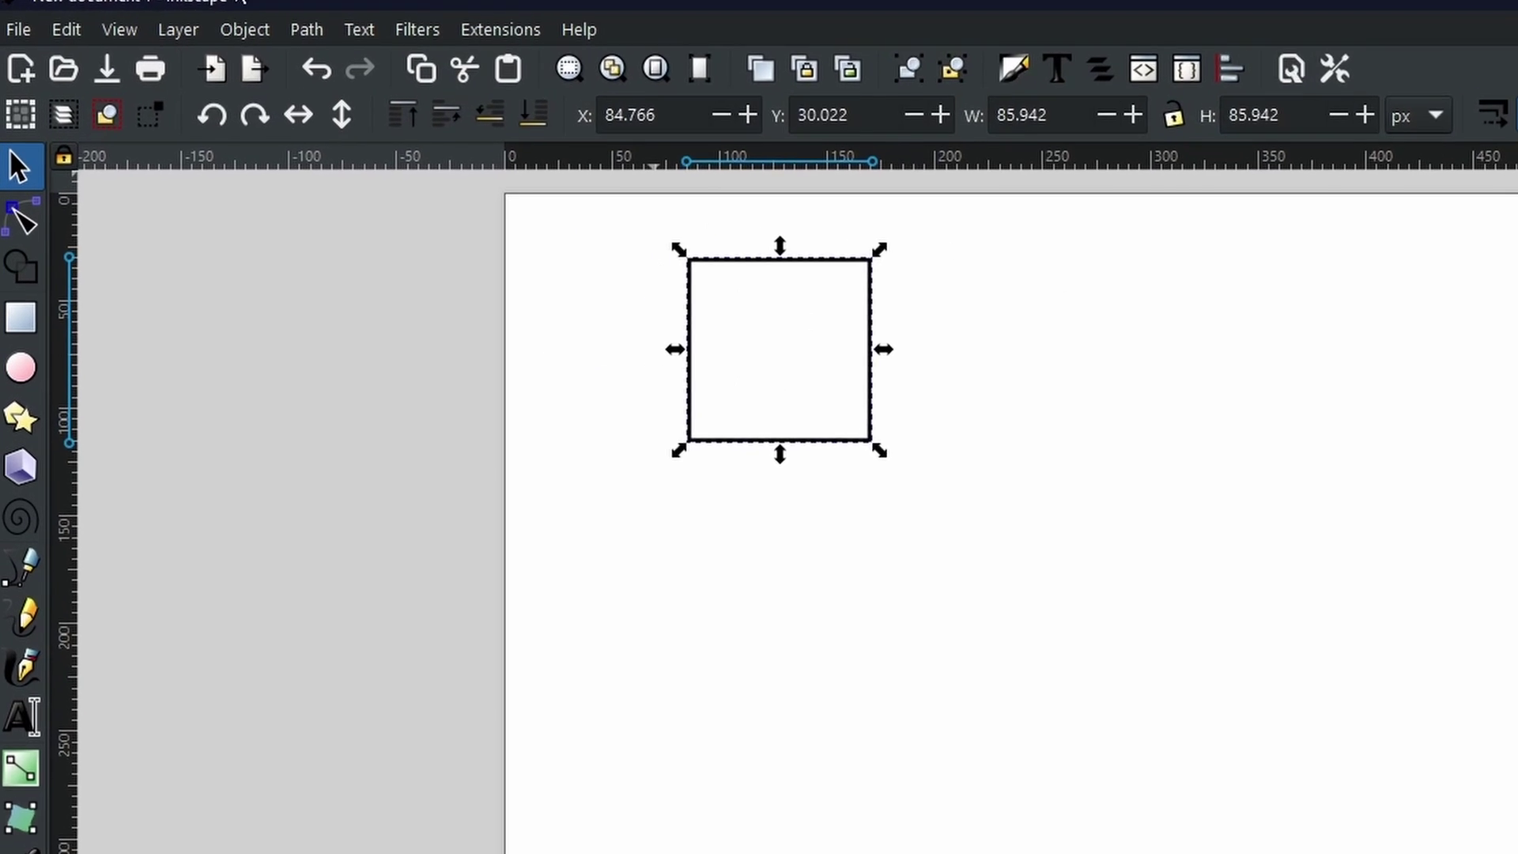
- Apply the Tiling live path effect to the selected square
left_click(516, 33)
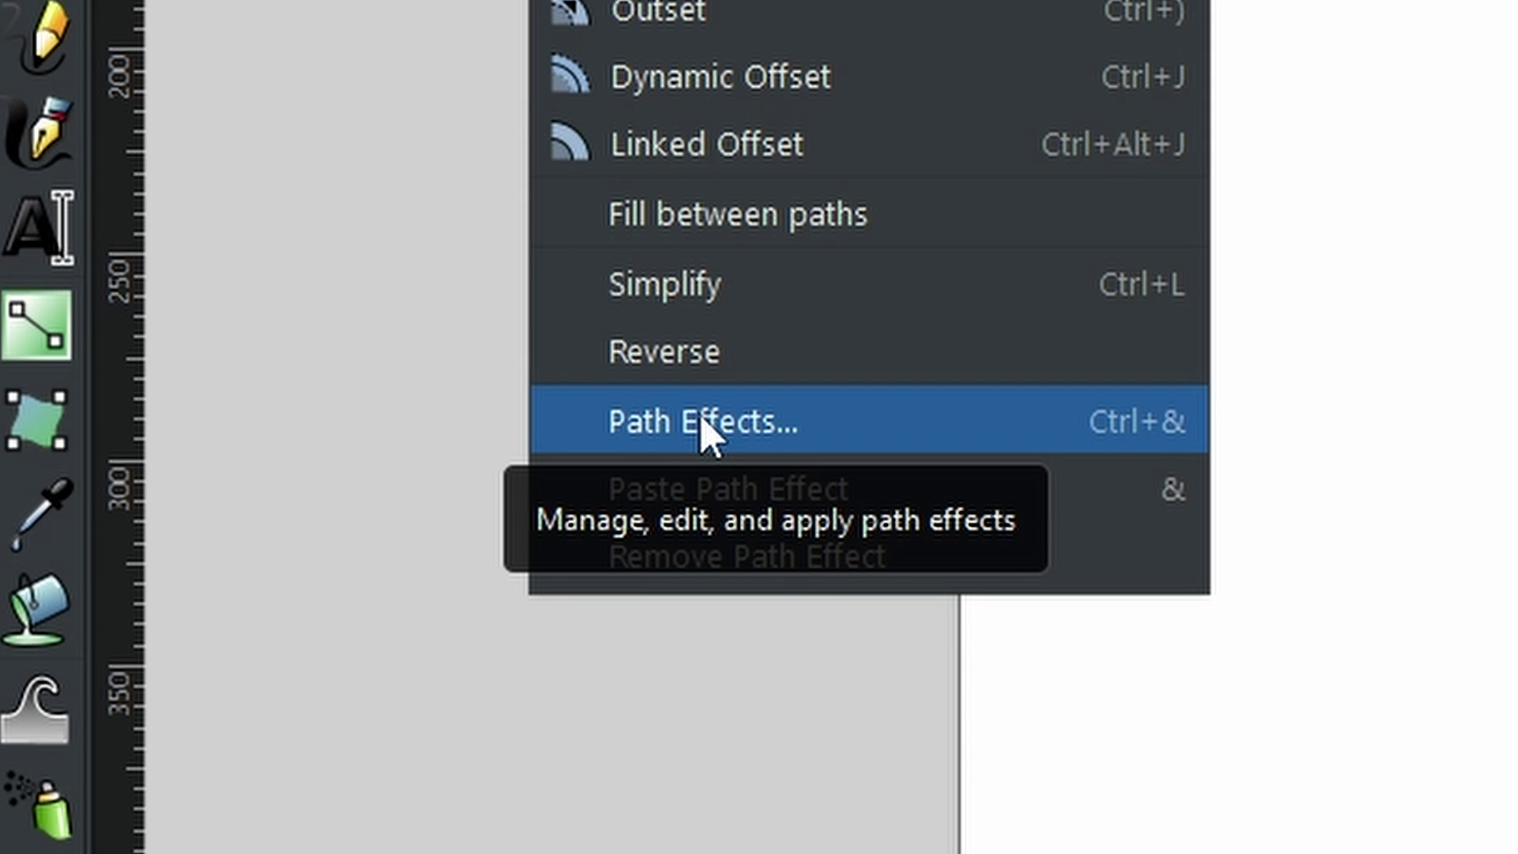
left_click(706, 431)
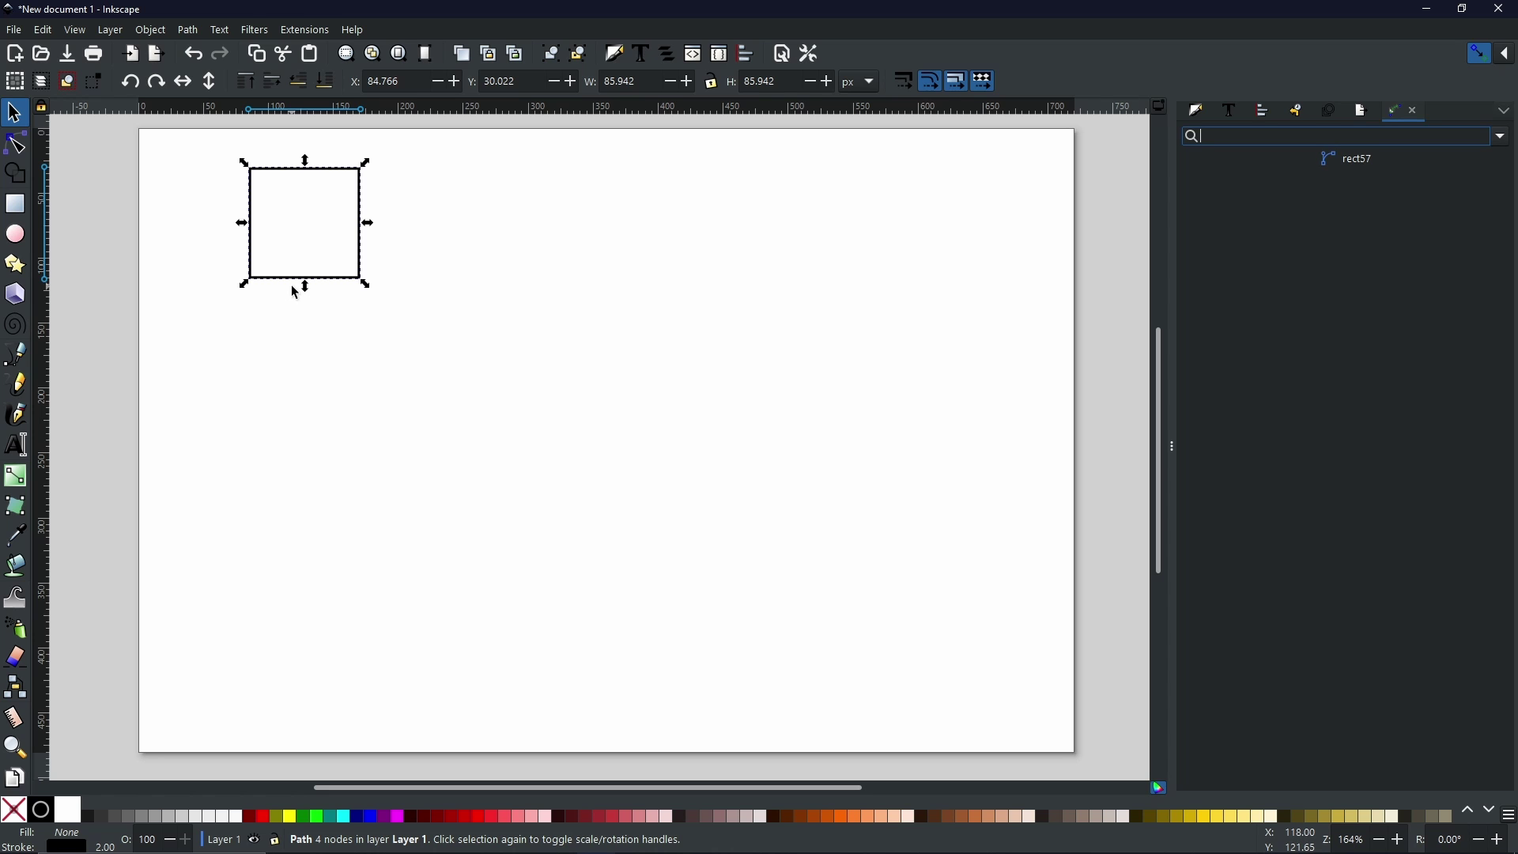
left_click(1501, 143)
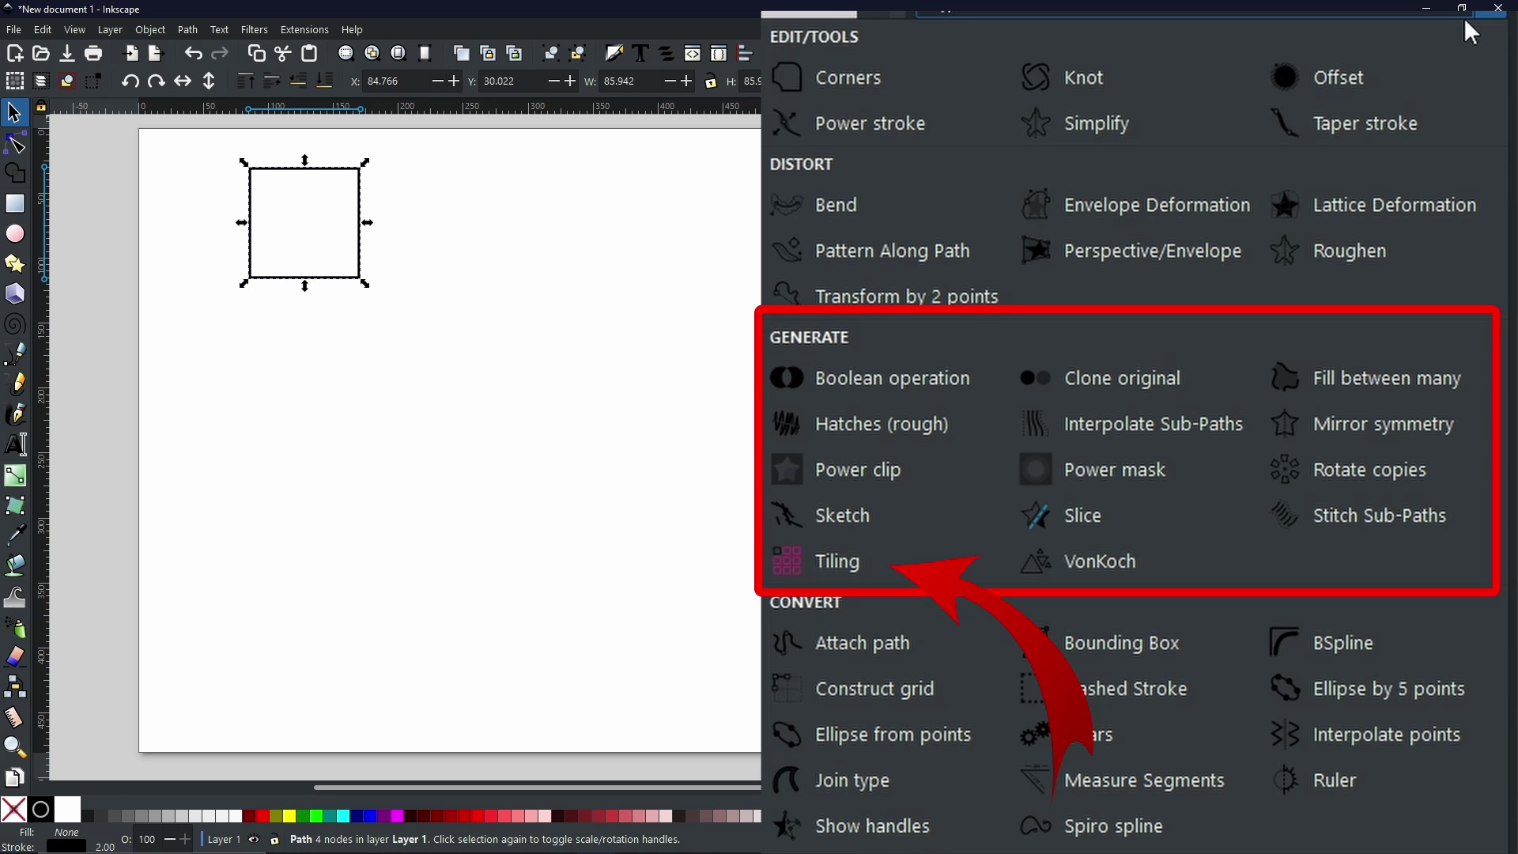
left_click(866, 562)
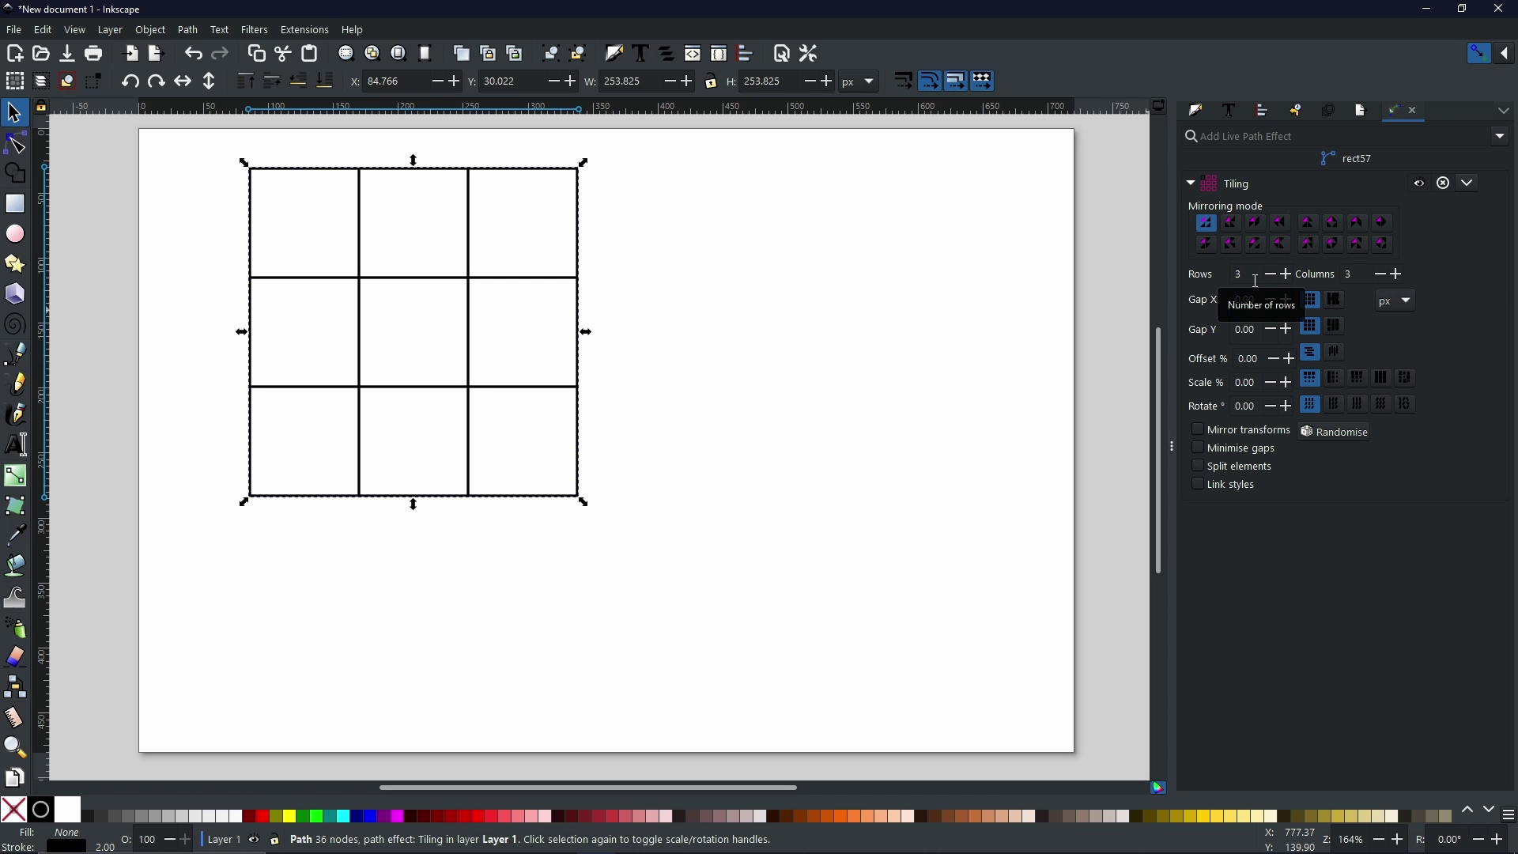
- Set the tiling to 5 rows and 5 columns
left_click(1286, 277)
left_click(1286, 277)
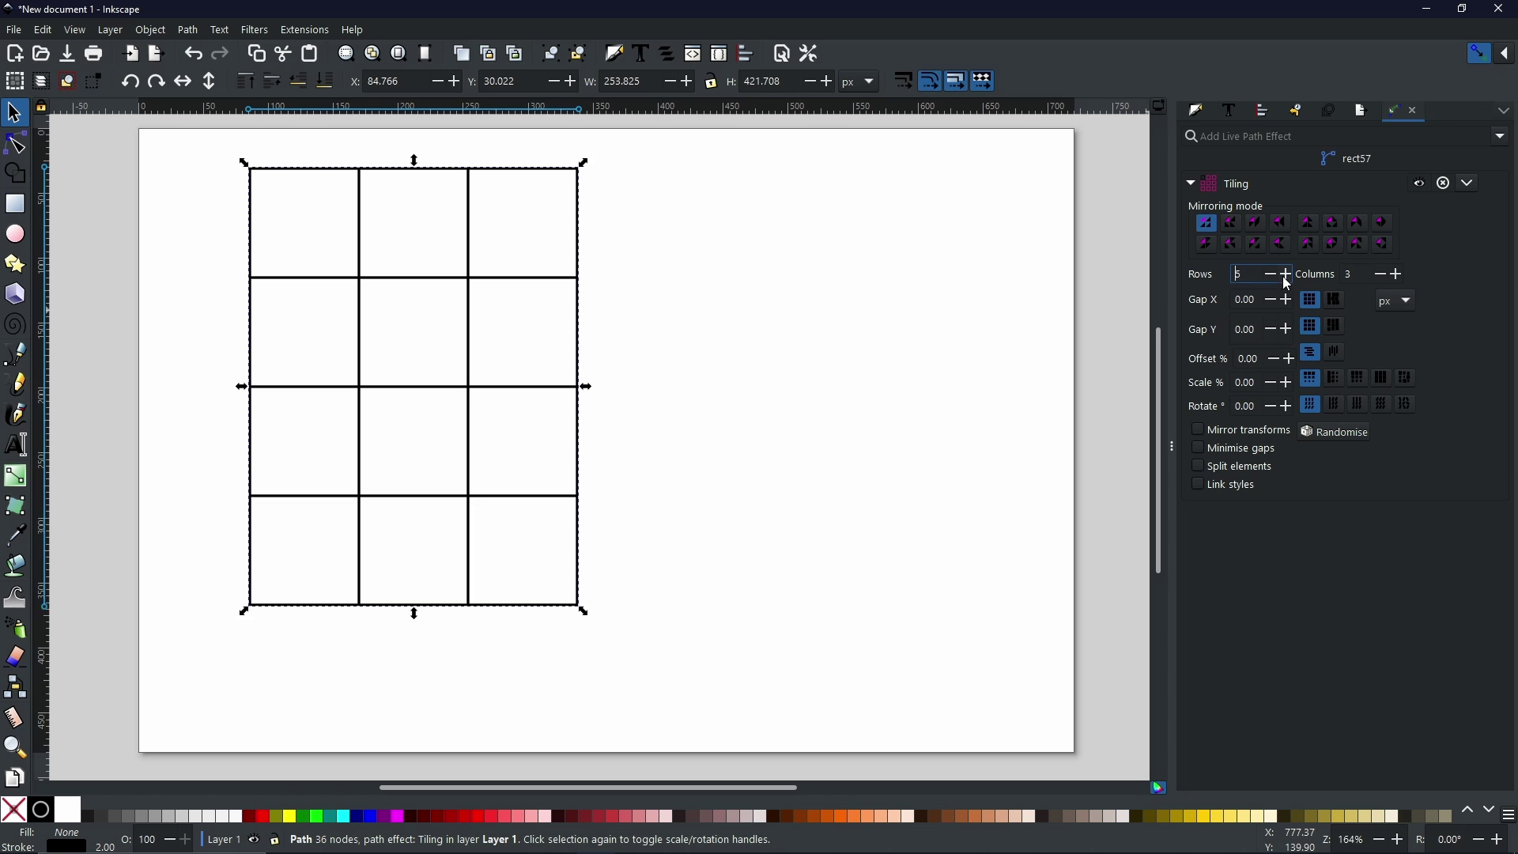
left_click(1398, 275)
left_click(1398, 275)
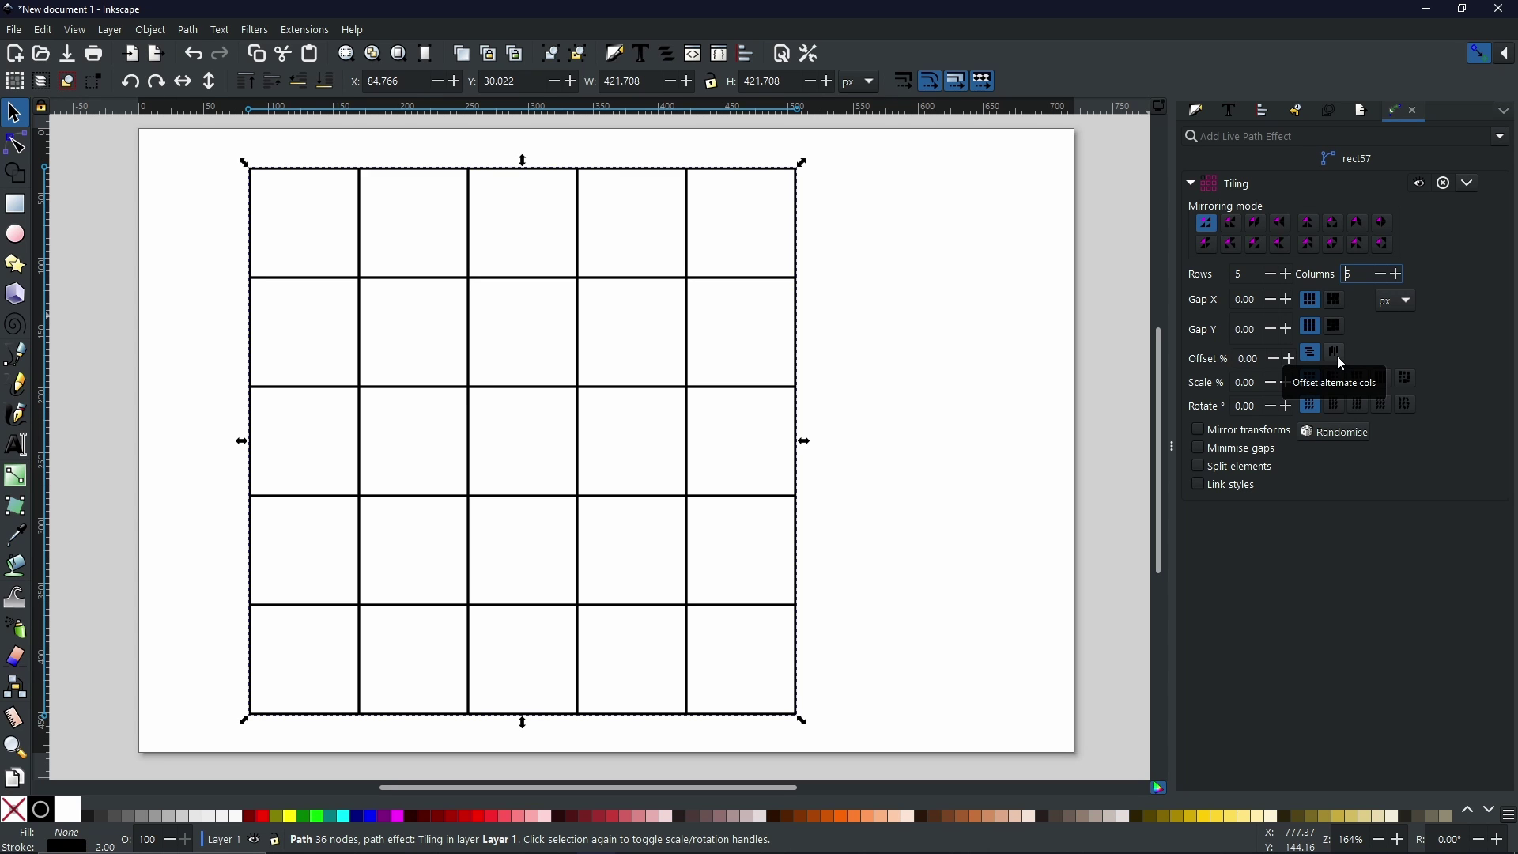
- Offset alternate rows of tiles by 51%
scroll(1290, 370, "up", 10)
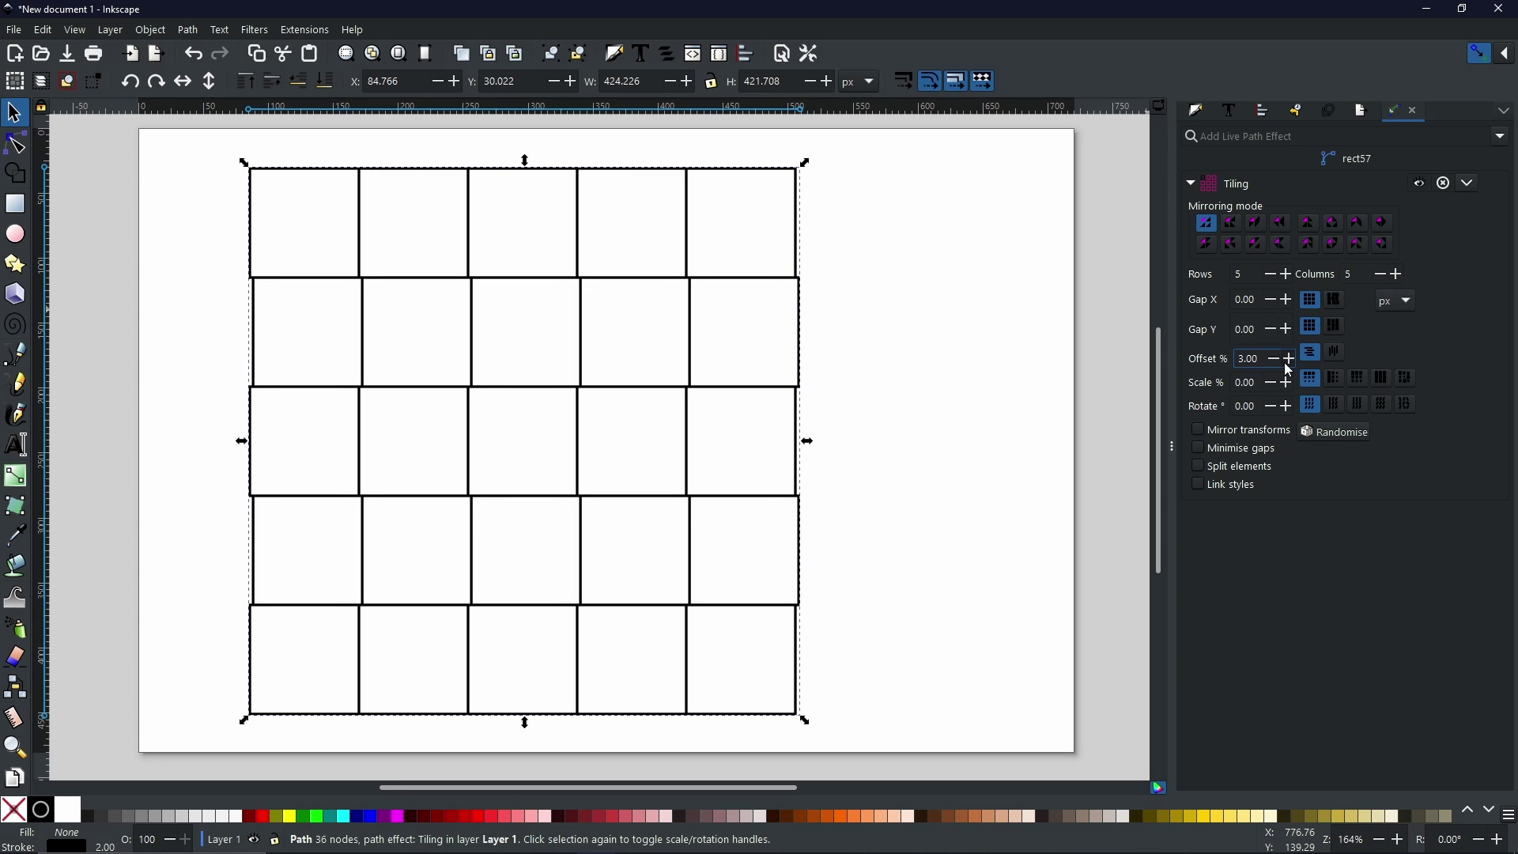
scroll(1290, 370, "up", 5)
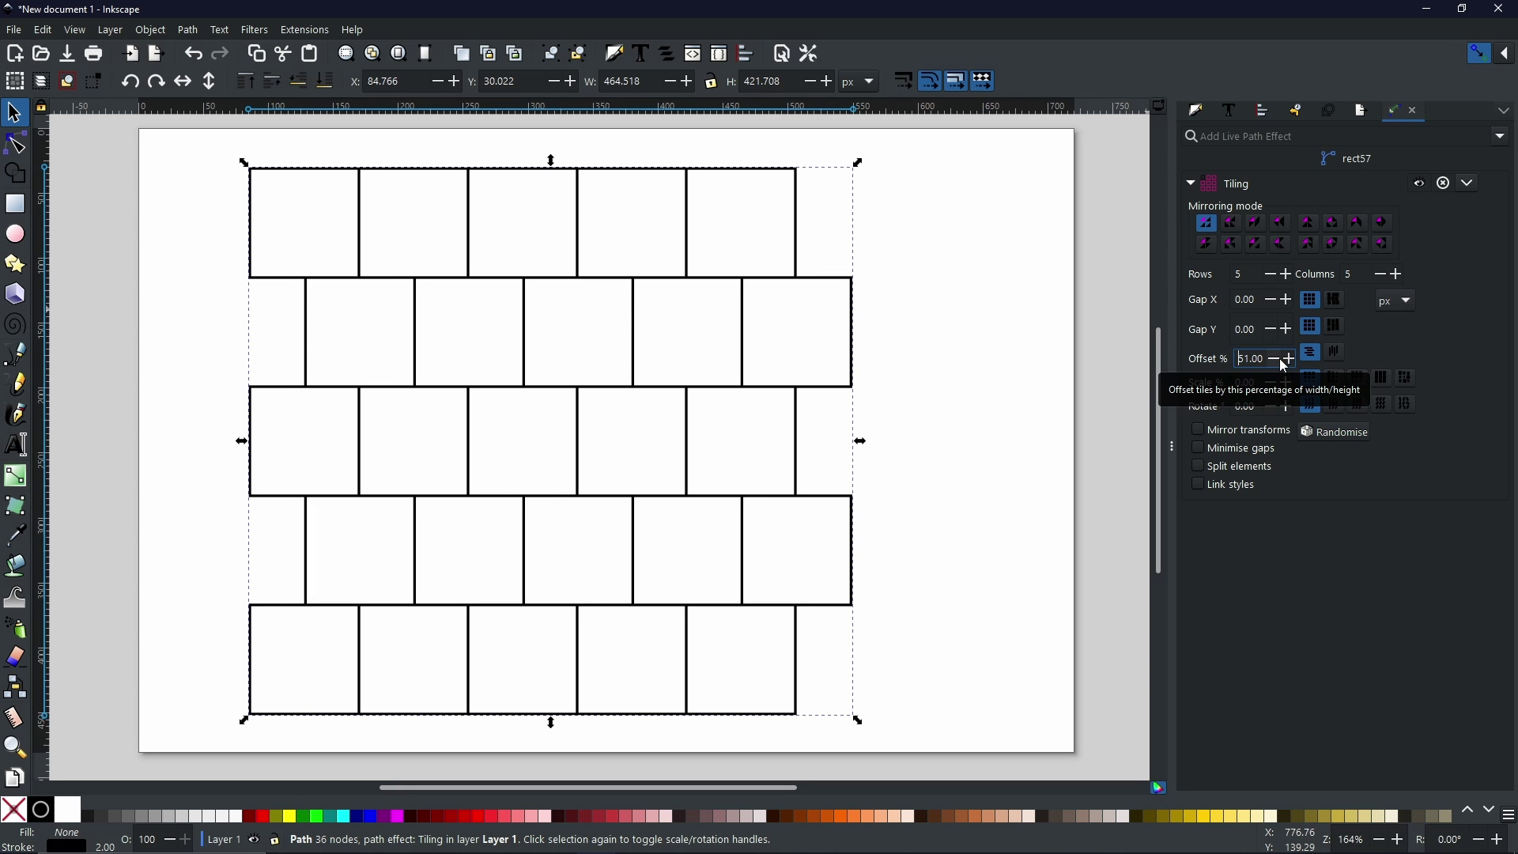
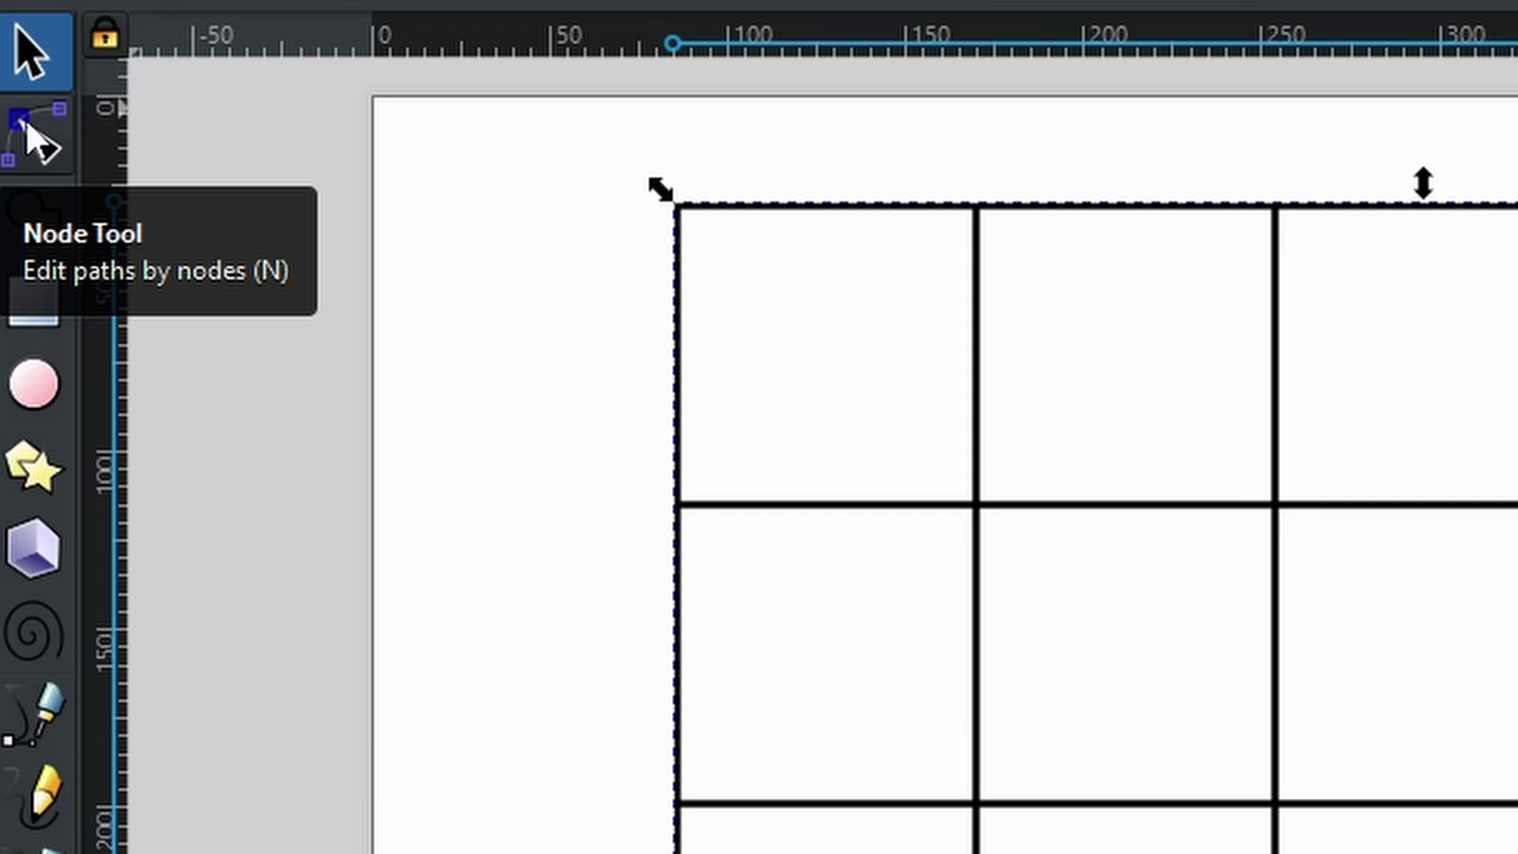
- Use the Node tool's on-canvas gap handles to space the tiles about 29 px apart vertically and add a horizontal gap
left_click(27, 121)
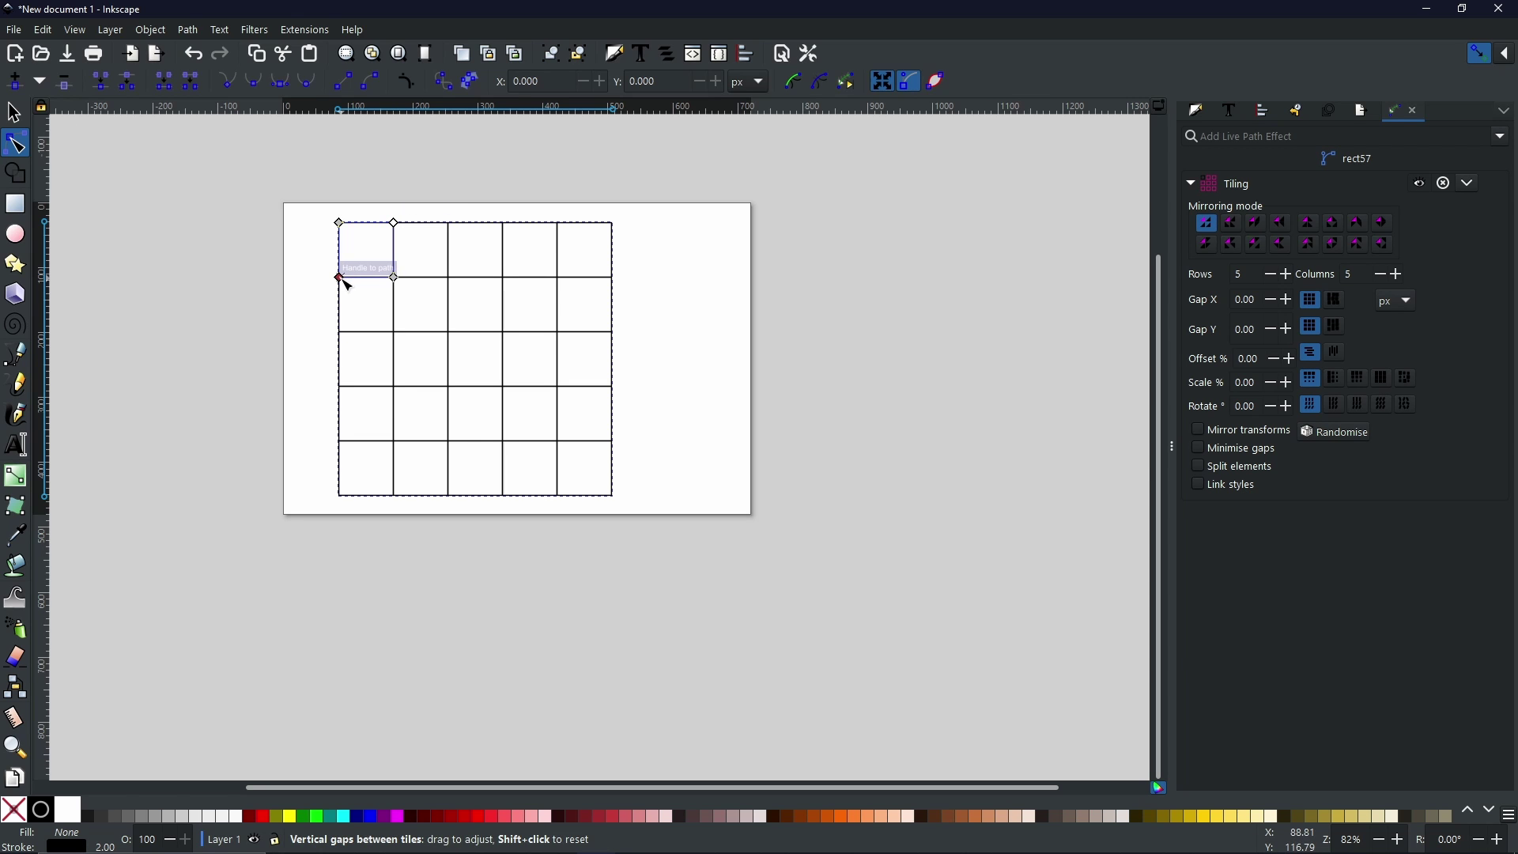
left_click_drag(343, 279, 378, 294)
left_click_drag(395, 237, 417, 239)
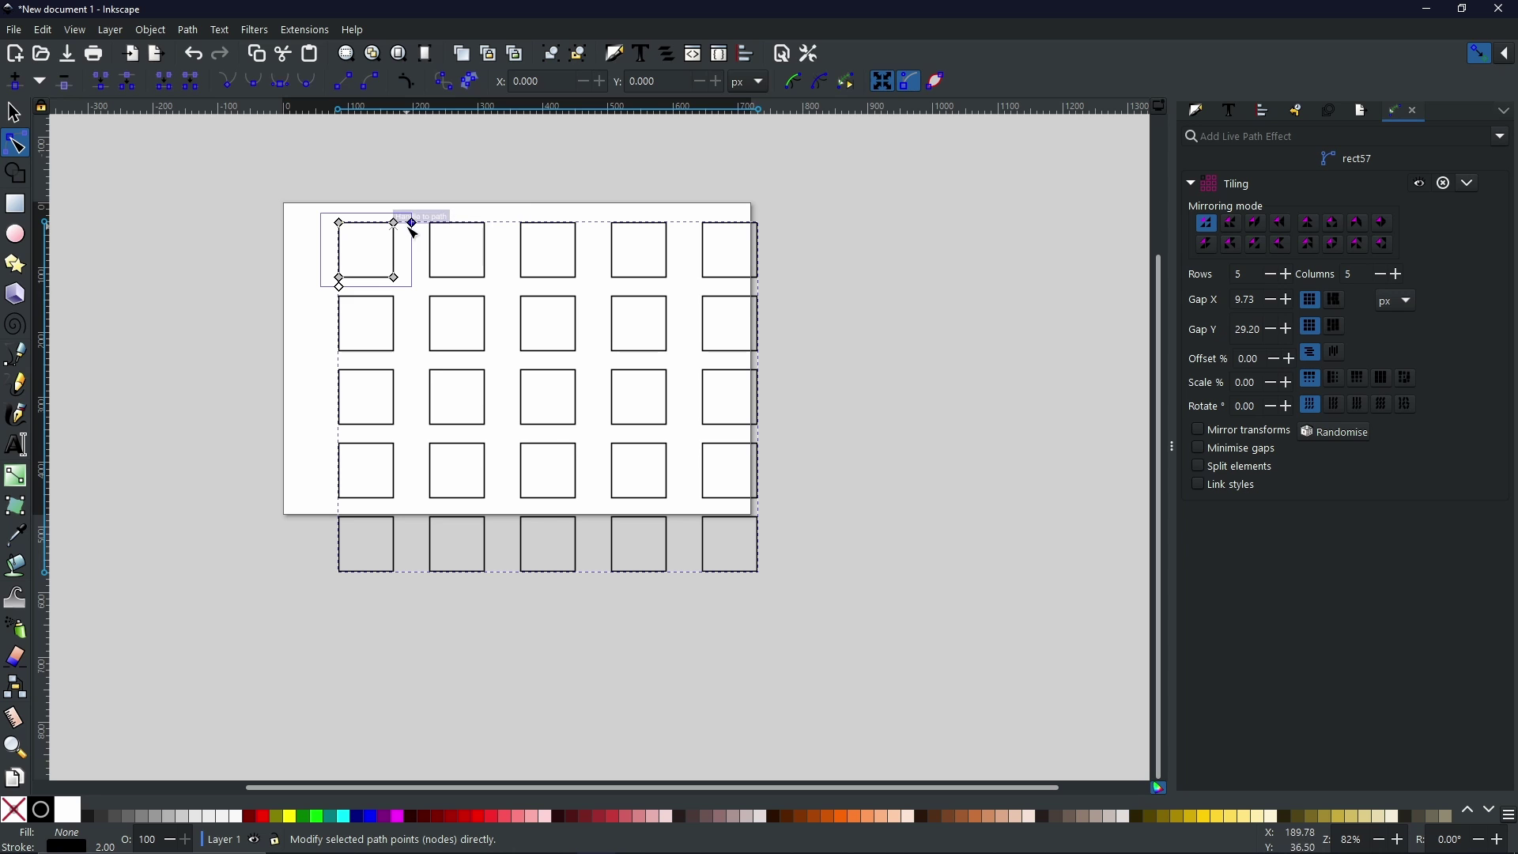
mouse_move(424, 228)
left_mouse_down()
mouse_move(393, 227)
mouse_move(436, 240)
mouse_move(403, 229)
left_mouse_up()
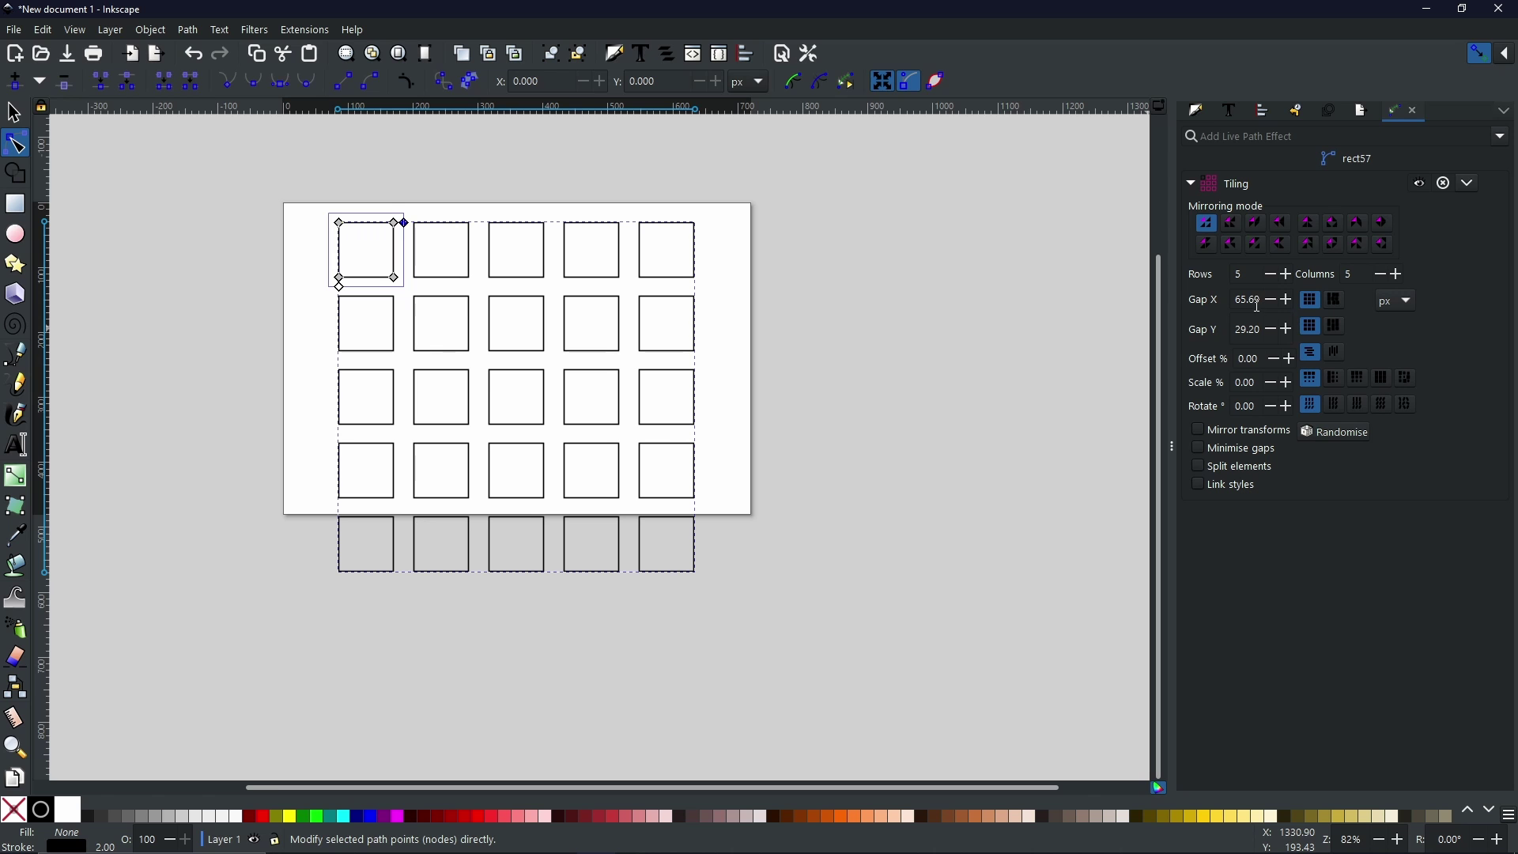
- Reset the horizontal and vertical gaps between the tiles to 0 px
double_click(1257, 301)
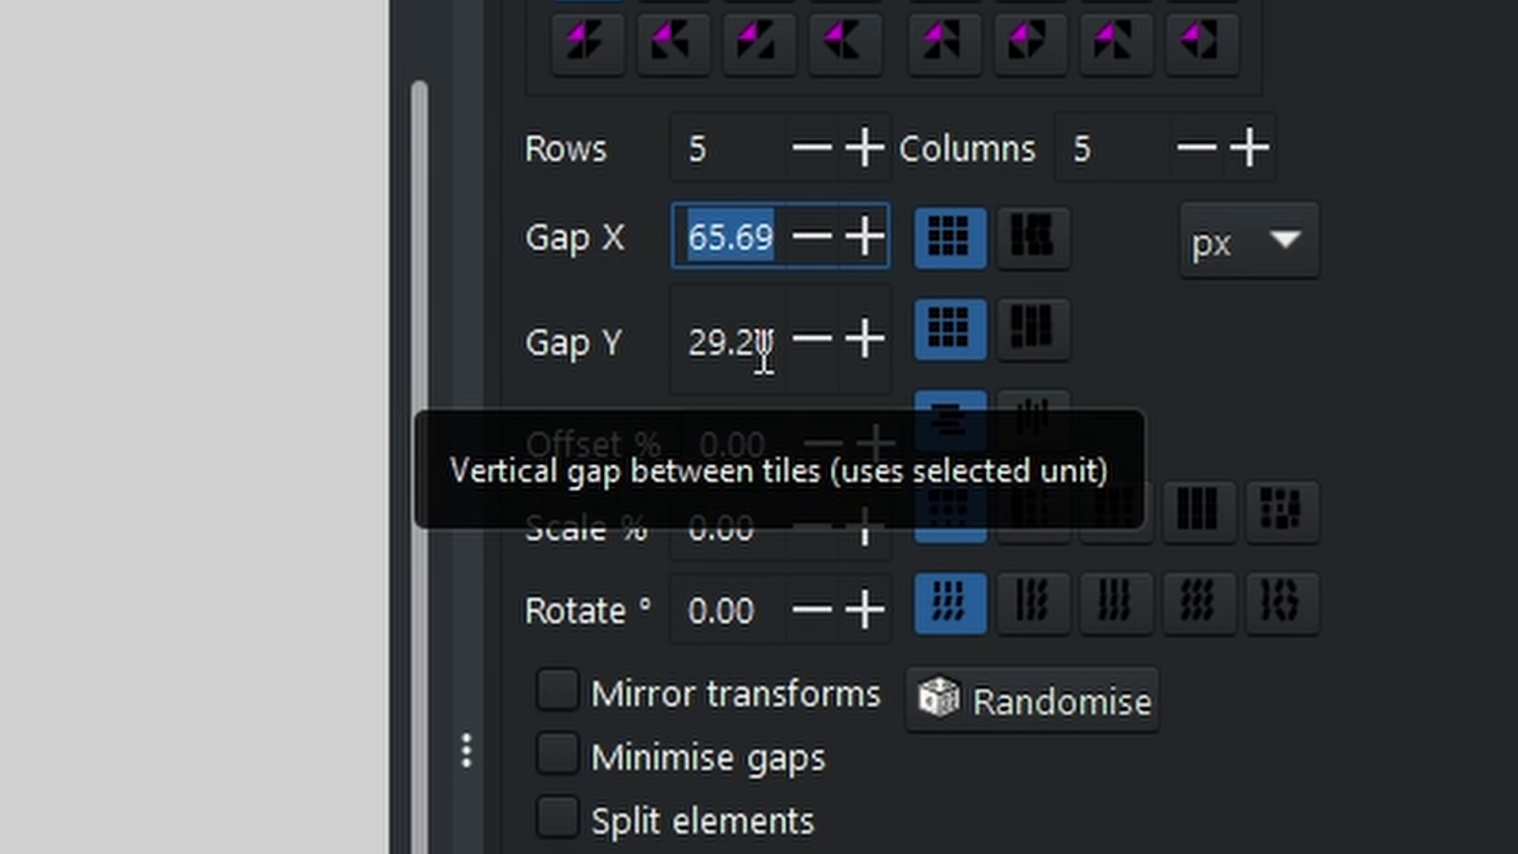
key("Return")
left_click(704, 340)
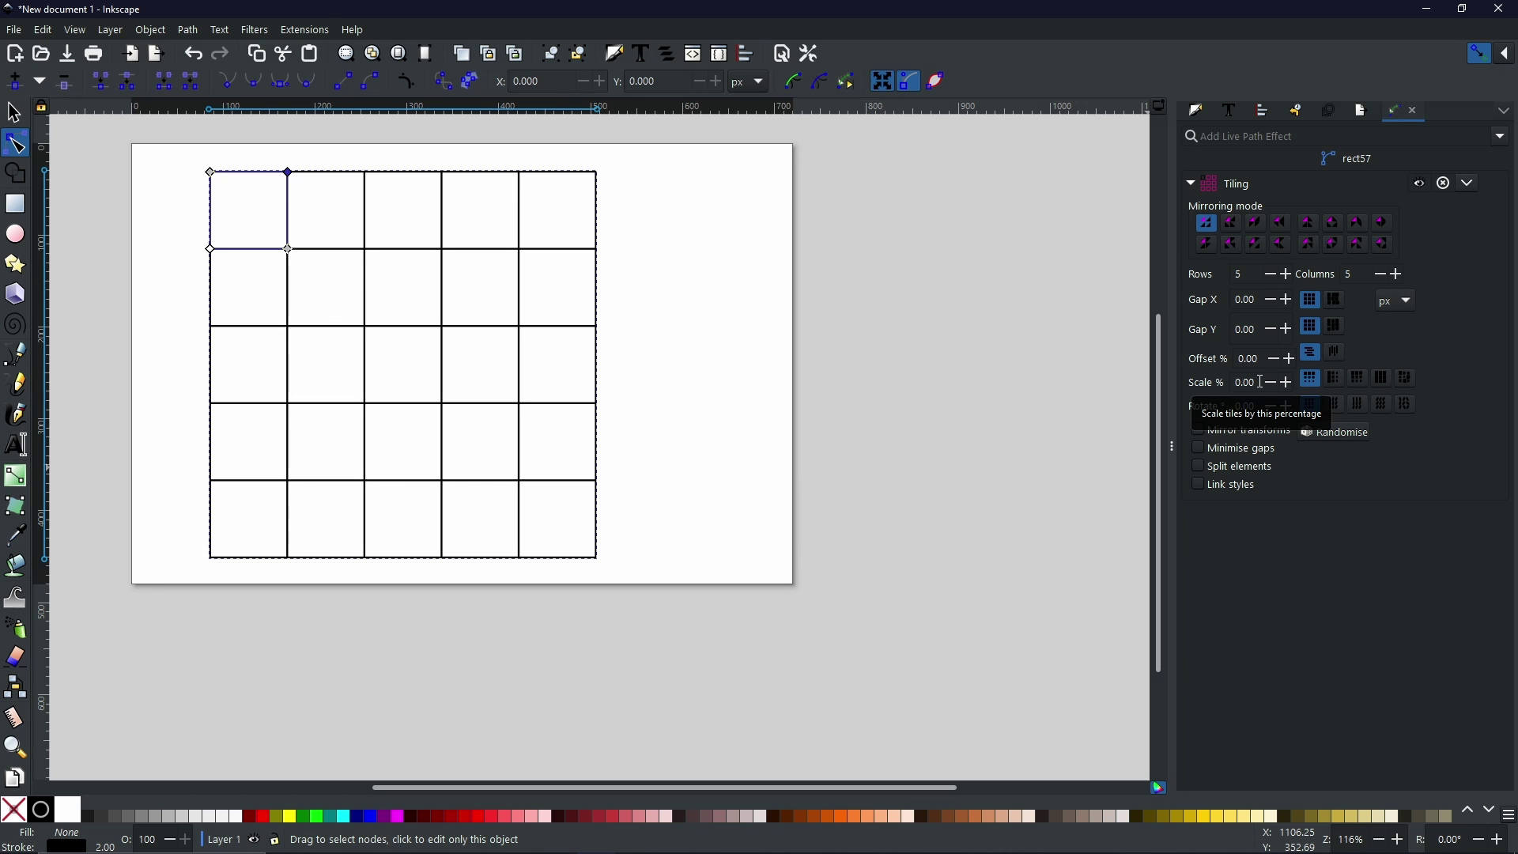
- Set the tile scale to 20%, blended from row to row
left_click_drag(955, 397, 1155, 406)
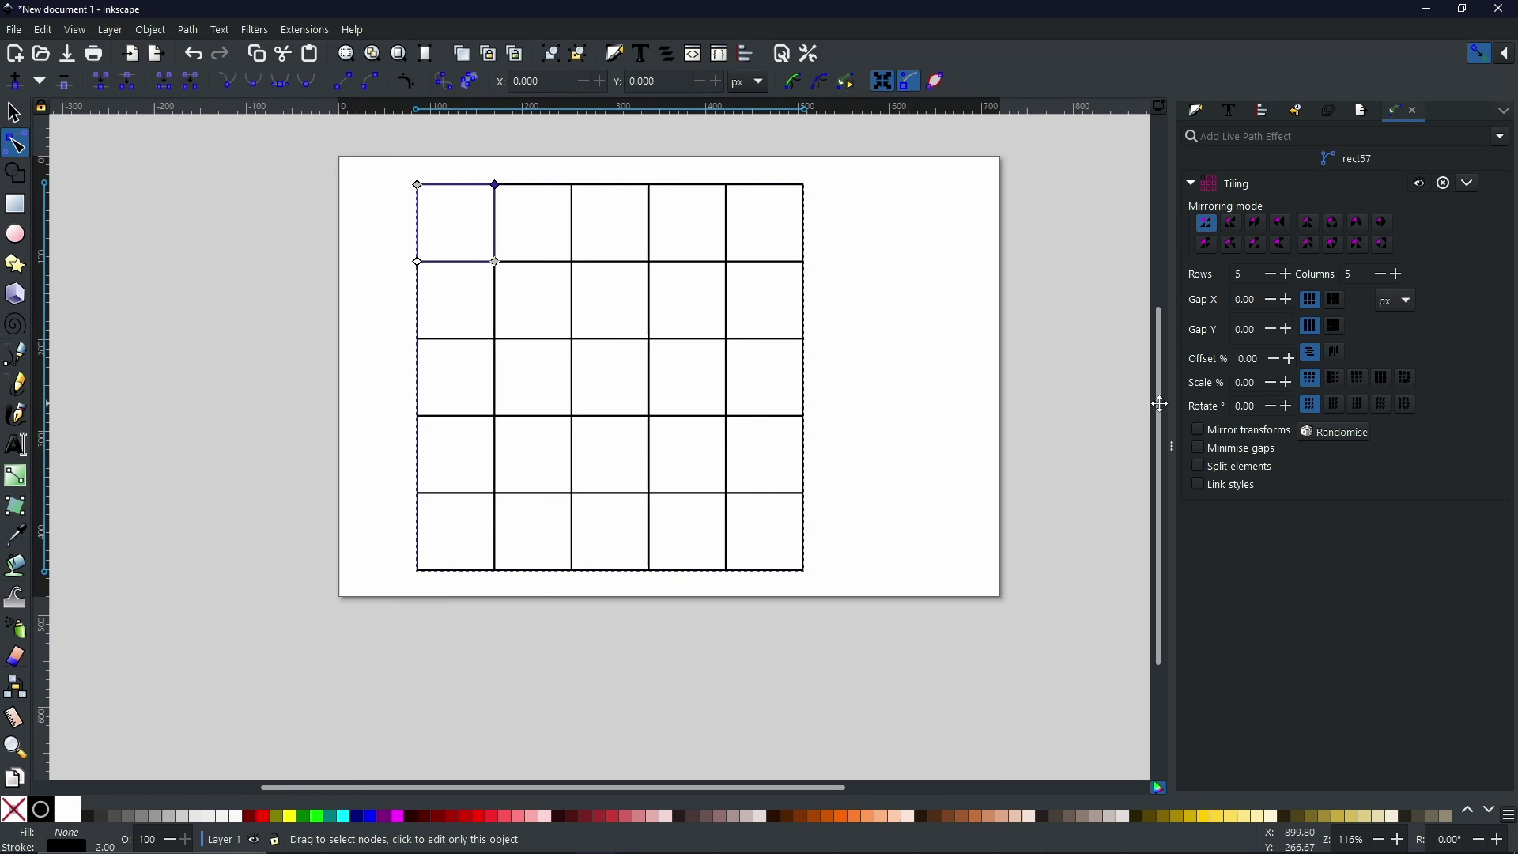
left_click(1288, 383)
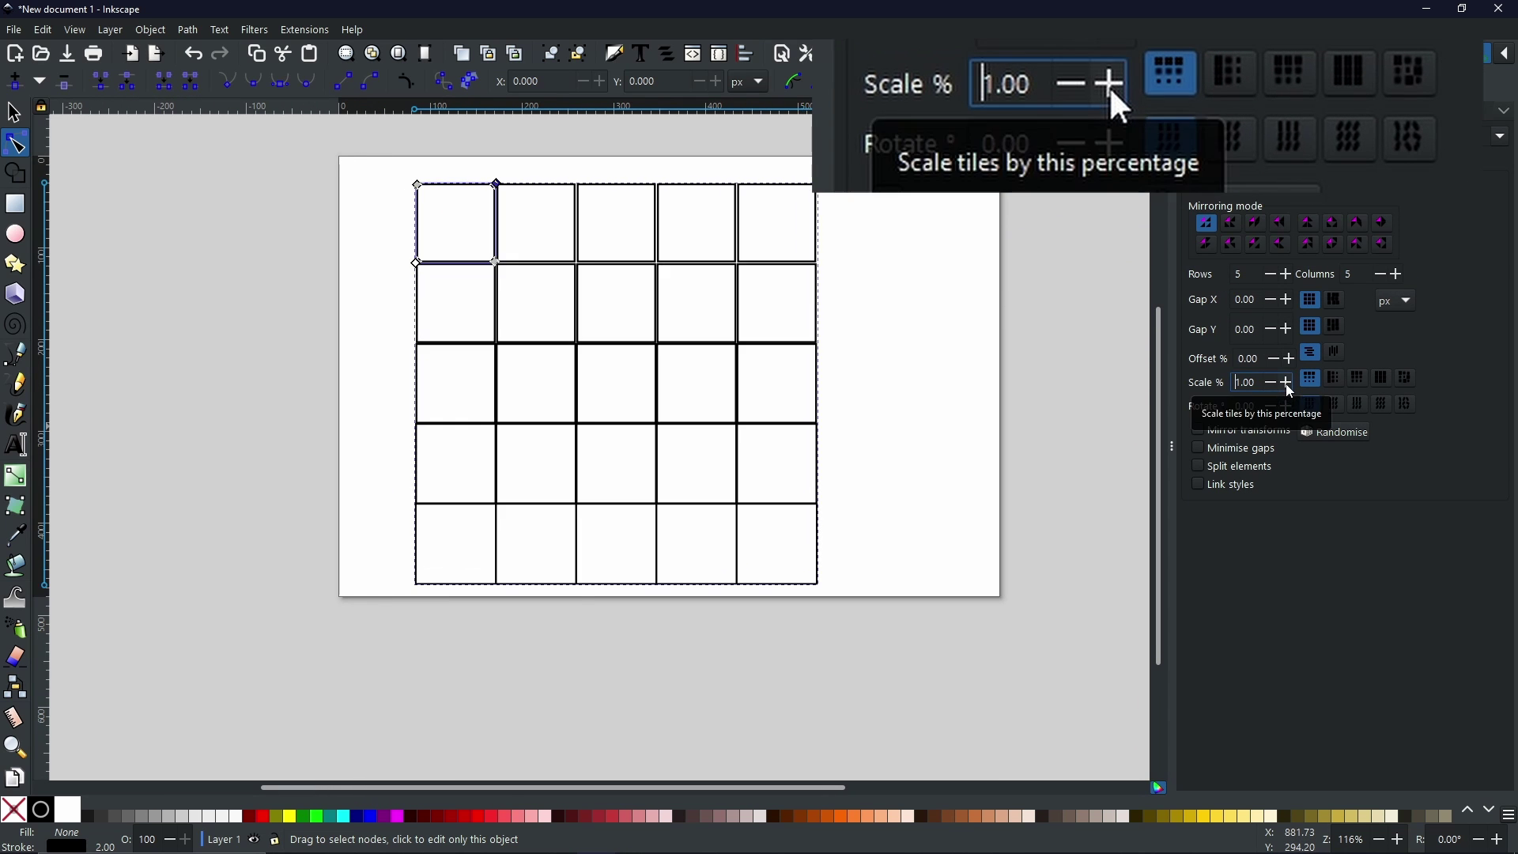
left_click(1288, 384)
left_click(1288, 383)
left_click(1287, 384)
left_click(1288, 383)
left_click(1287, 384)
left_click(1287, 384)
left_click(1287, 384)
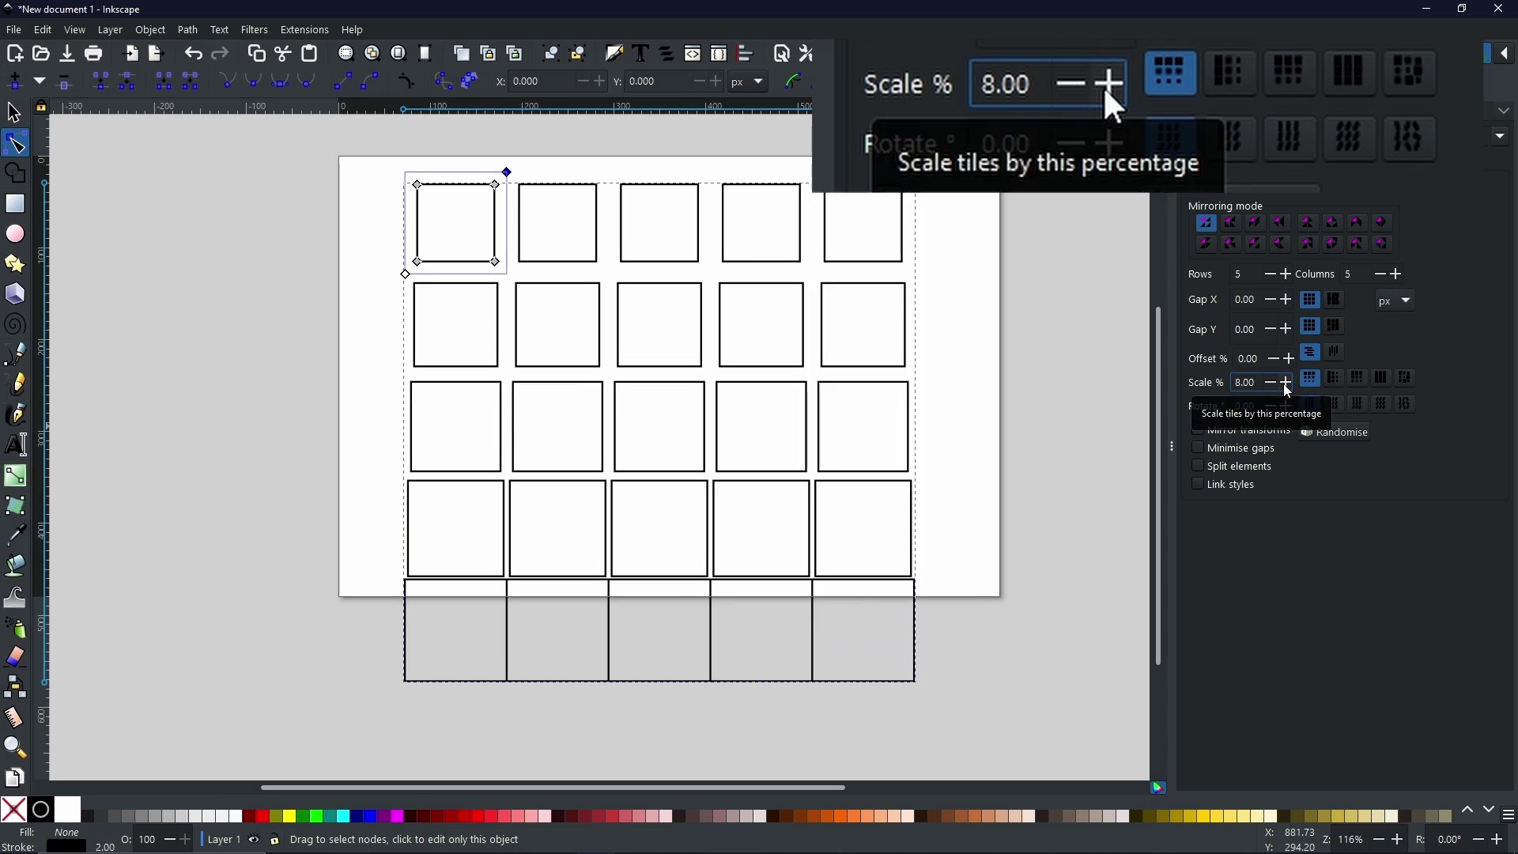
left_click(1287, 383)
left_click(1287, 383)
left_click(1287, 383)
left_click(1287, 384)
left_click(1286, 384)
left_click(1286, 383)
left_click(1286, 383)
left_click(1287, 383)
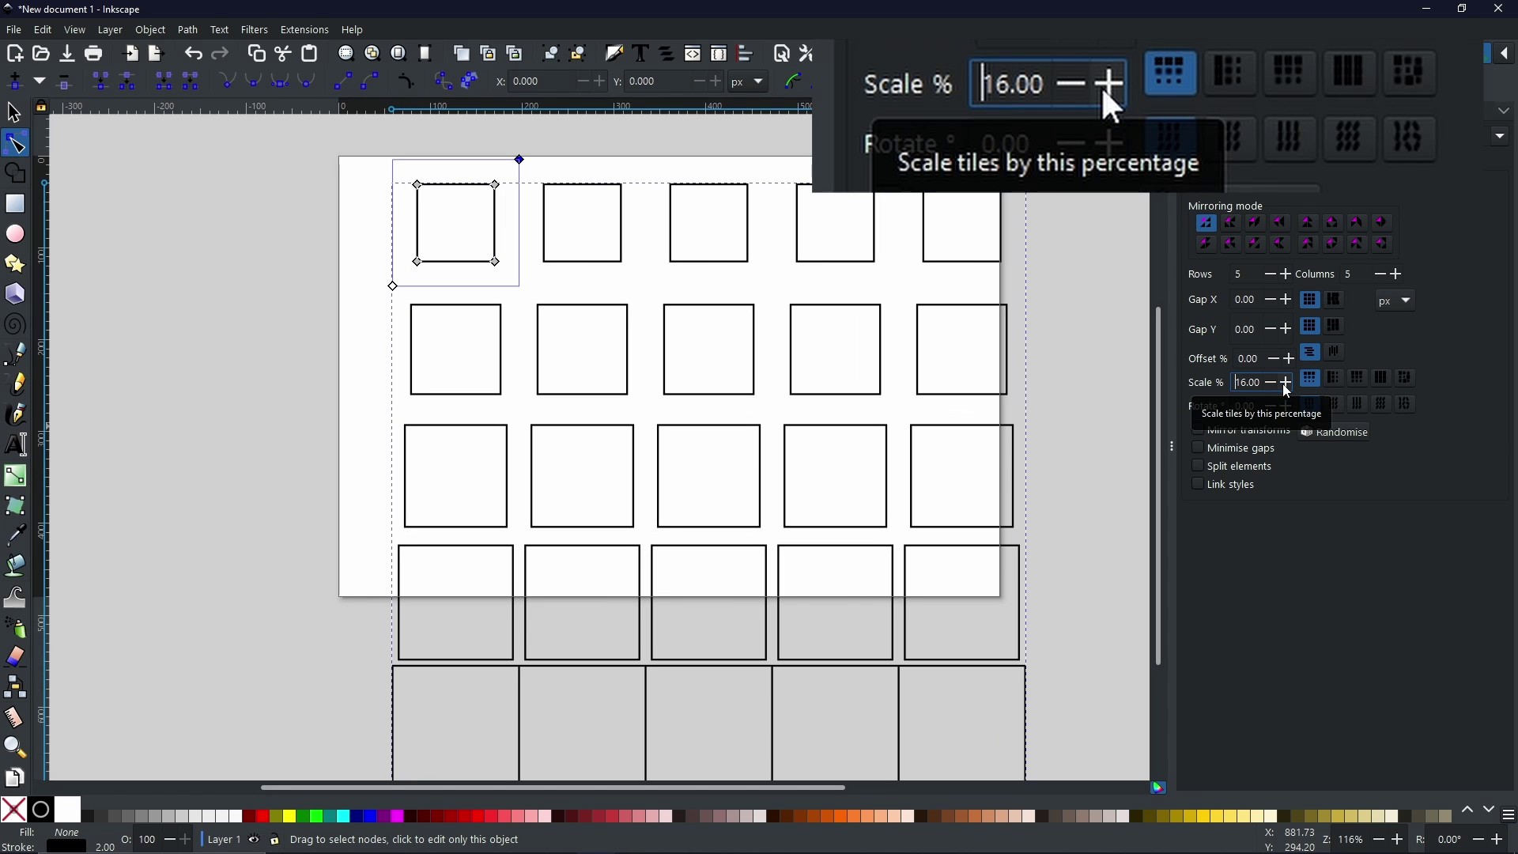
mouse_move(1072, 430)
left_mouse_down()
mouse_move(1067, 400)
mouse_move(1058, 437)
left_mouse_up()
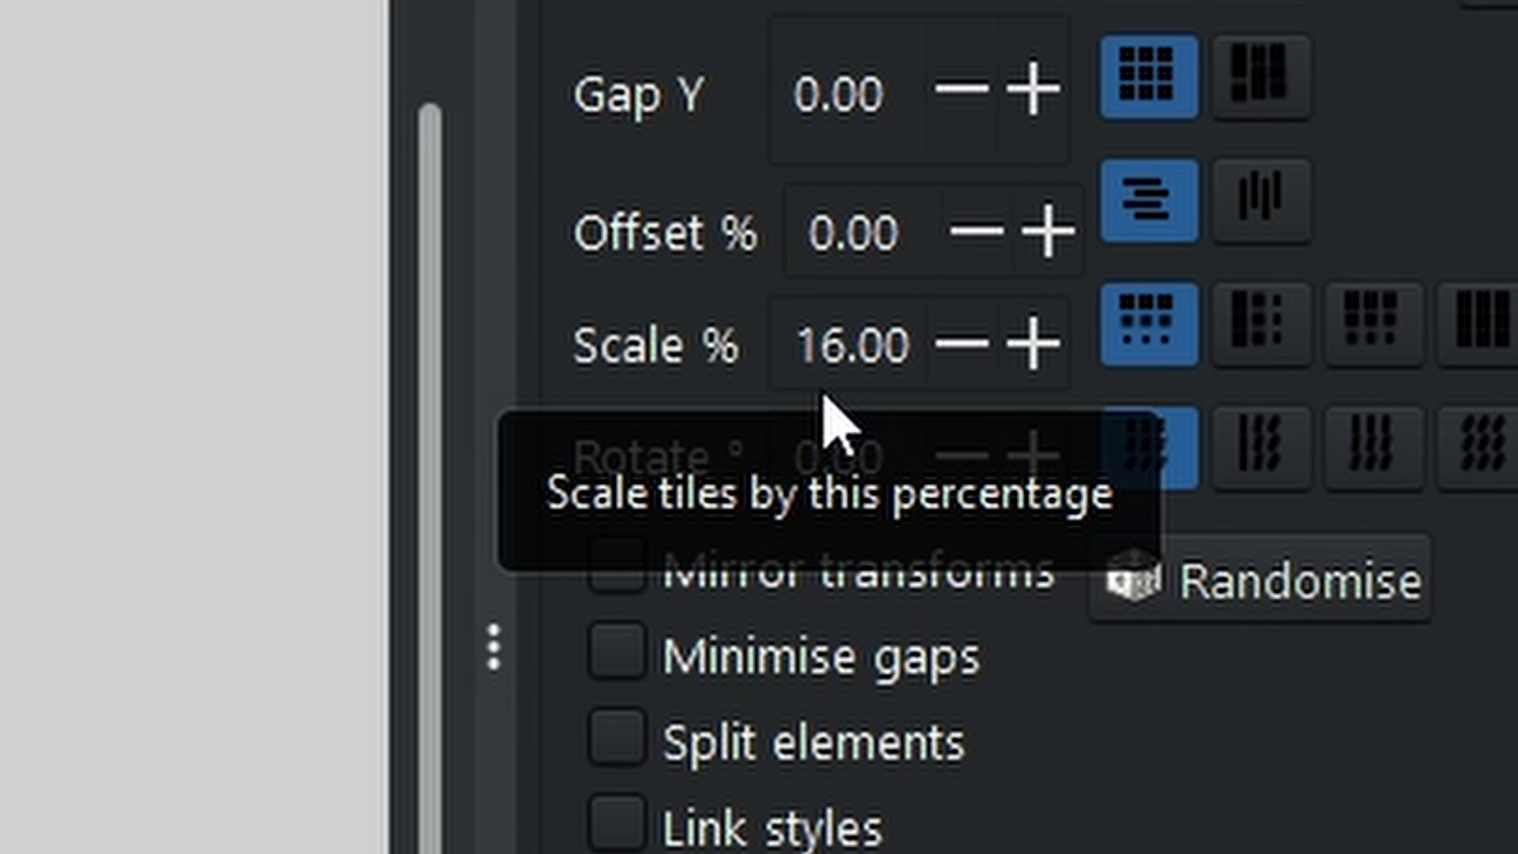
double_click(1053, 358)
left_click(1055, 360)
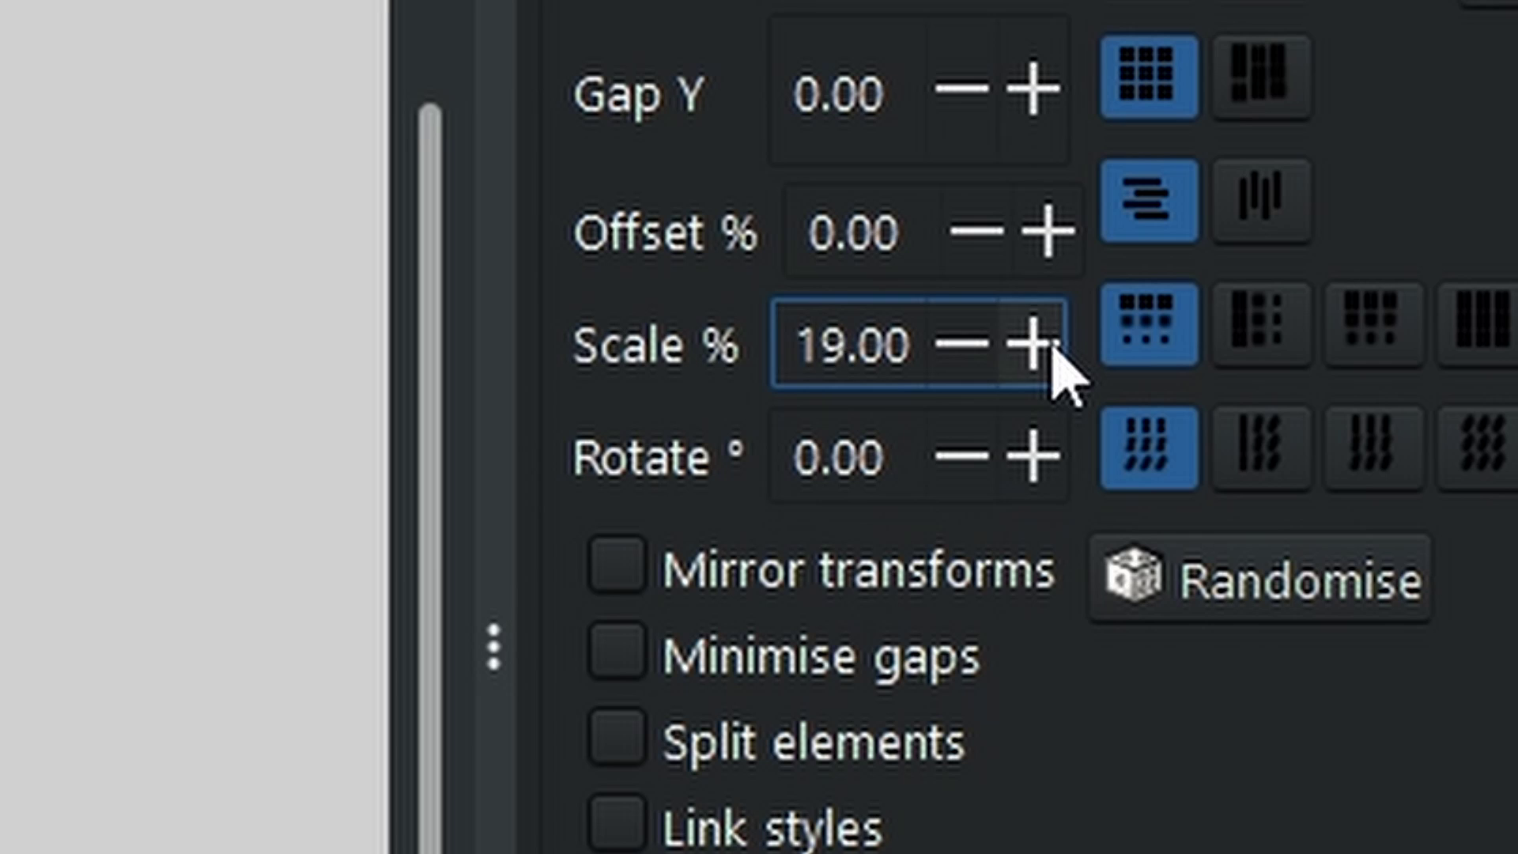
left_click(1053, 352)
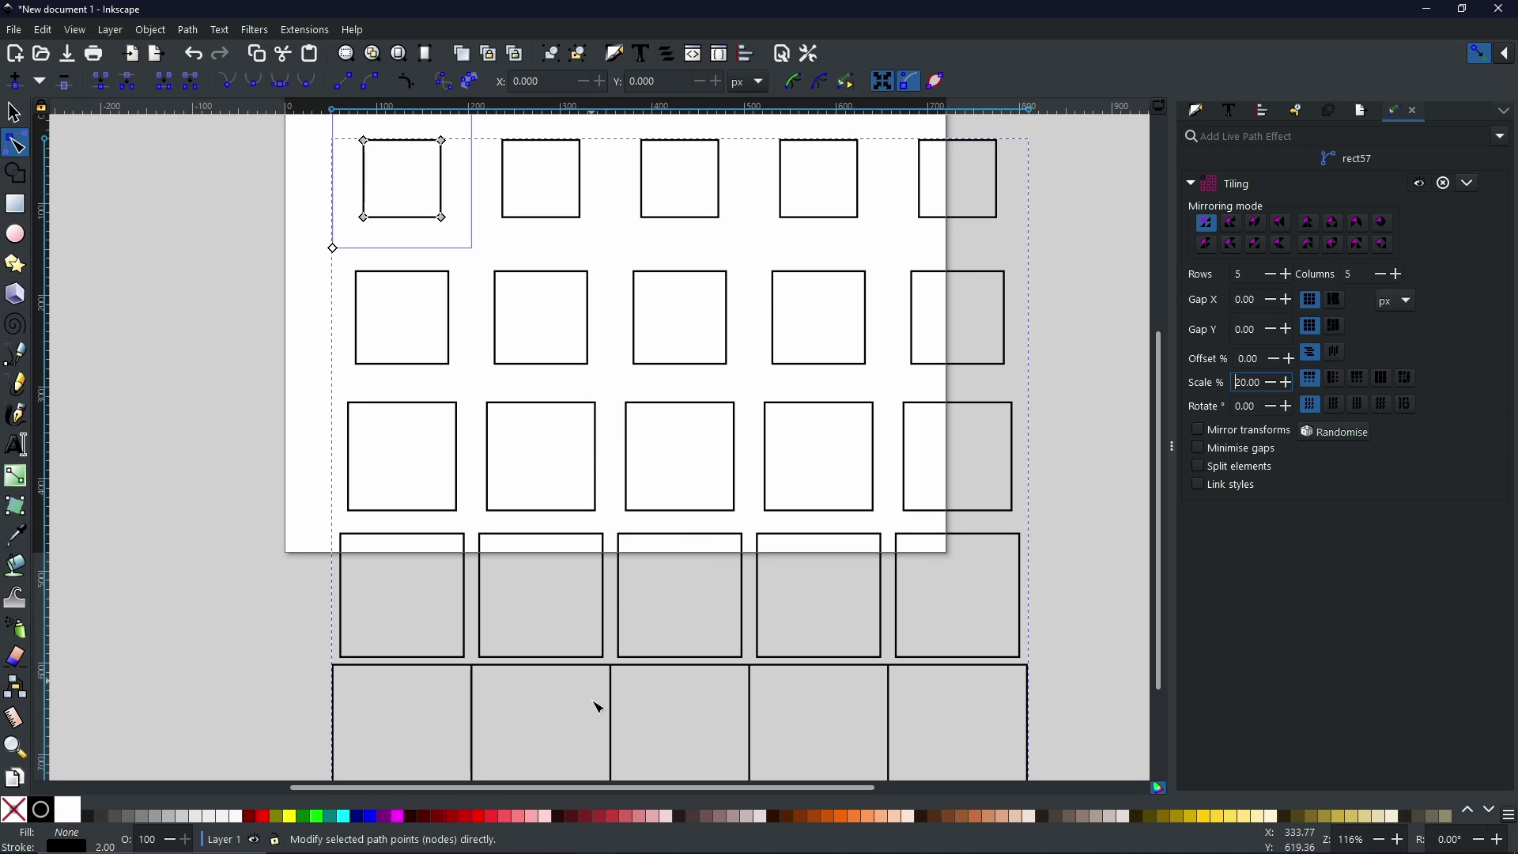
- Reset the tile scale and set it to -20% so the rows shrink downward
key("Delete")
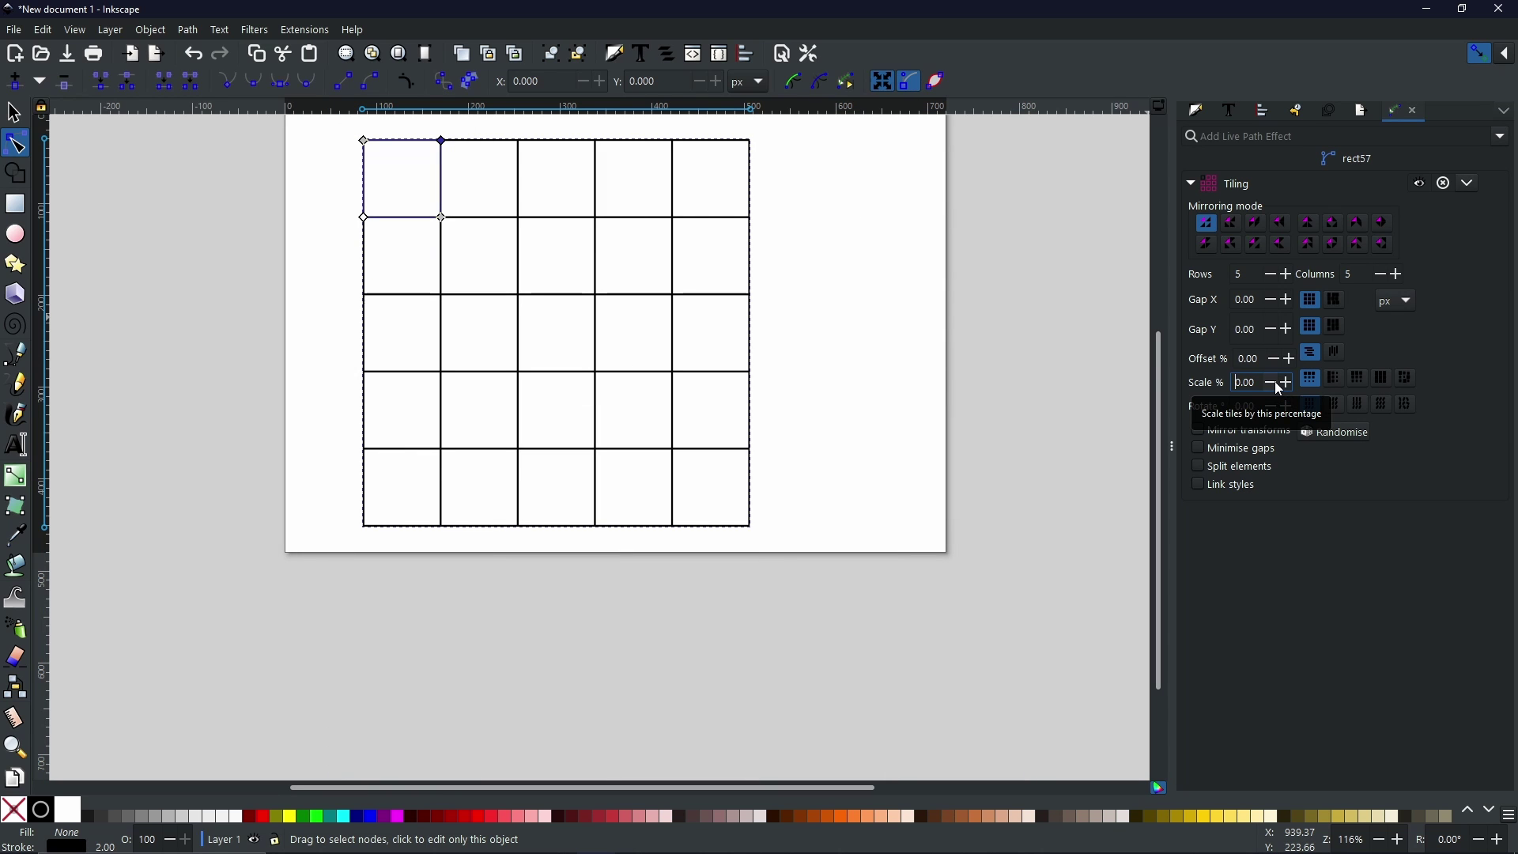
left_click(1273, 382)
left_click(1273, 382)
left_click(1272, 382)
left_click(1273, 382)
left_click(1273, 382)
left_click(1272, 382)
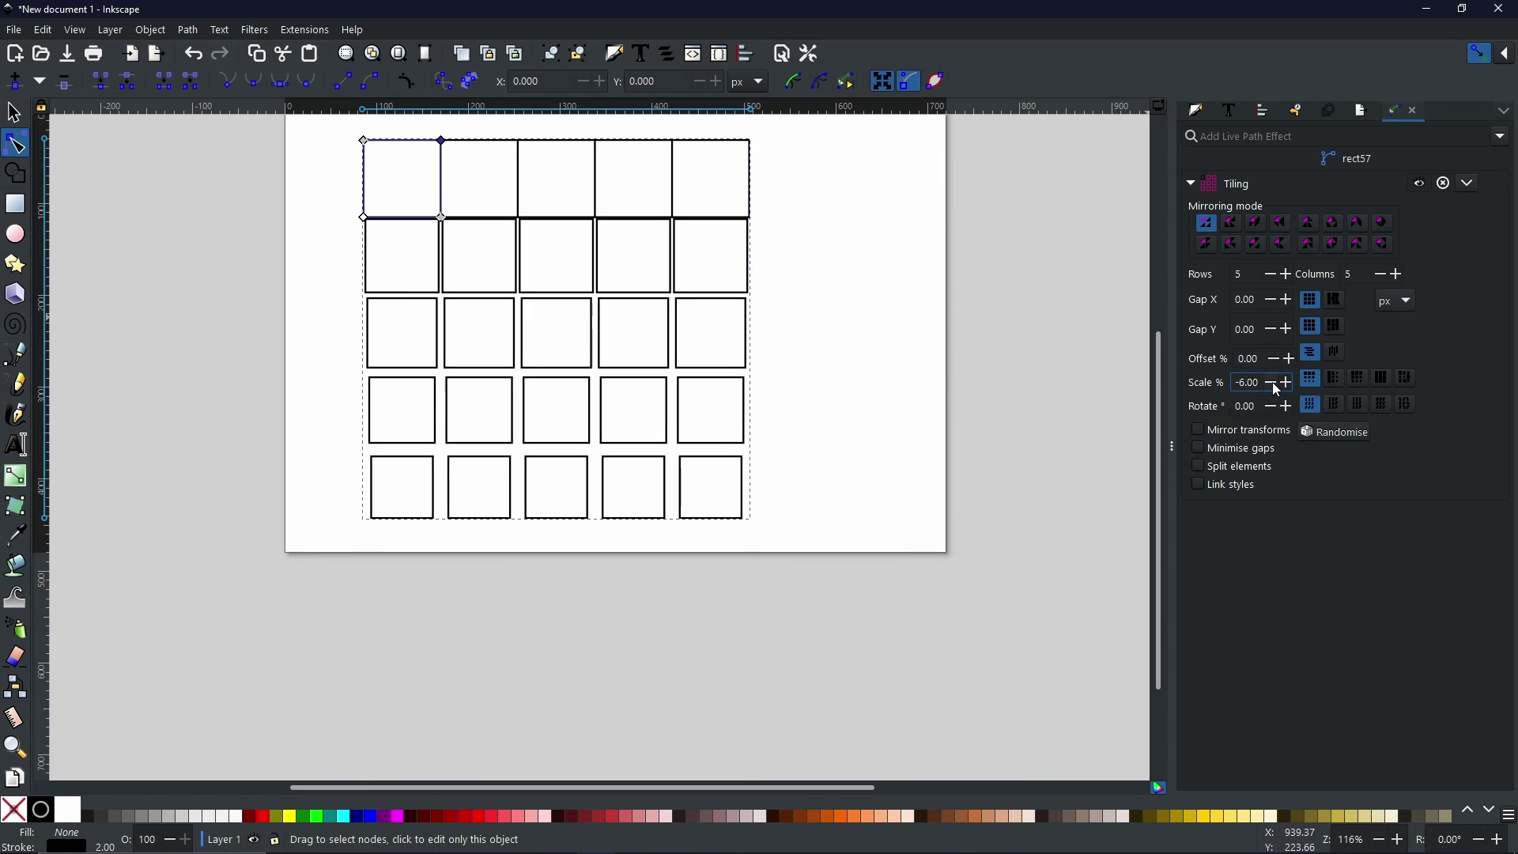
left_click(1272, 382)
left_click(1273, 382)
left_click(1273, 381)
left_click(1273, 381)
left_click(1273, 382)
left_click(1269, 382)
left_click(1270, 382)
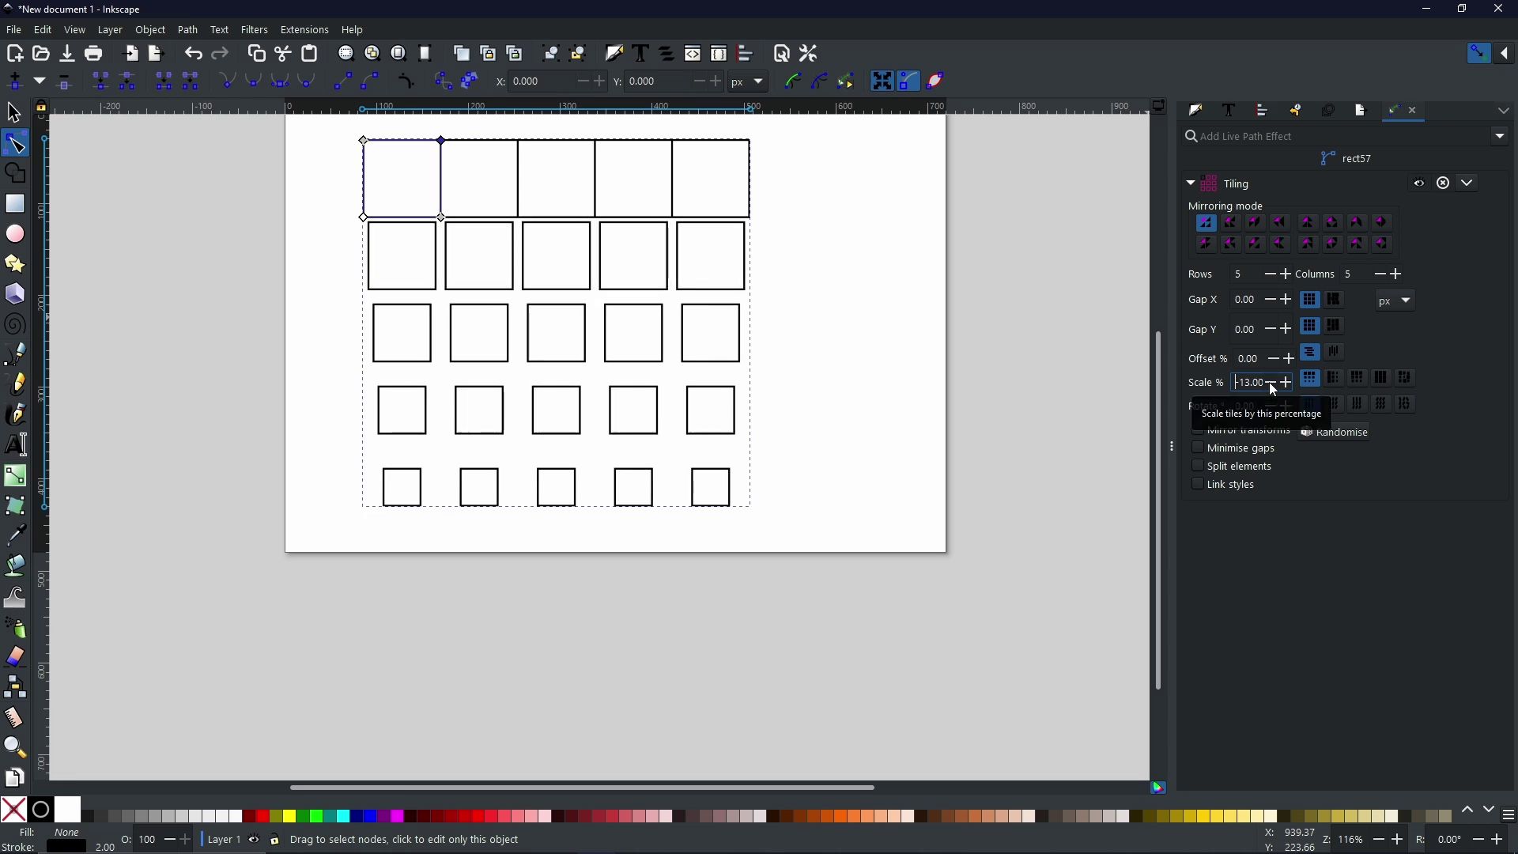
left_click(1270, 382)
left_click(1269, 382)
left_click(1269, 382)
left_click(1270, 382)
left_click(1270, 382)
left_click(1270, 382)
left_click(1269, 382)
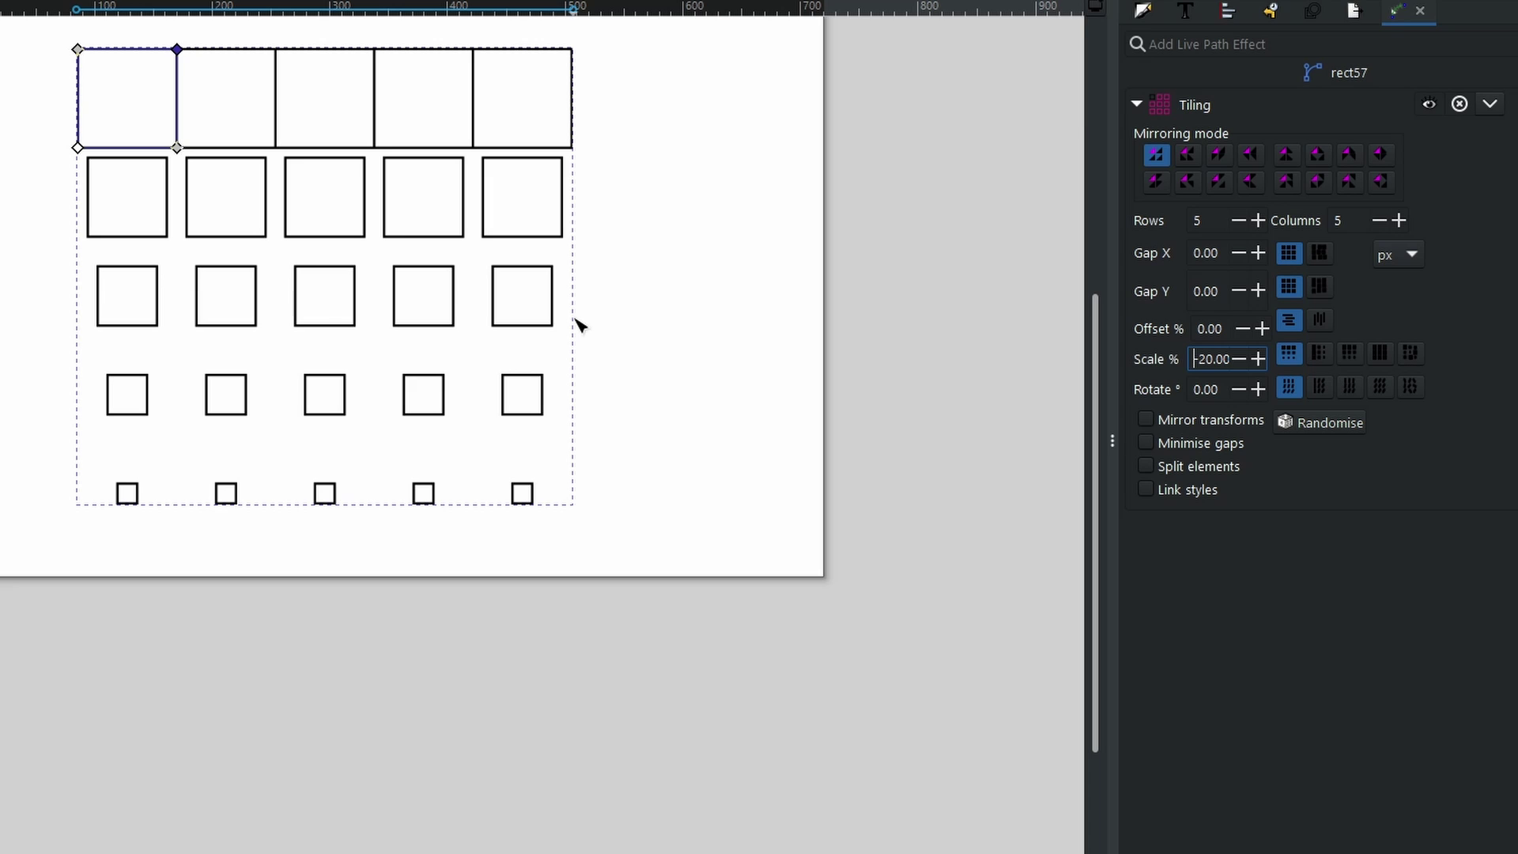
- Clear the negative scale, blend scaling across the columns instead, and set the tile scale to 11%
key("Delete")
key("Delete")
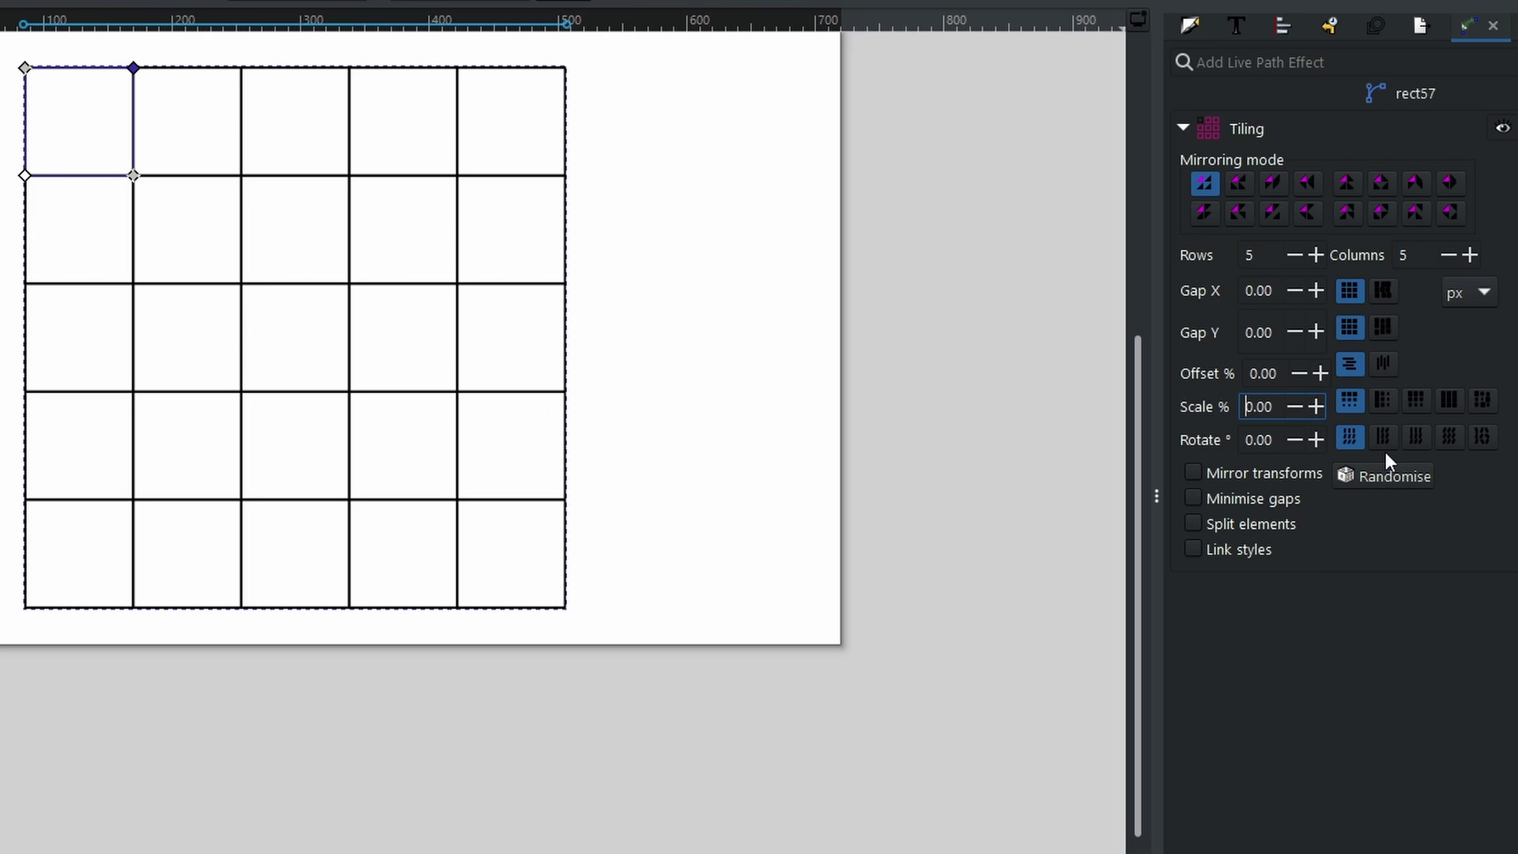
left_click(1385, 407)
left_click(1318, 403)
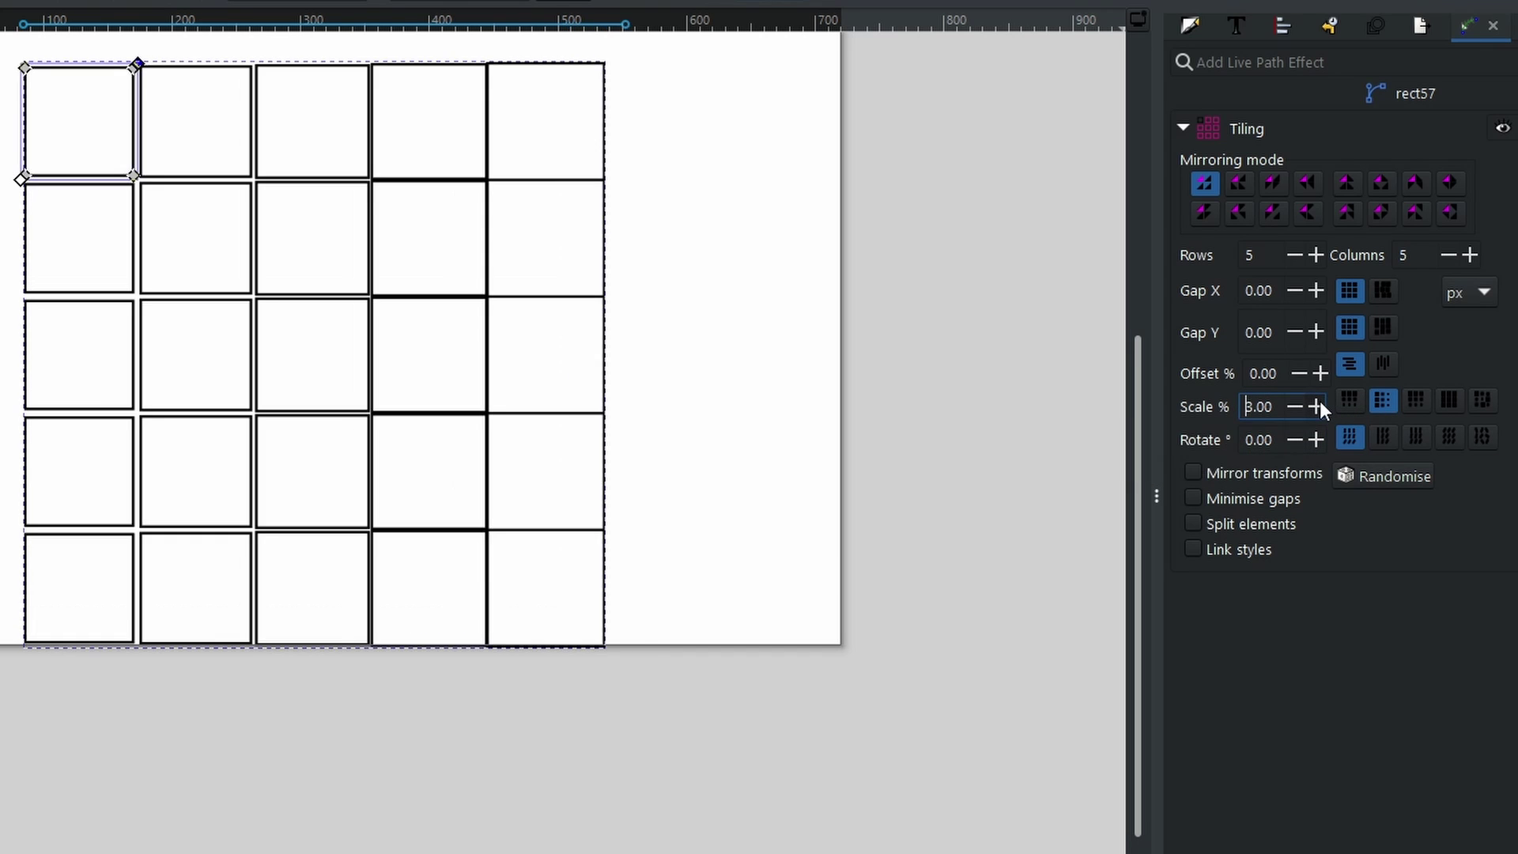
left_click(1319, 403)
left_click(1318, 403)
left_click(1319, 403)
left_click(1318, 403)
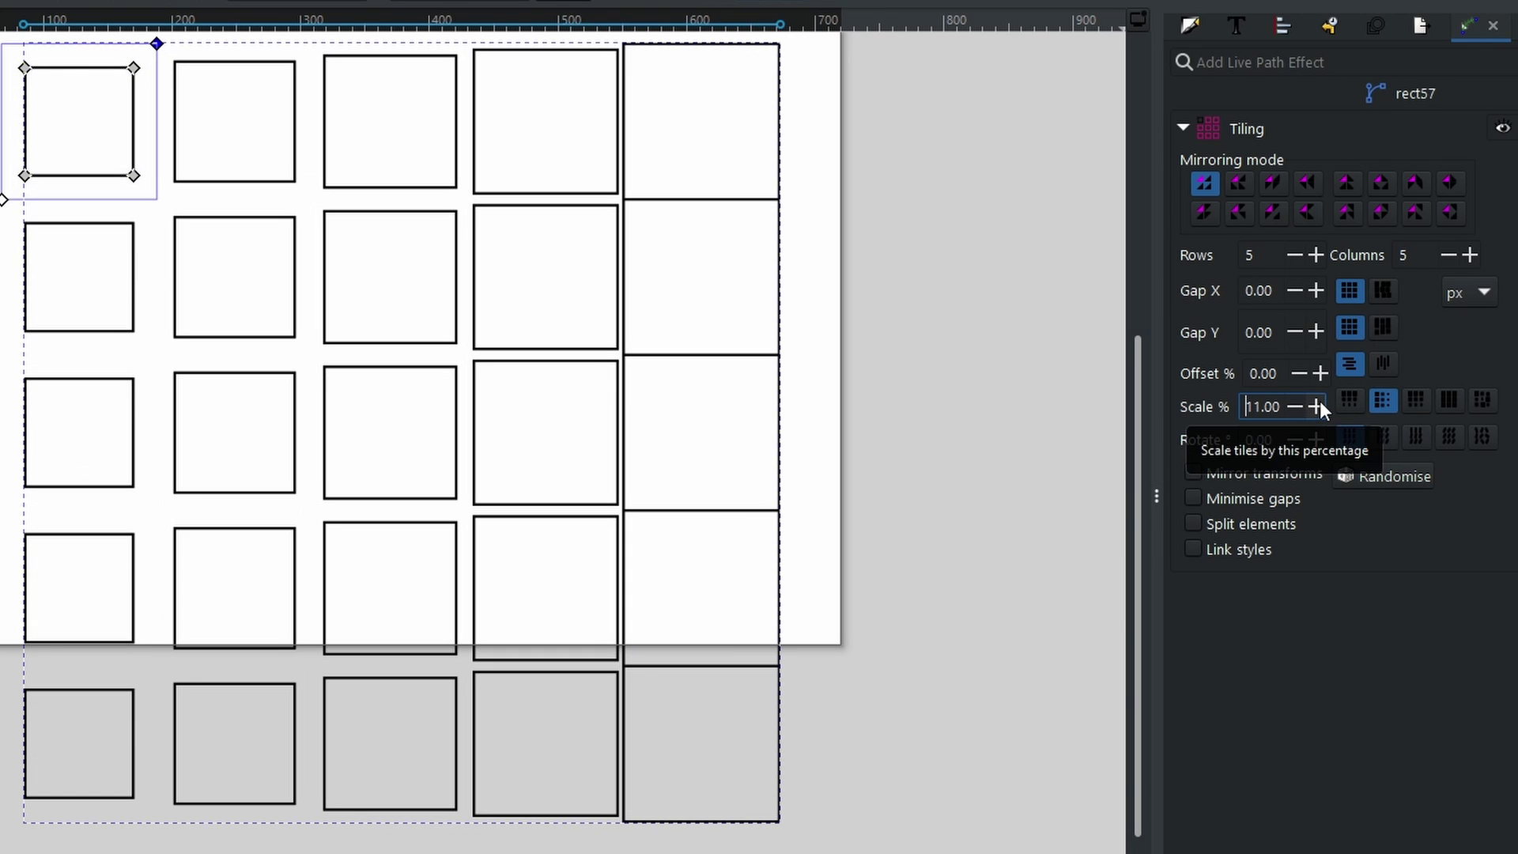
- Compare row and column scale blending, and apply the diagonal blend to the tiles
left_click(1350, 401)
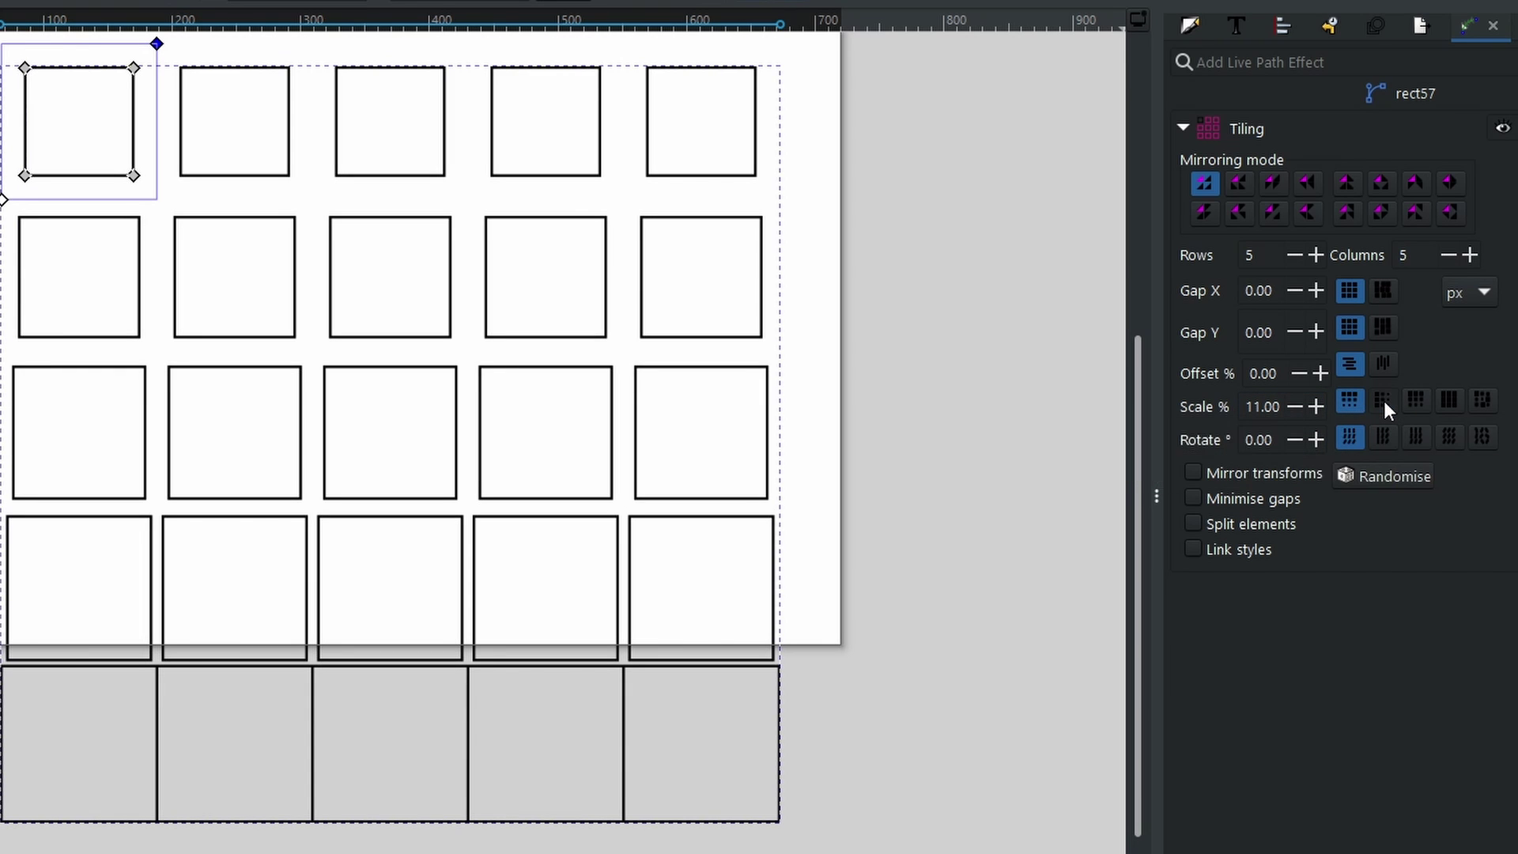
left_click(1384, 401)
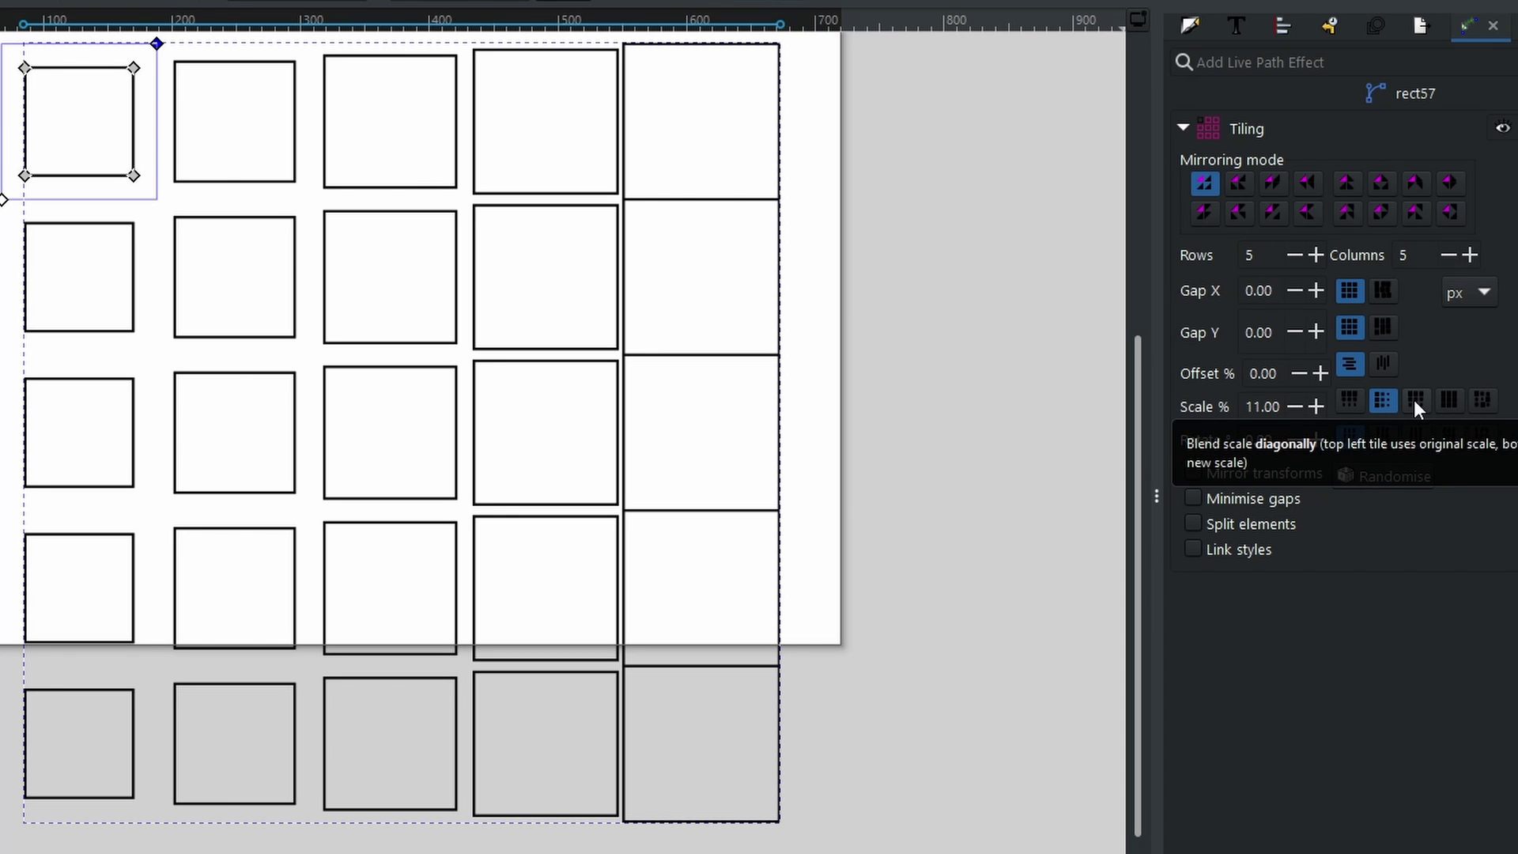
left_click(1414, 400)
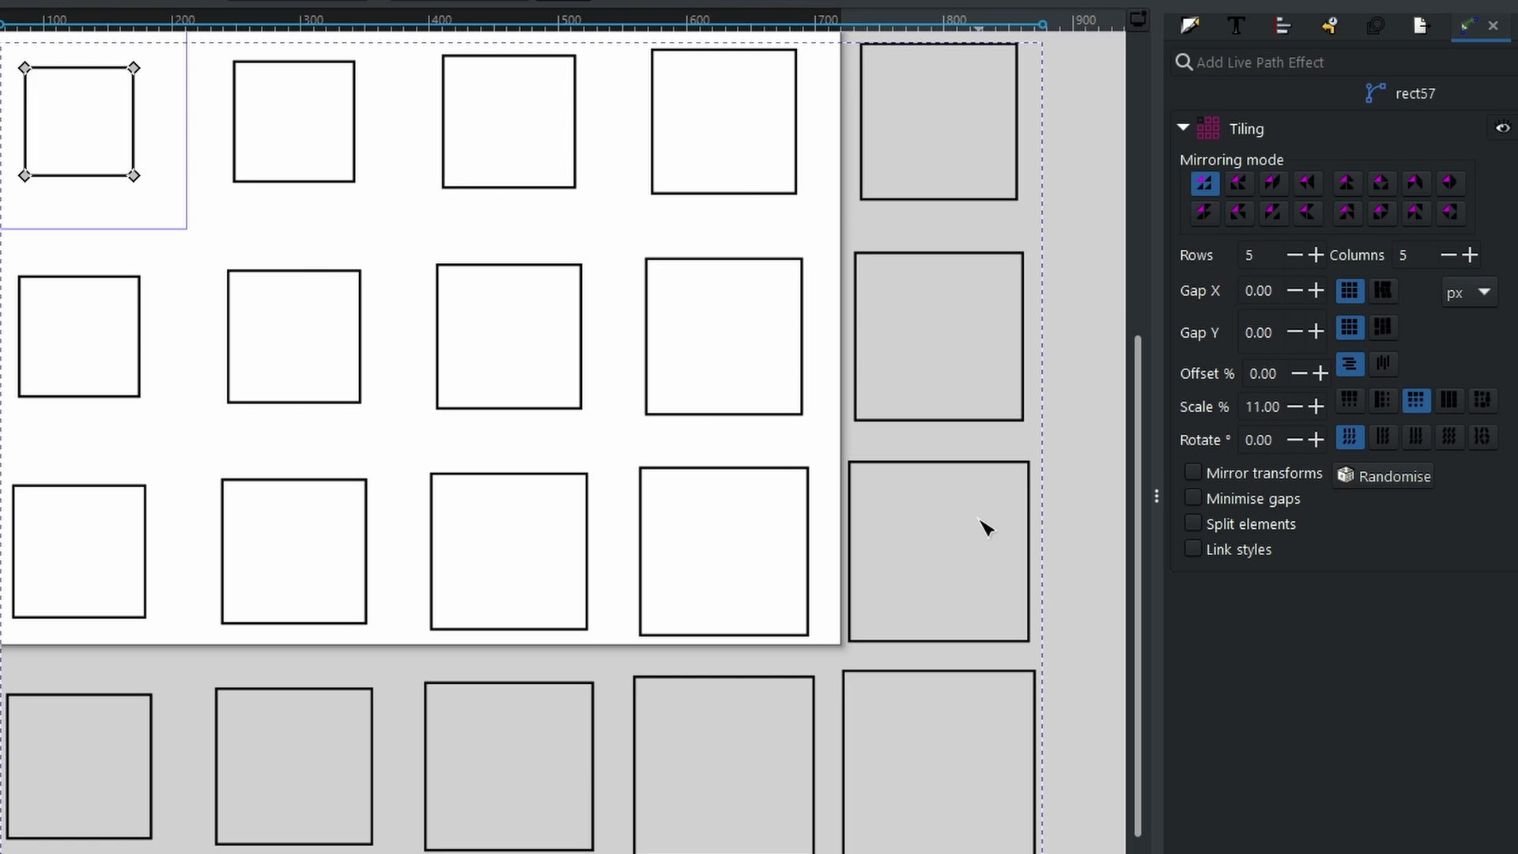
scroll(988, 525, "down", 1)
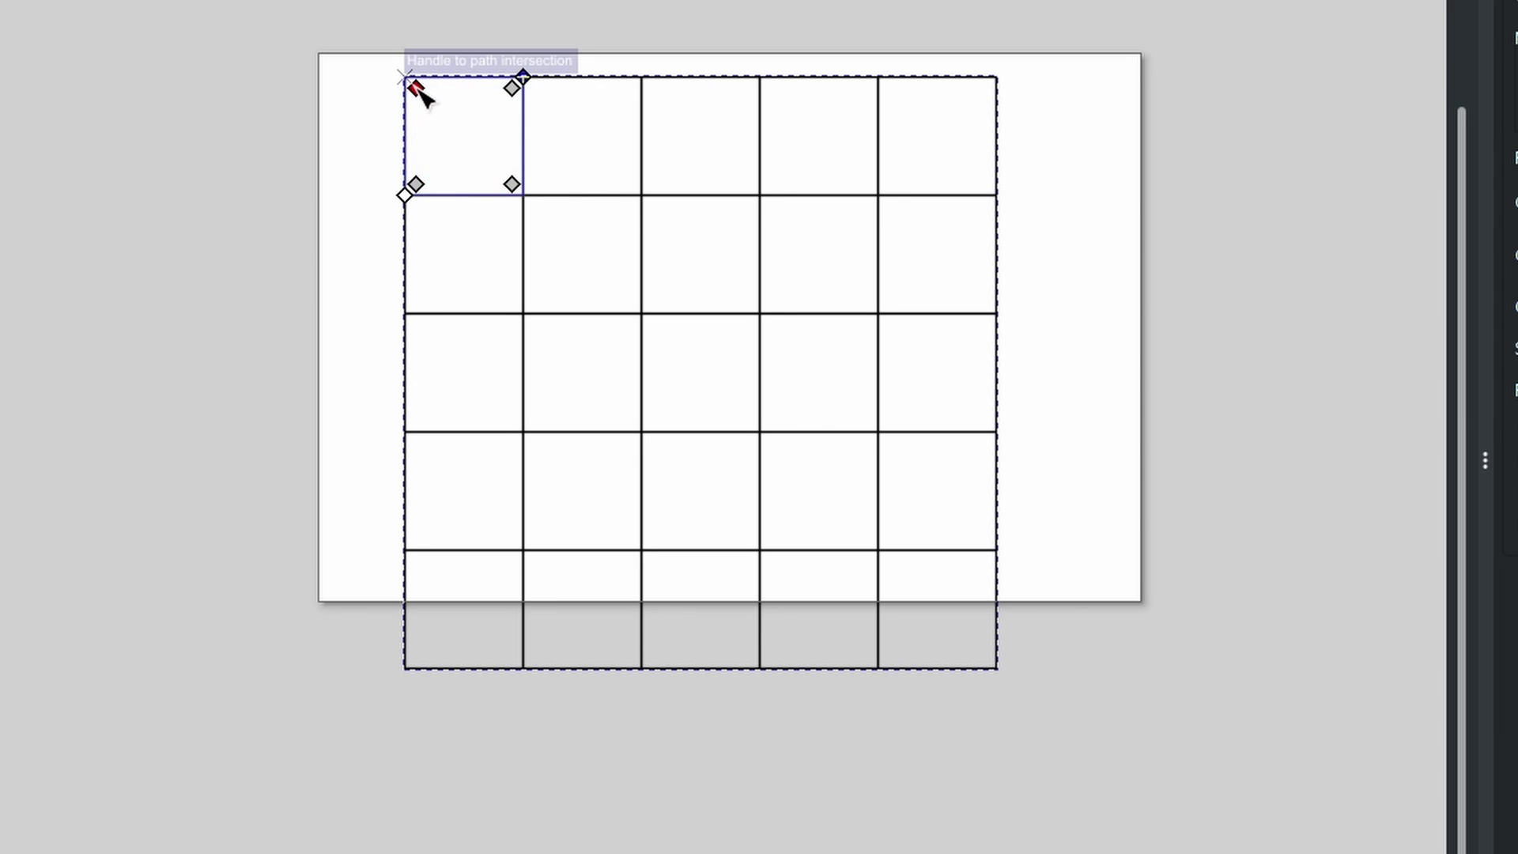
- Try moving the original tile's top-left corner node inward
left_click_drag(419, 89, 486, 158)
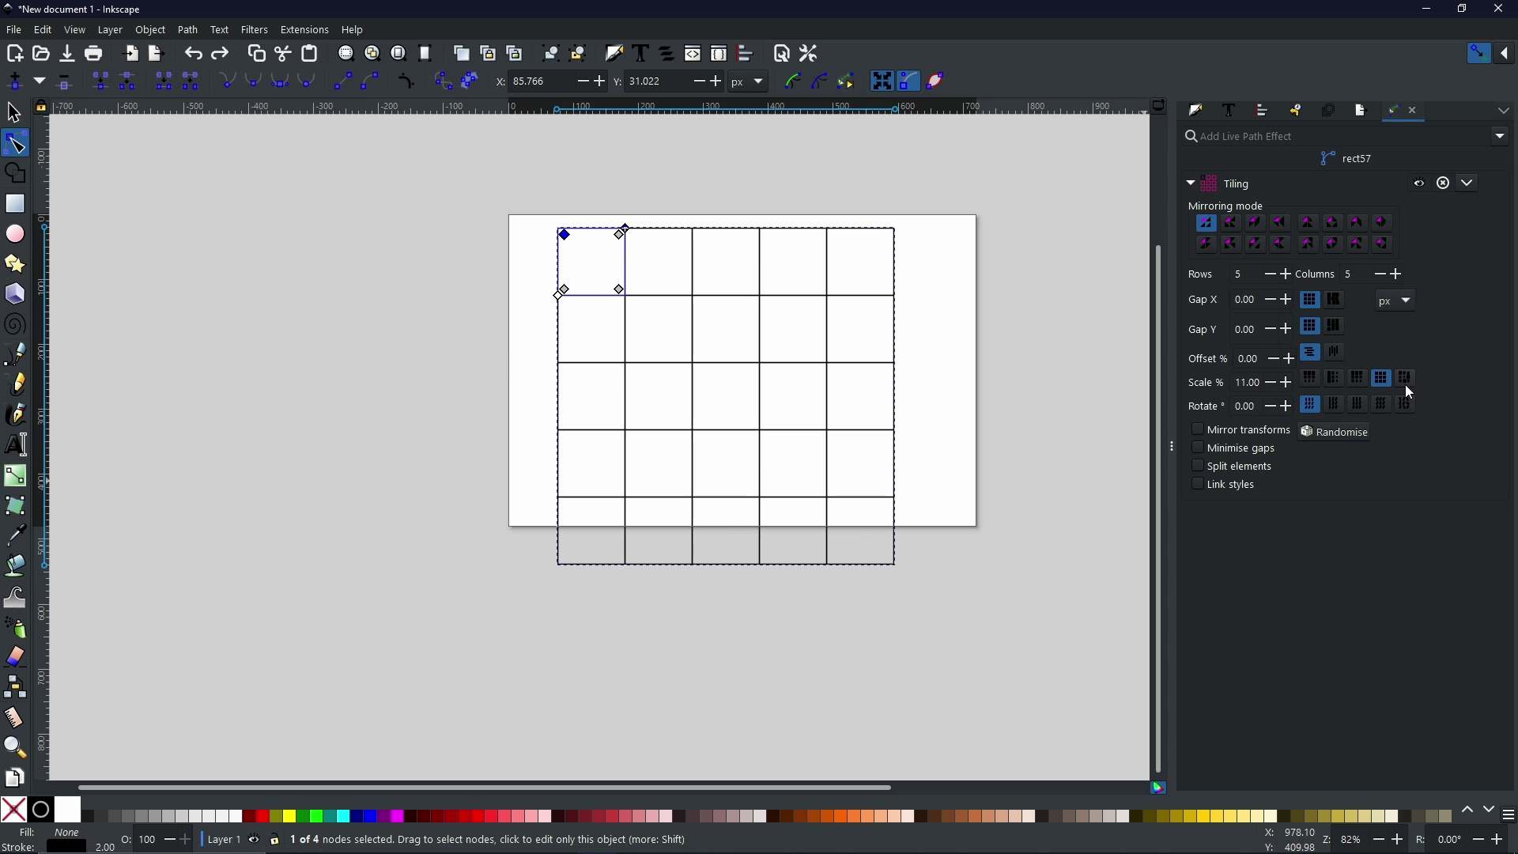
- Switch the tile scaling to random and widen the horizontal gap between tiles with the on-canvas handle
left_click(1408, 381)
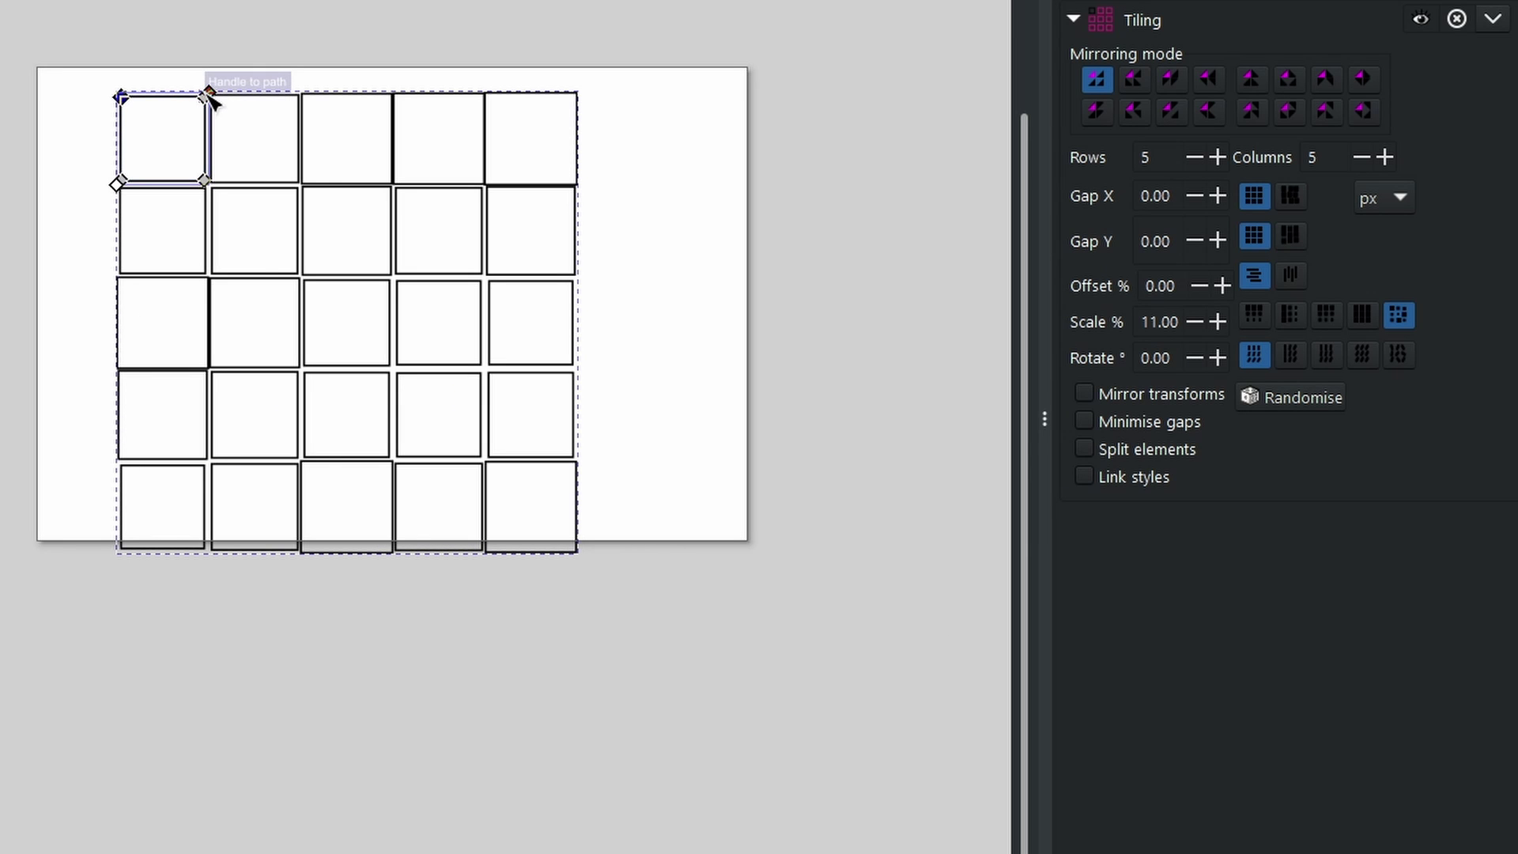
left_click_drag(212, 96, 219, 93)
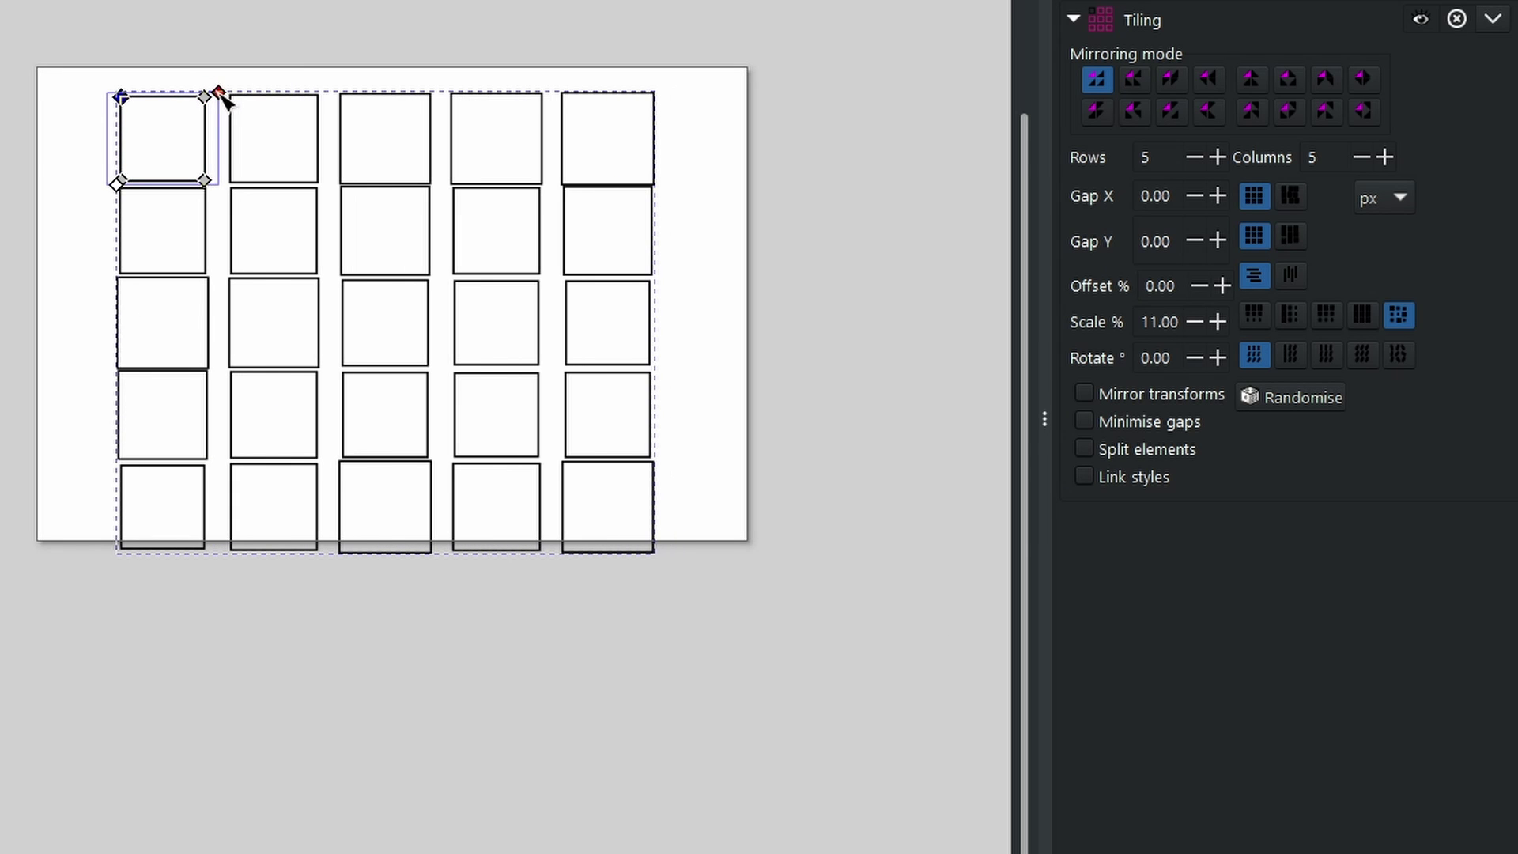
- Widen the vertical gap between tiles to 26.30 px and raise the random tile scale to 35%
left_click_drag(204, 182, 116, 202)
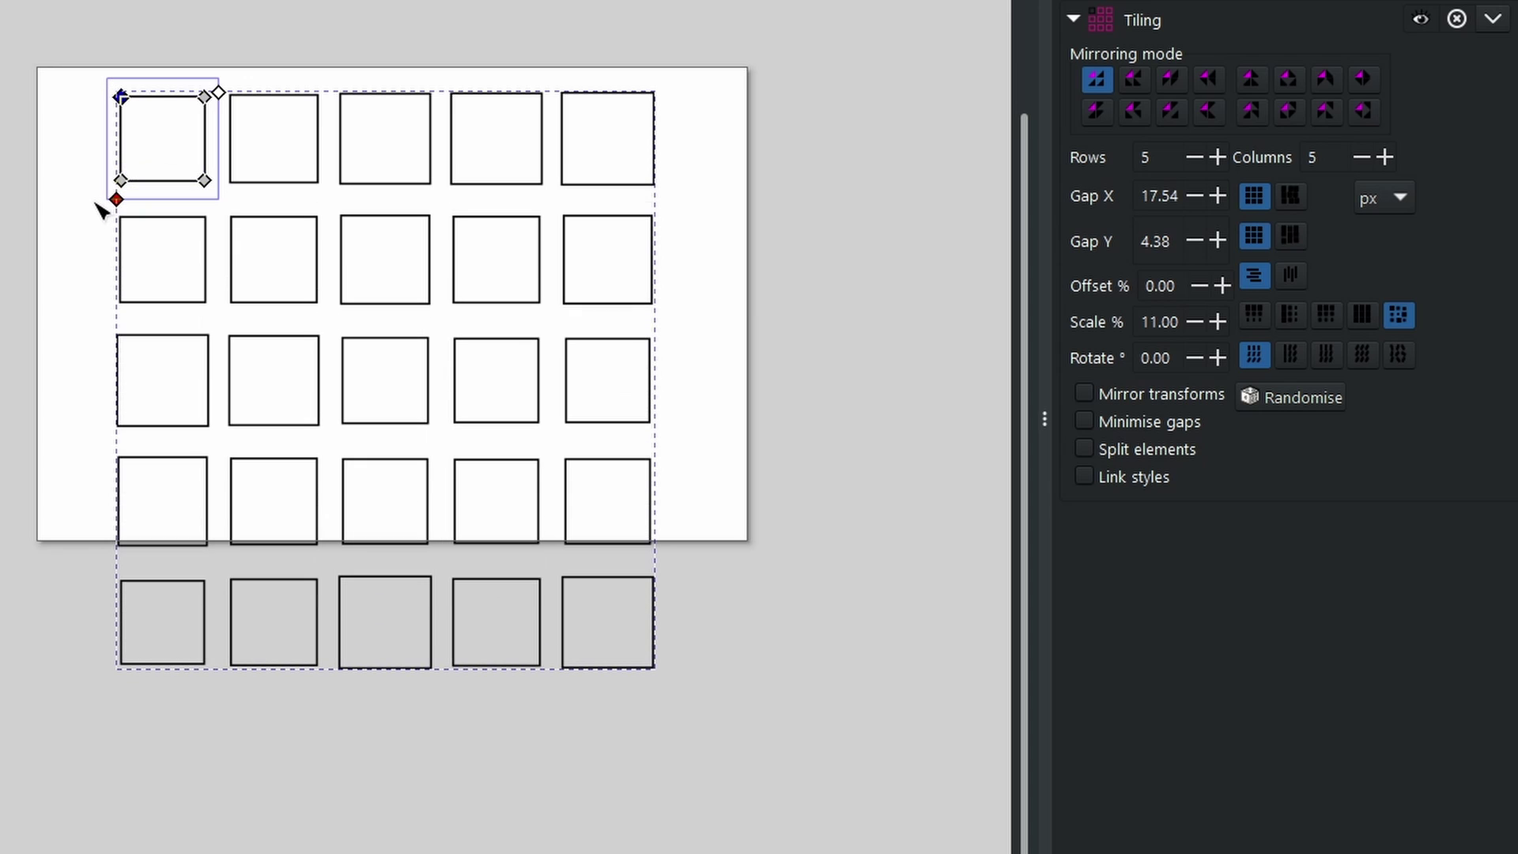
left_click(1217, 322)
left_click(1218, 322)
left_click(1217, 322)
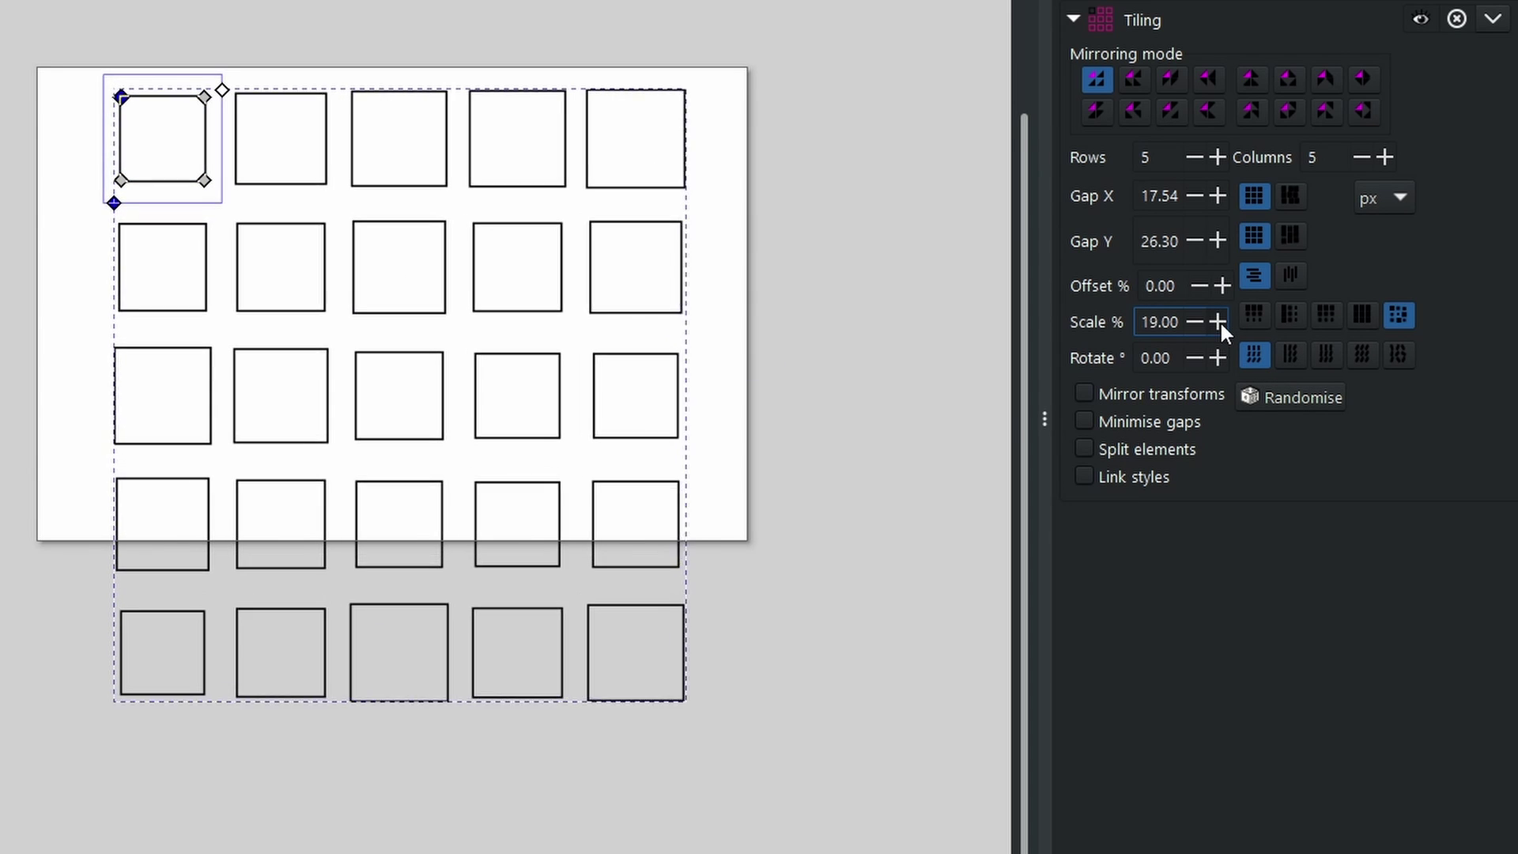
left_click(1218, 322)
left_click(1218, 322)
left_click(1218, 321)
left_click(1218, 322)
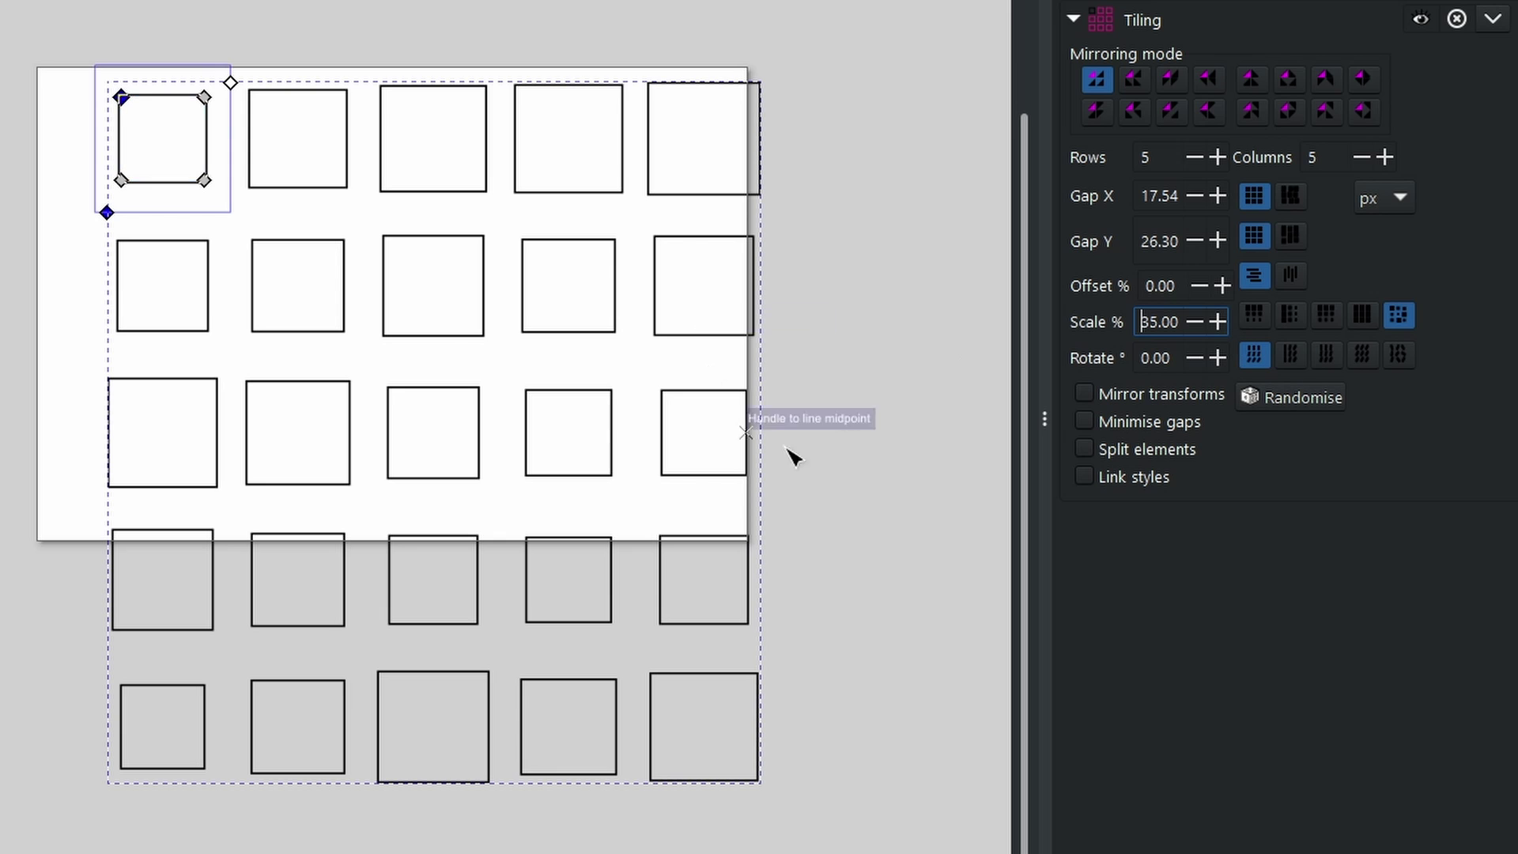
left_click_drag(902, 410, 797, 324)
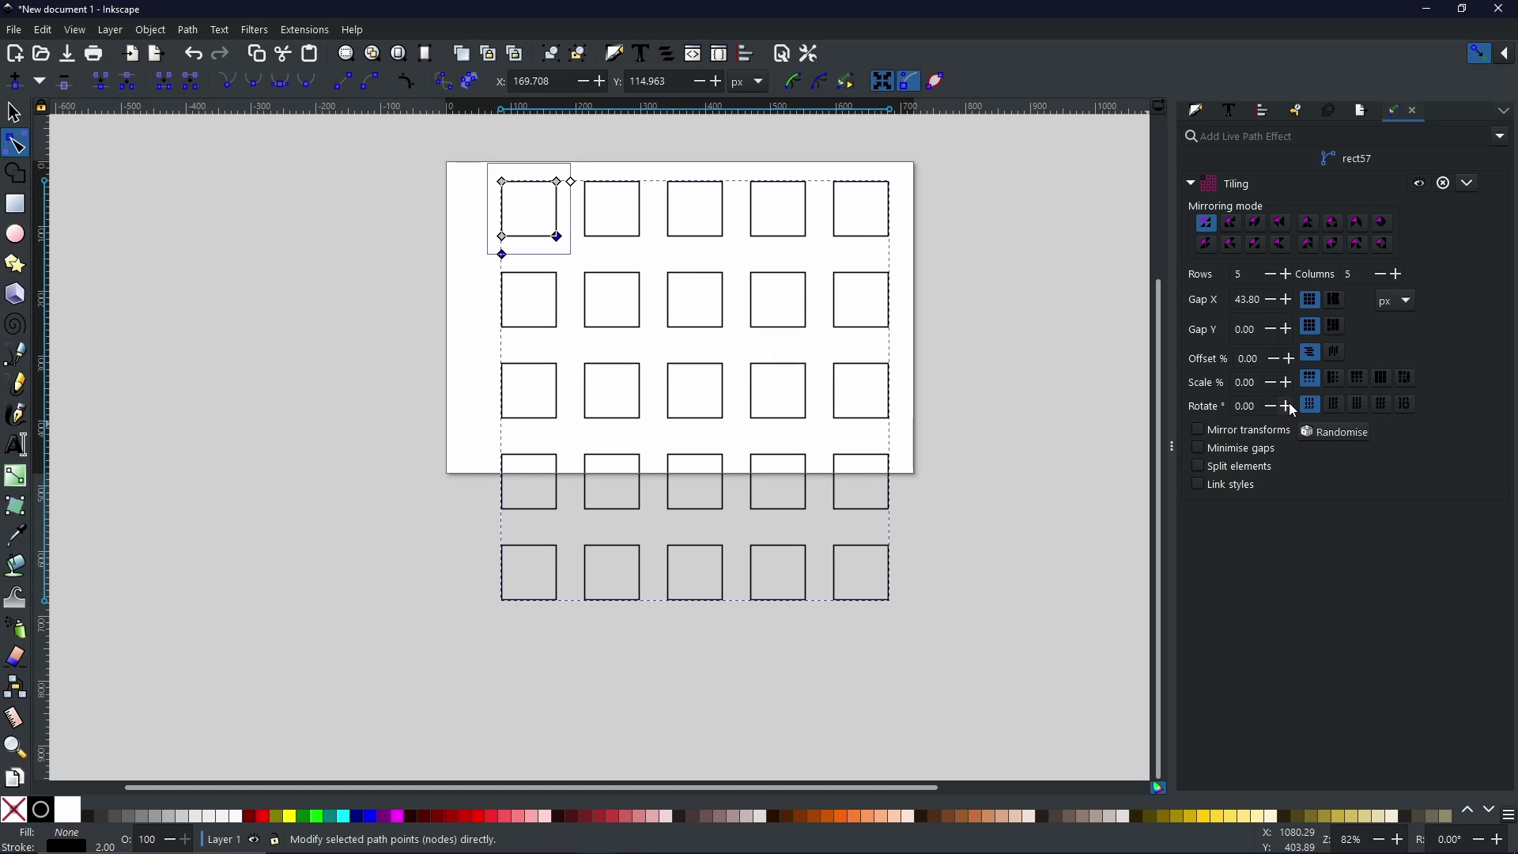
- Blend the tile rotation diagonally across rows and columns and gradually raise the rotation to 16°
left_click(1348, 405)
left_click(1288, 406)
left_click(1289, 406)
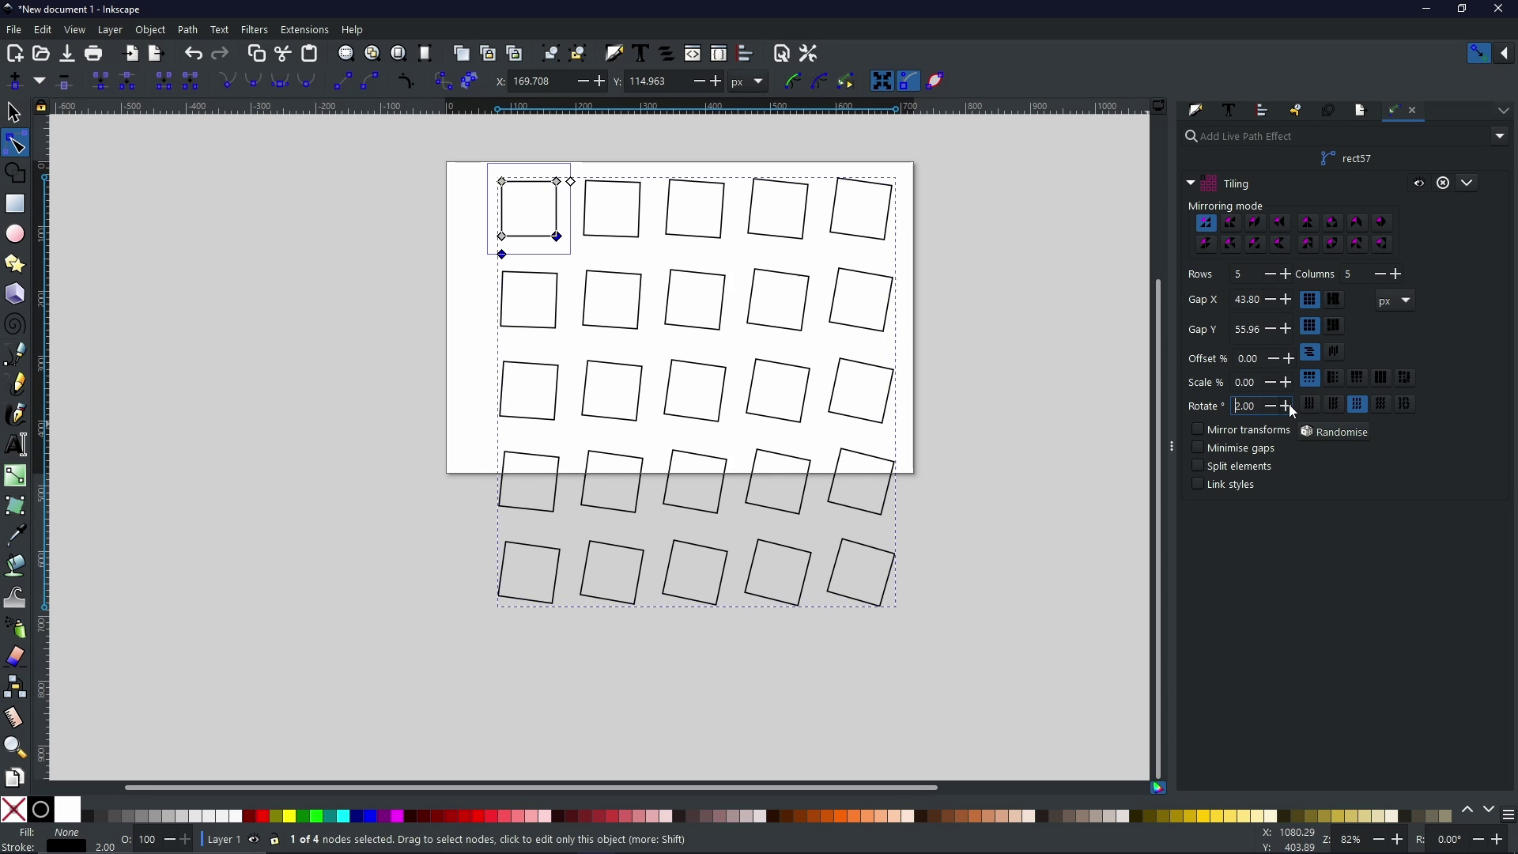
left_click(1288, 406)
left_click(1289, 406)
left_click(1289, 406)
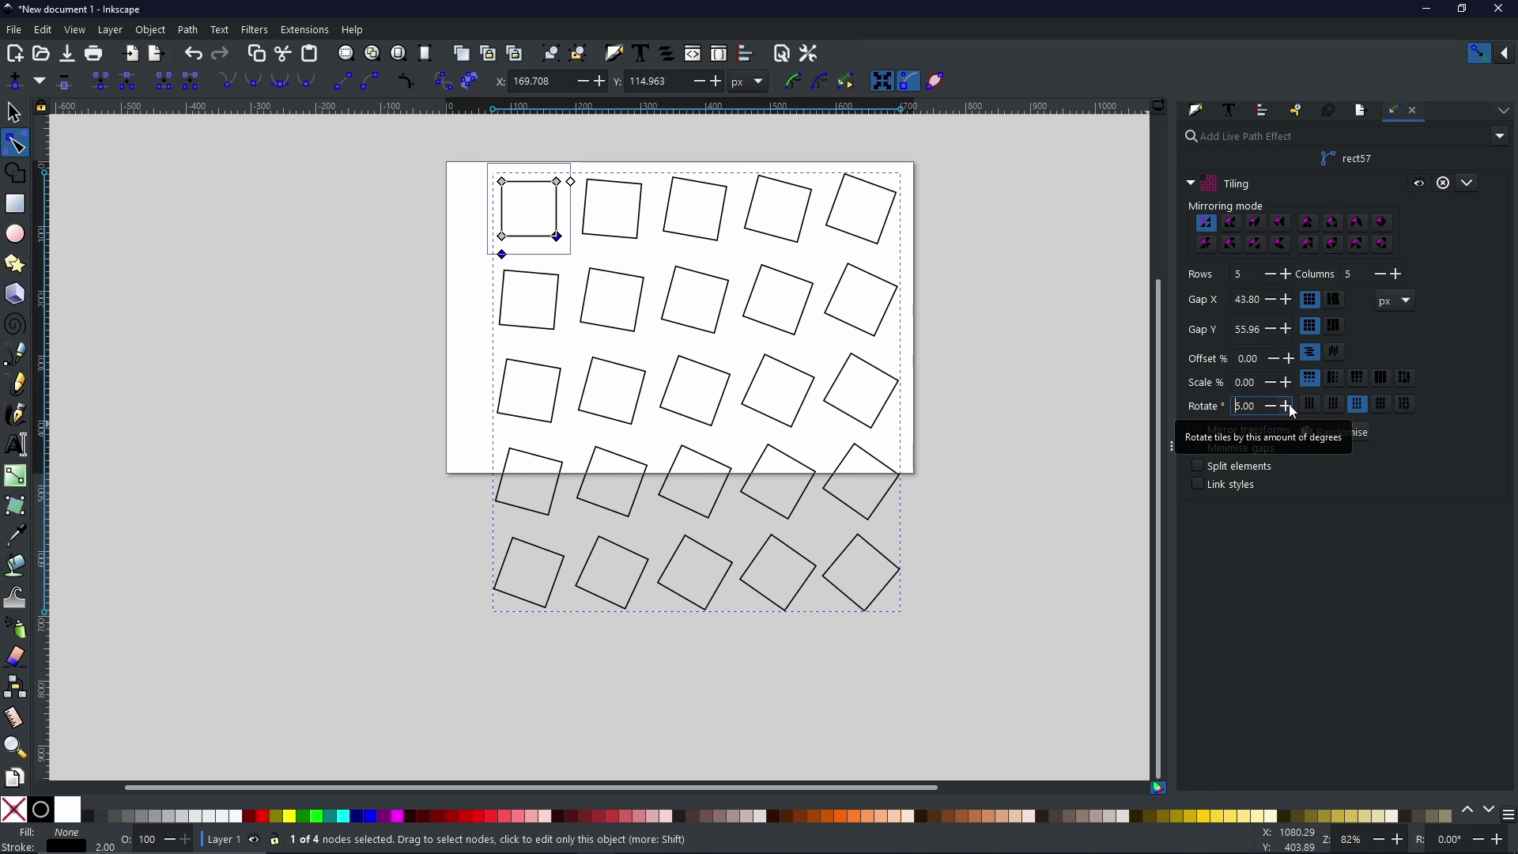
left_click(1288, 407)
left_click(1289, 406)
left_click(1288, 407)
left_click(1289, 407)
left_click(1289, 406)
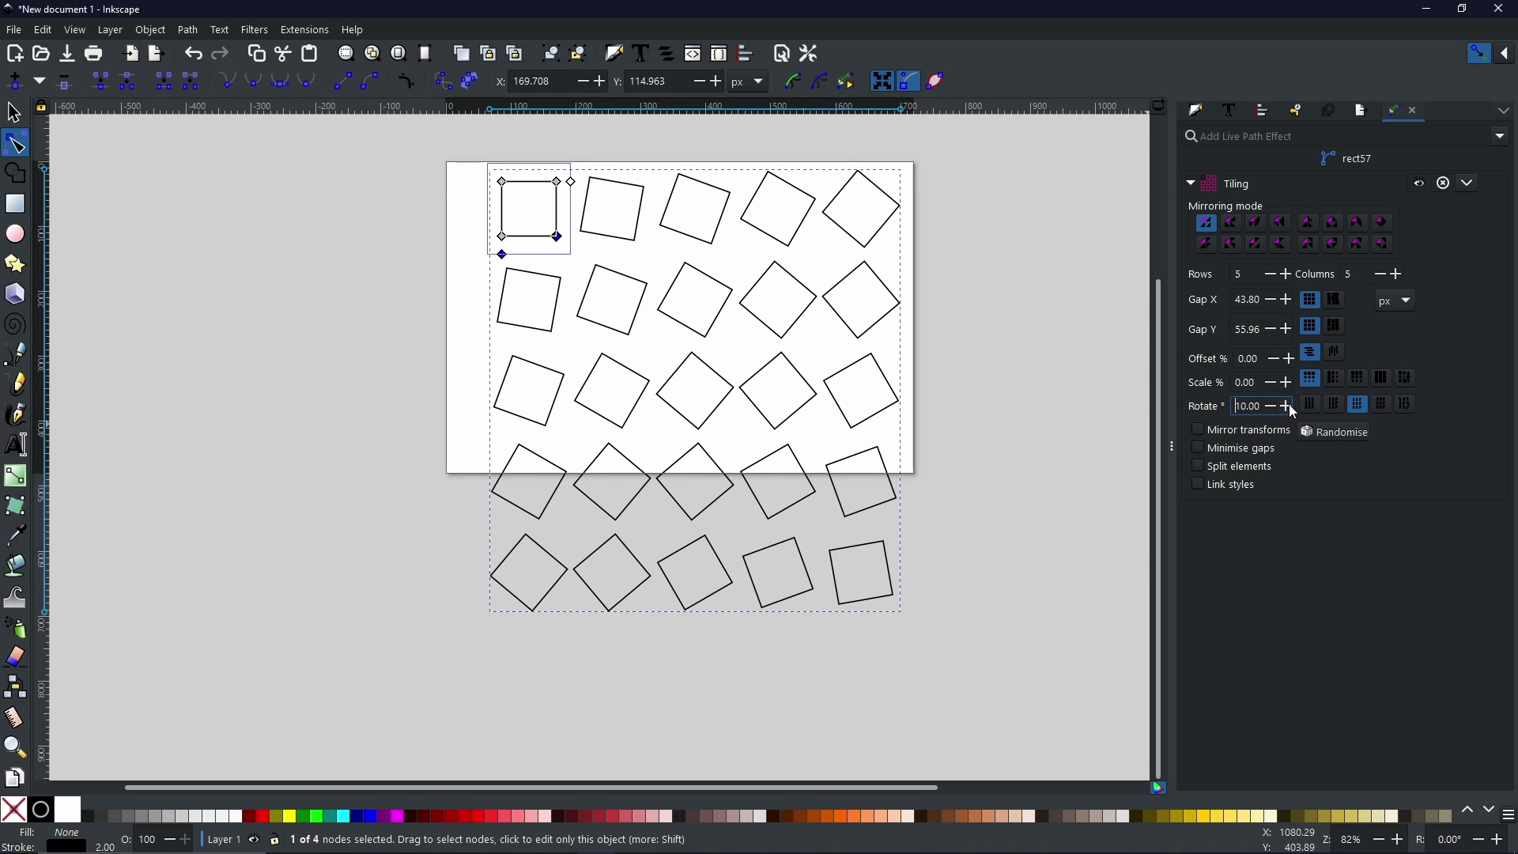
left_click(1288, 406)
left_click(1288, 406)
left_click(1289, 407)
left_click(1289, 406)
left_click(1288, 407)
left_click(1289, 406)
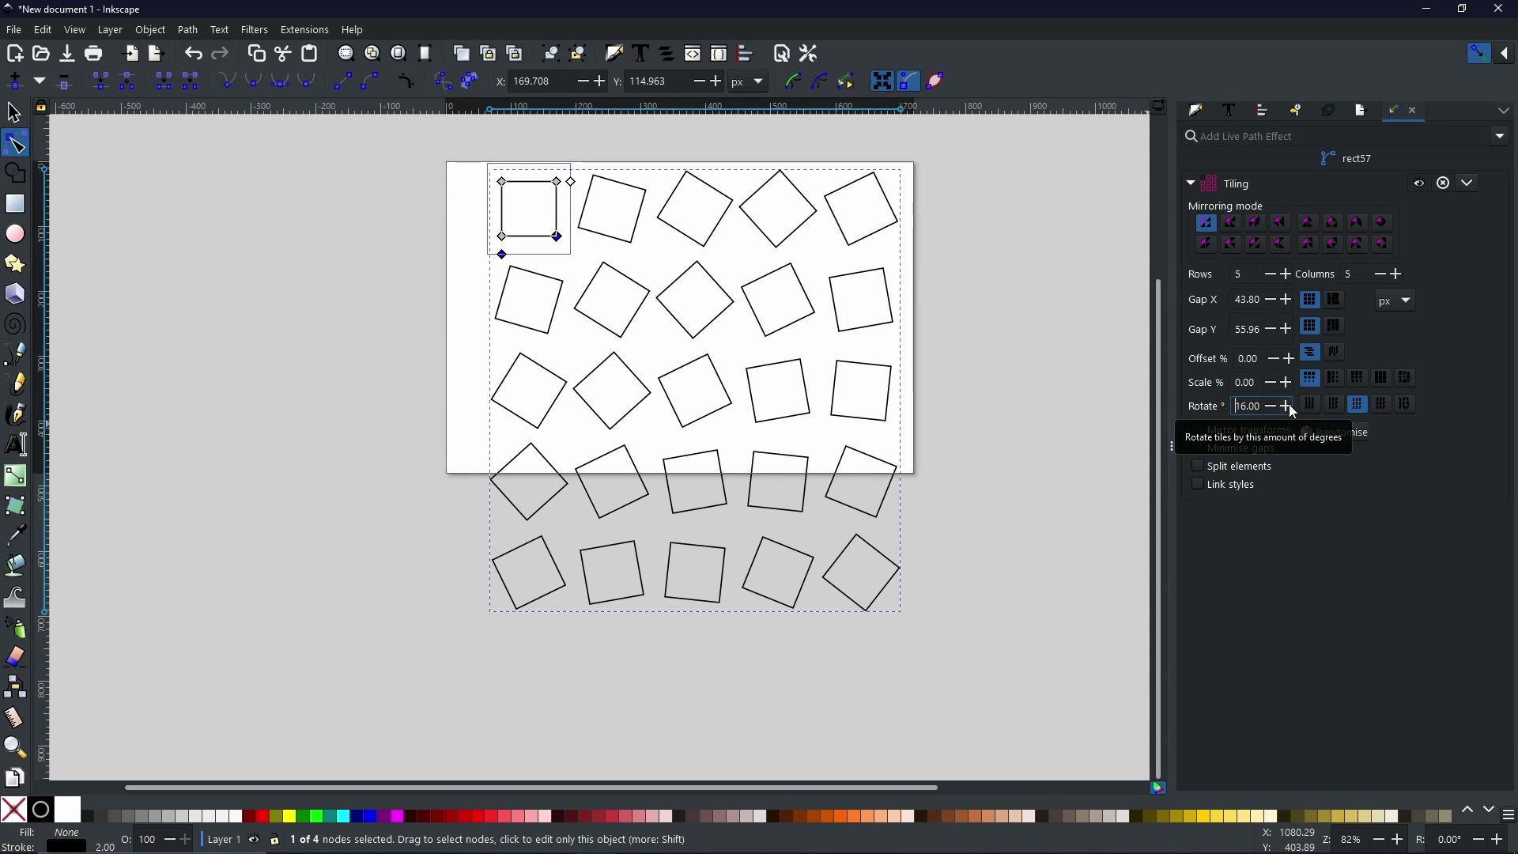
left_click(1289, 406)
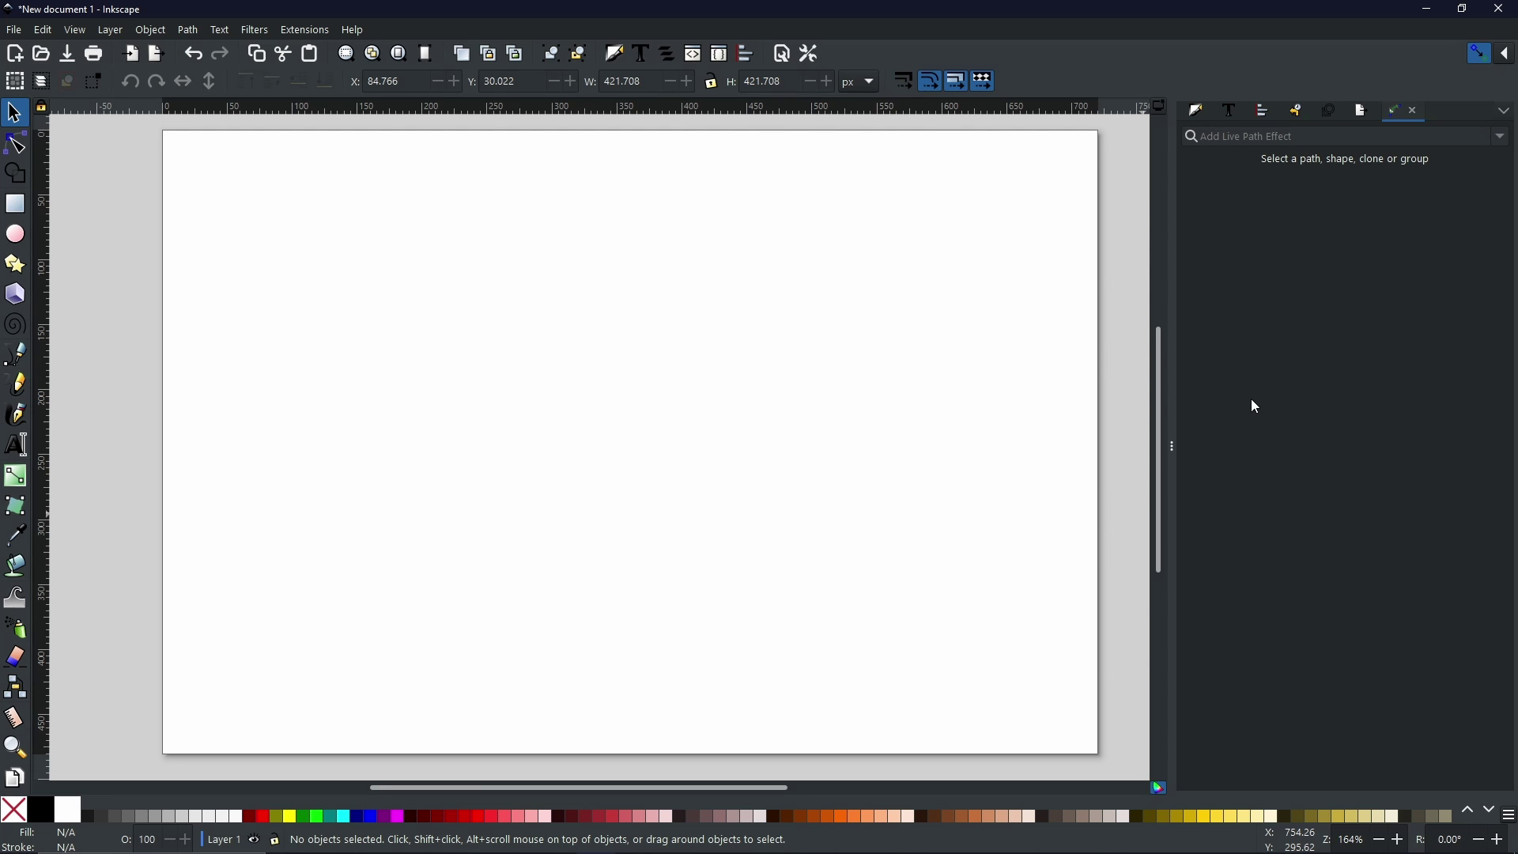
- Draw a regular six-cornered polygon with a radius of about 184 px and vertical sides, snapped to a 30° angle
key("asterisk")
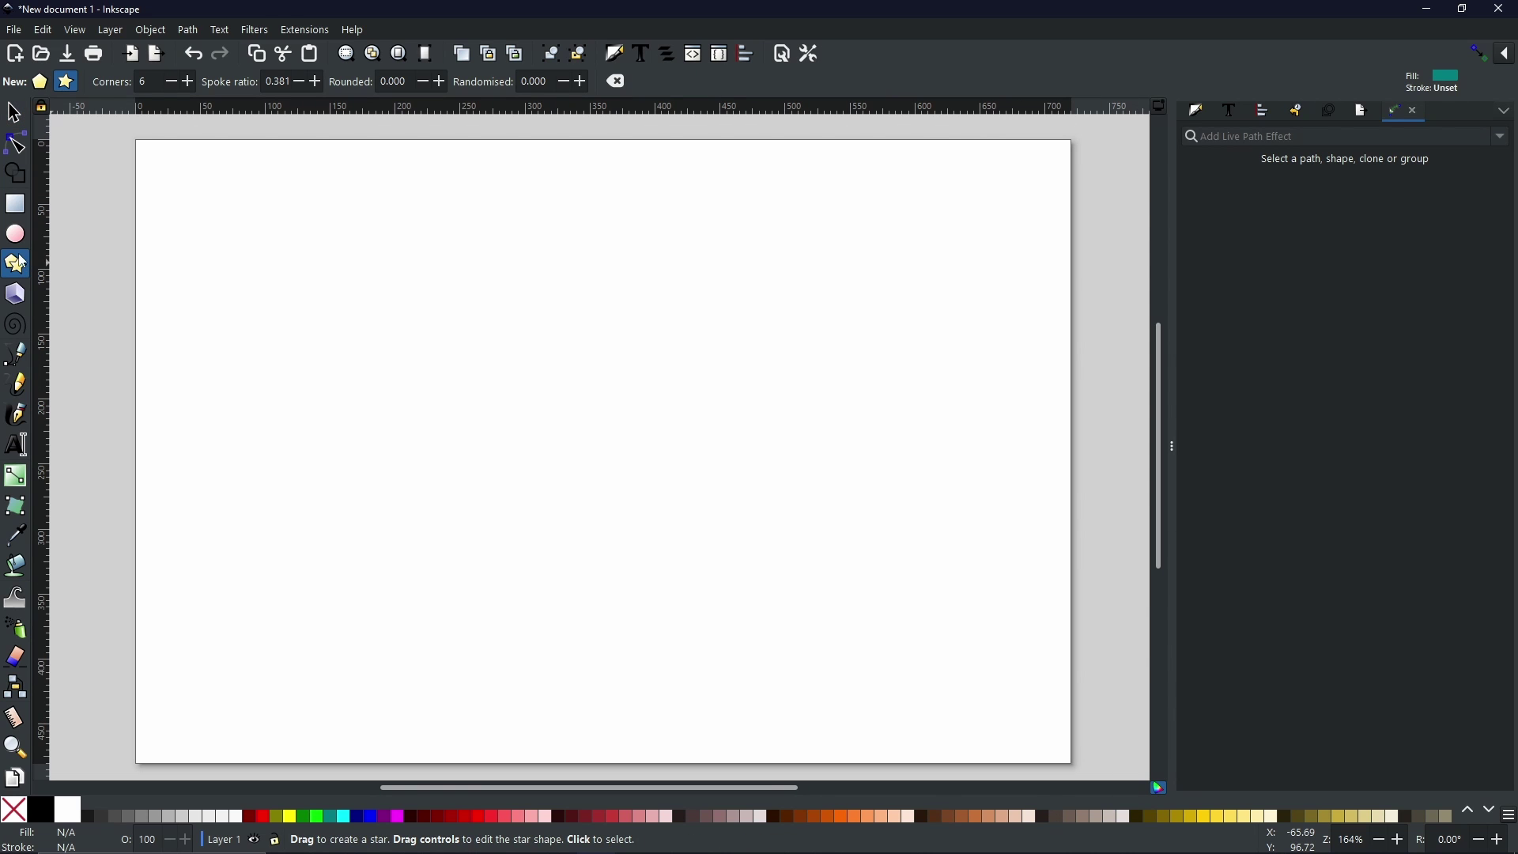
left_click(35, 85)
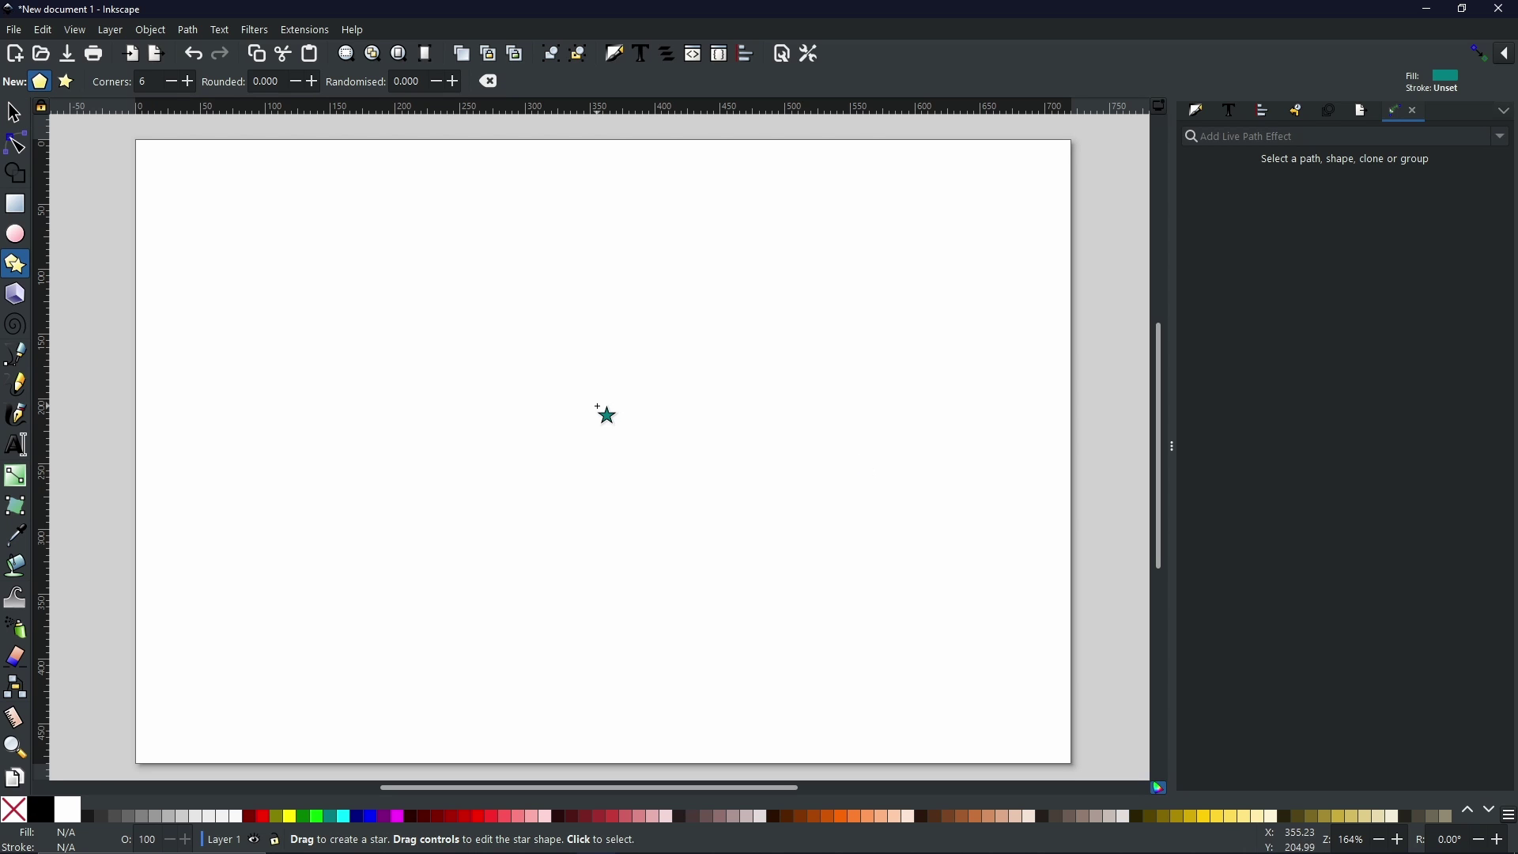
key("ctrl")
left_click_drag(600, 402, 805, 526)
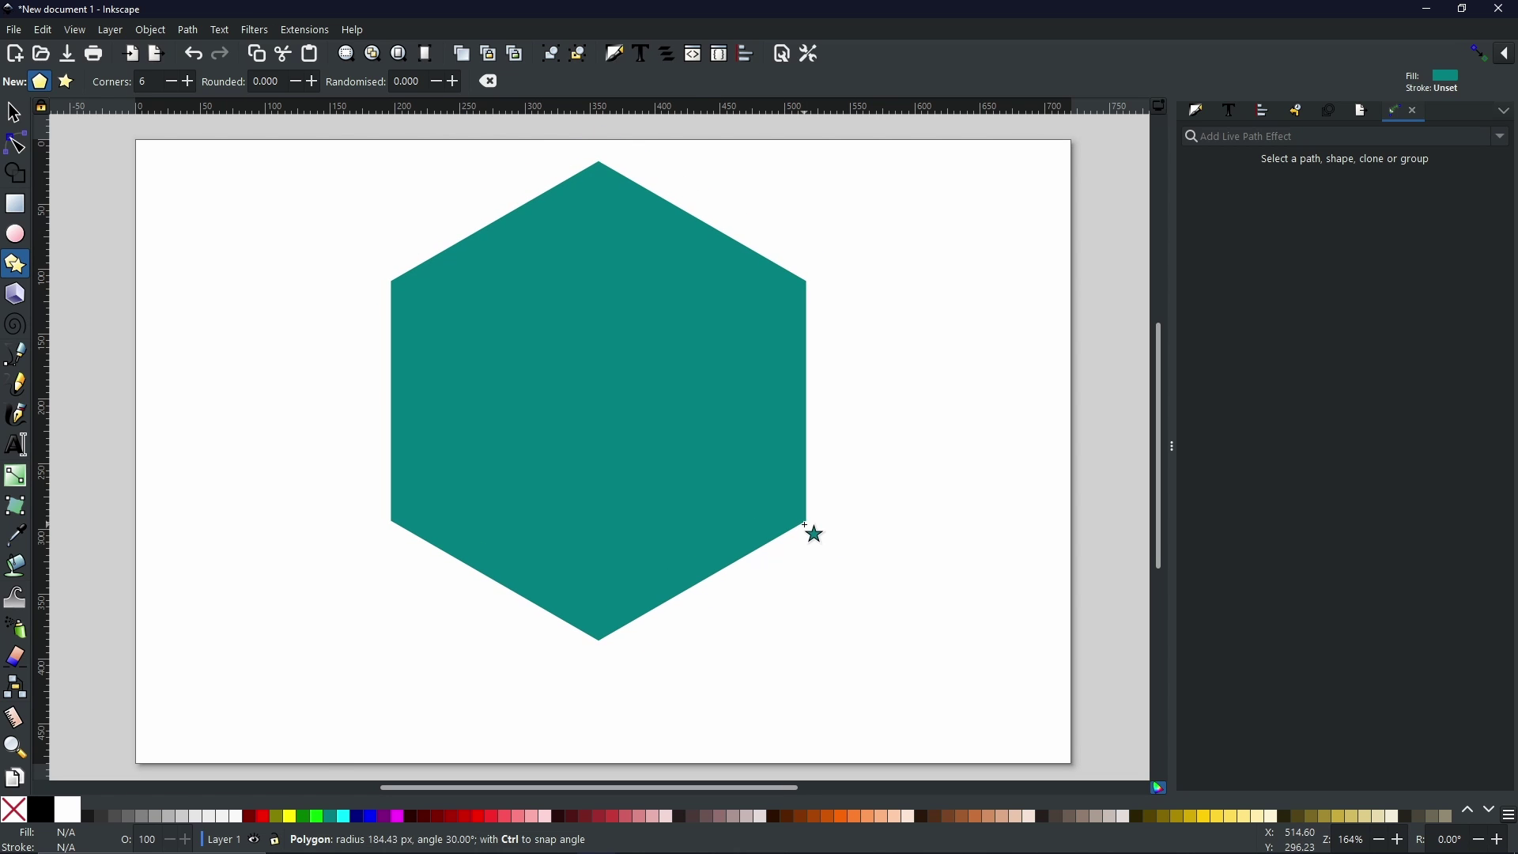
- Give the hexagon a black stroke, remove its fill and set the stroke width to 2 px
key("s")
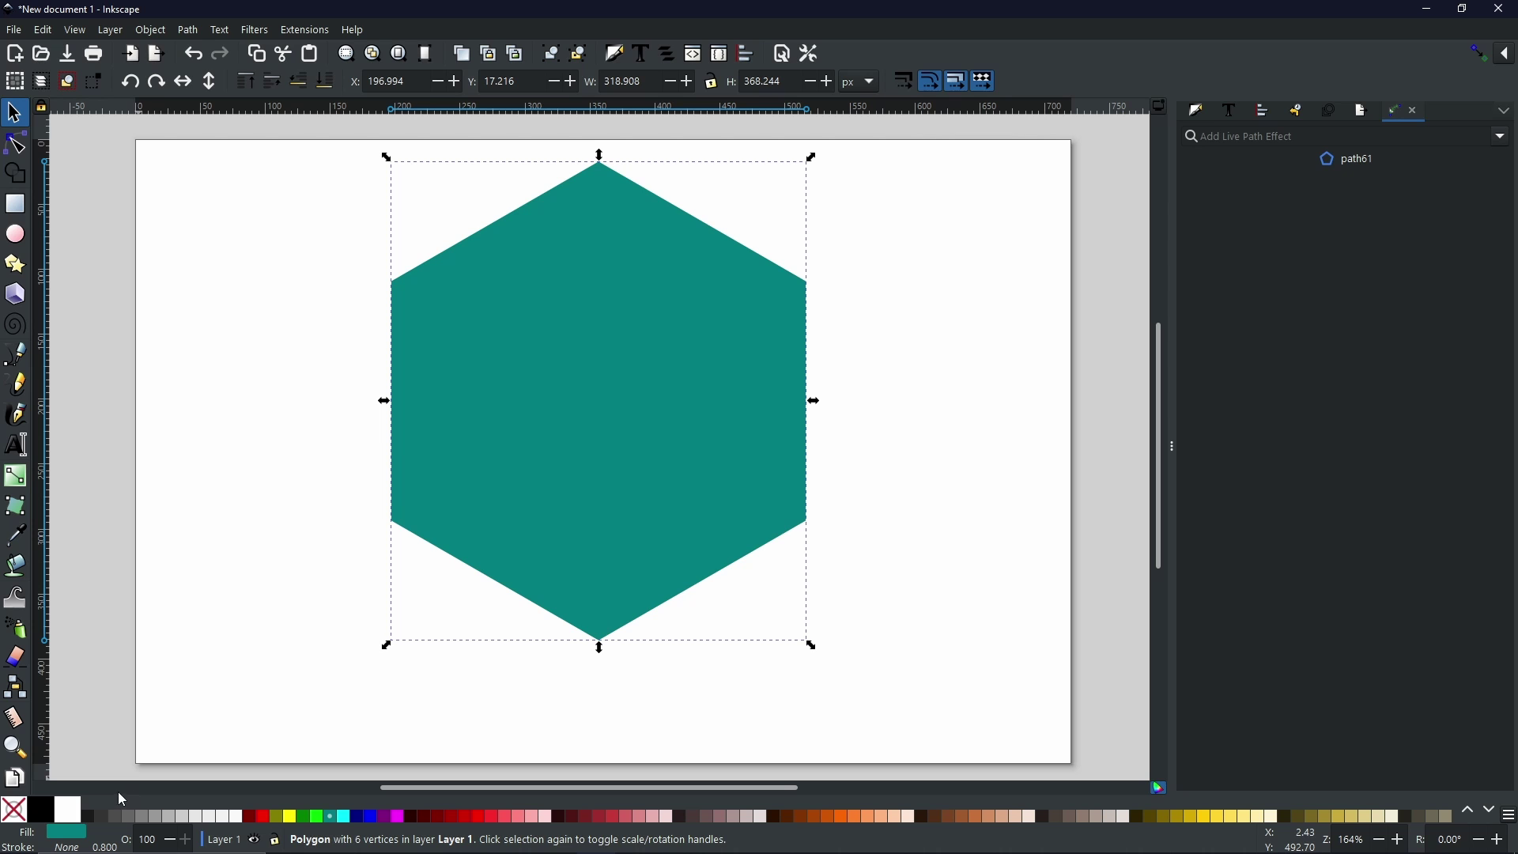
mouse_move(20, 818)
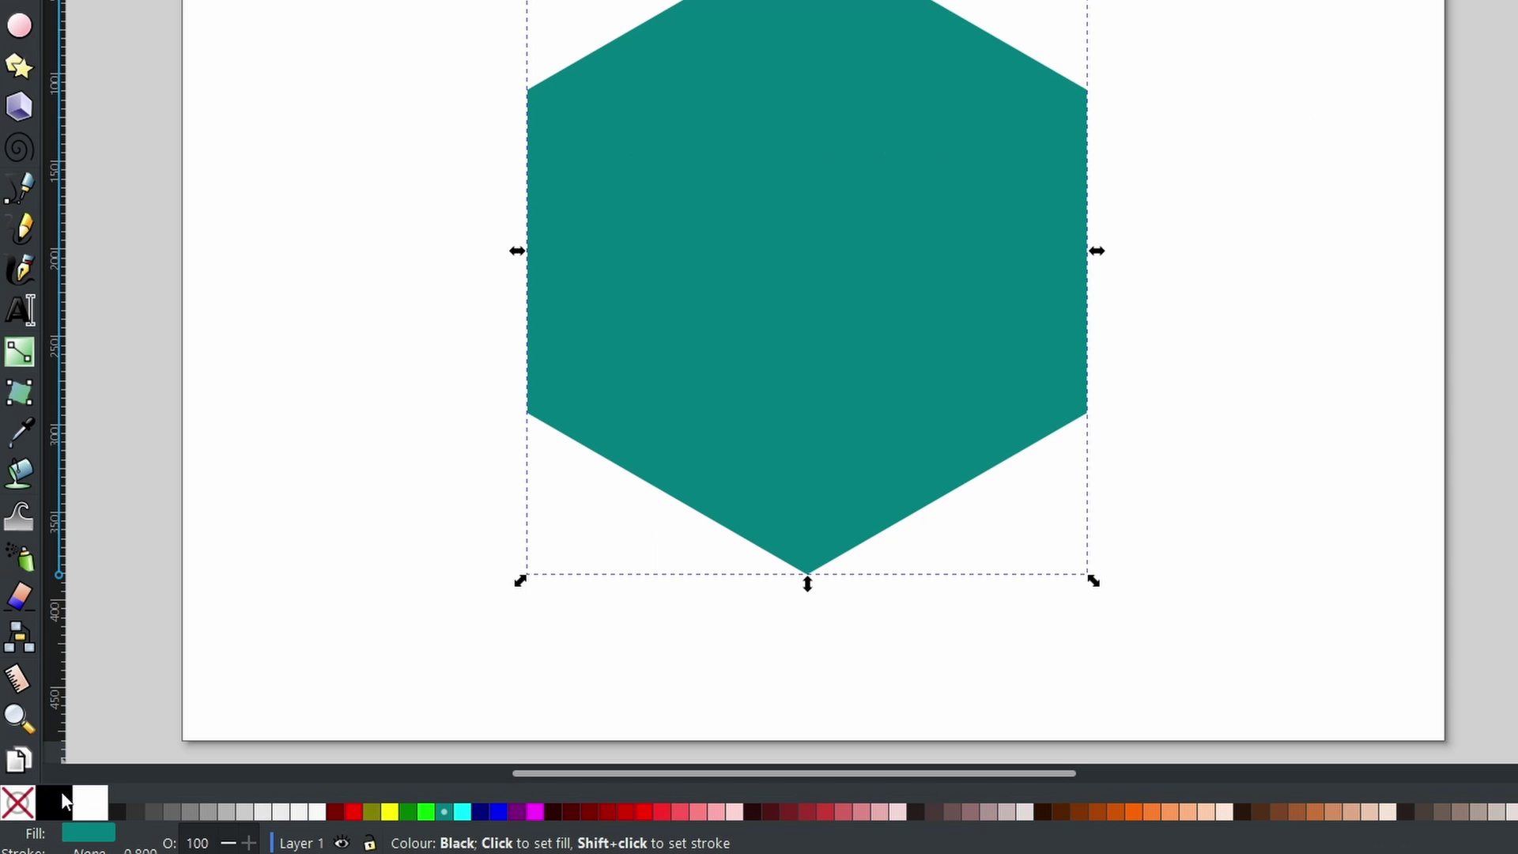
left_click(60, 794, "shift")
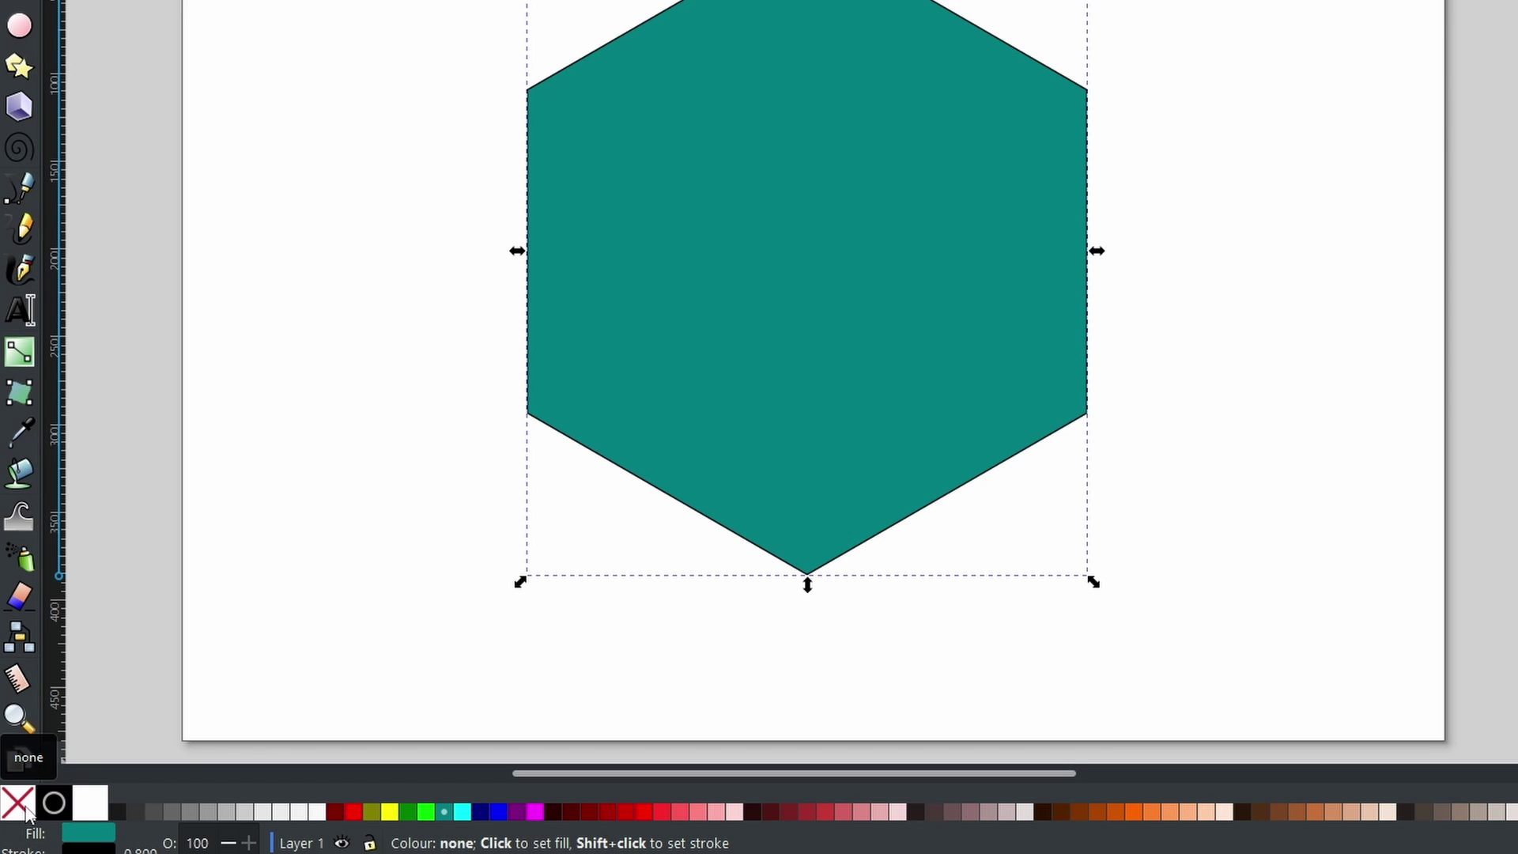
left_click(29, 815)
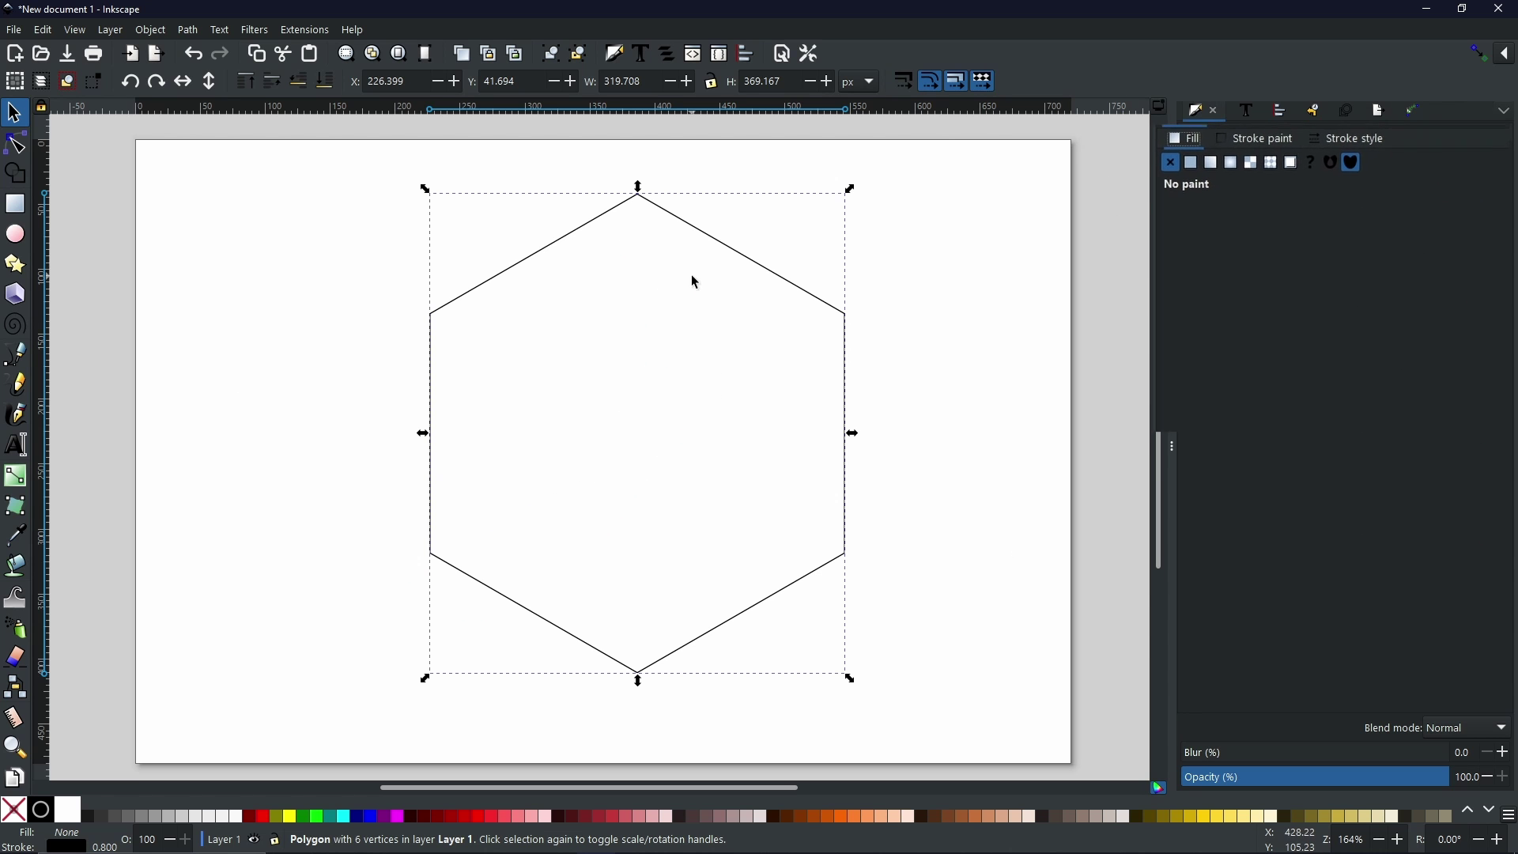
left_click(1355, 133)
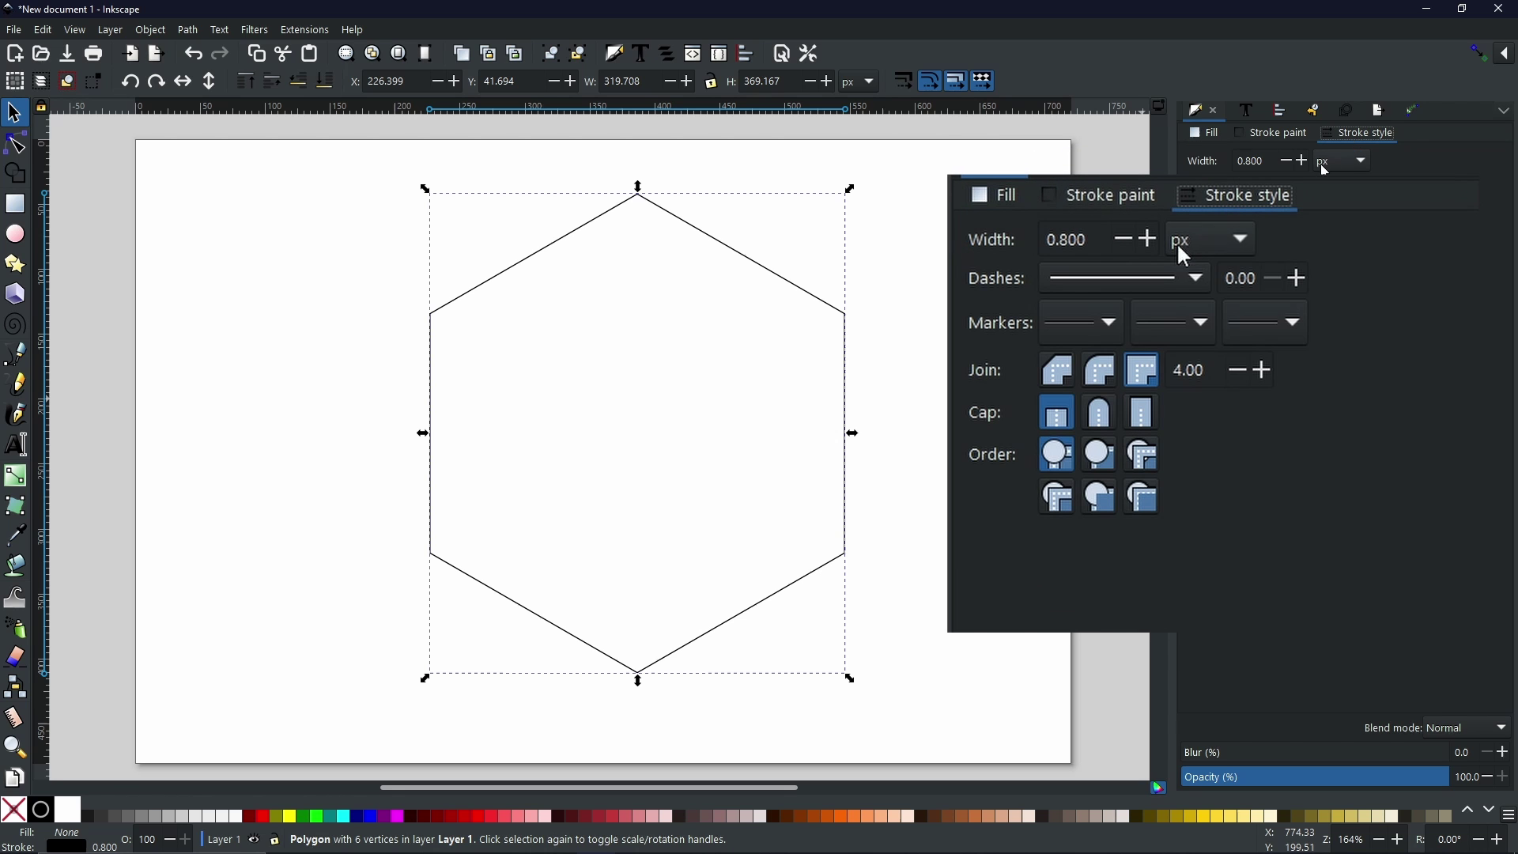
double_click(1256, 161)
type("2")
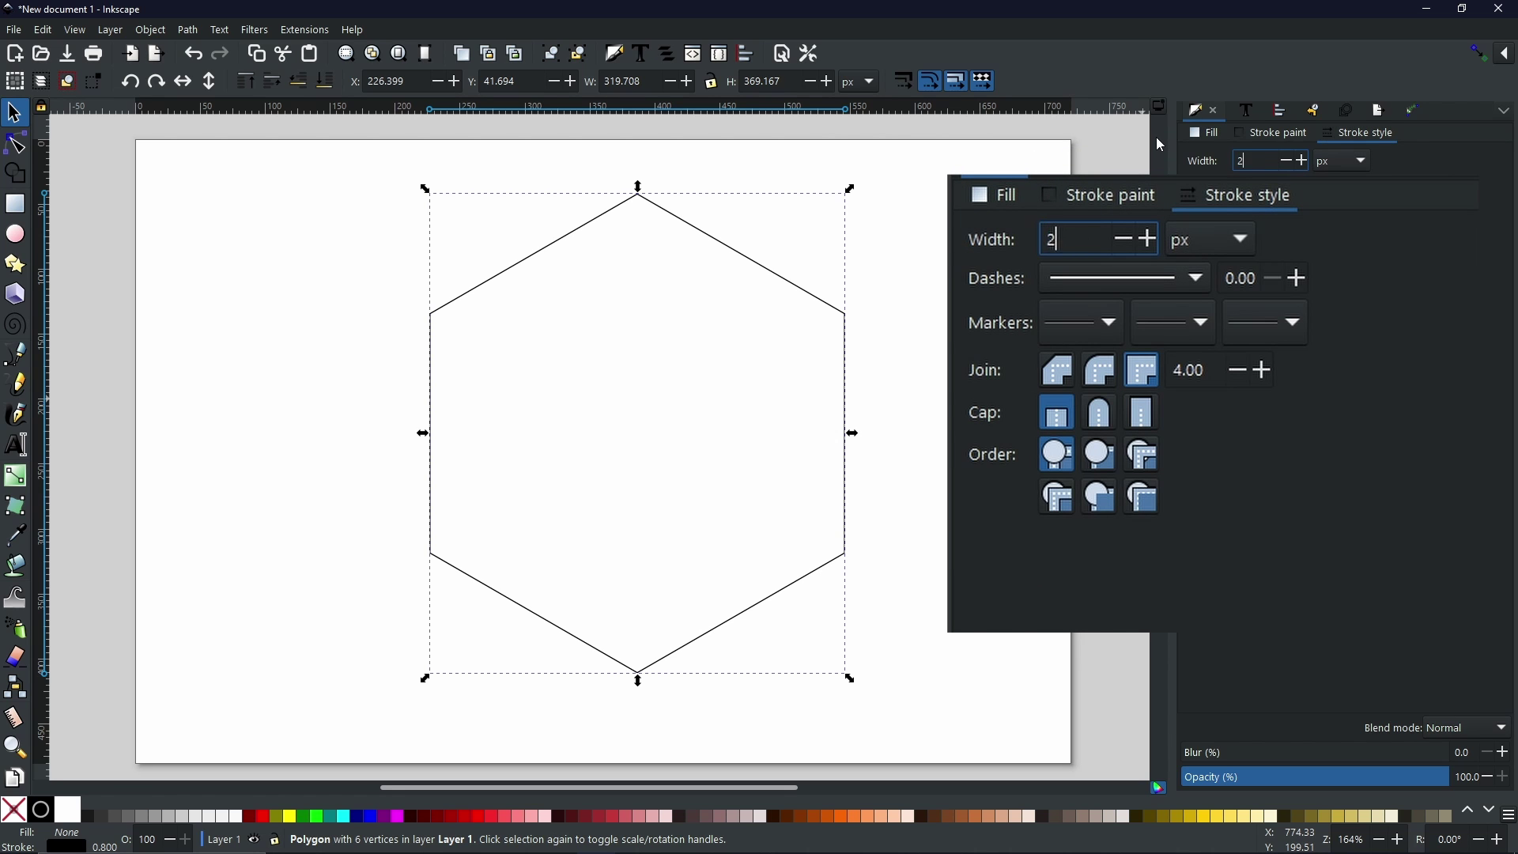
key("Return")
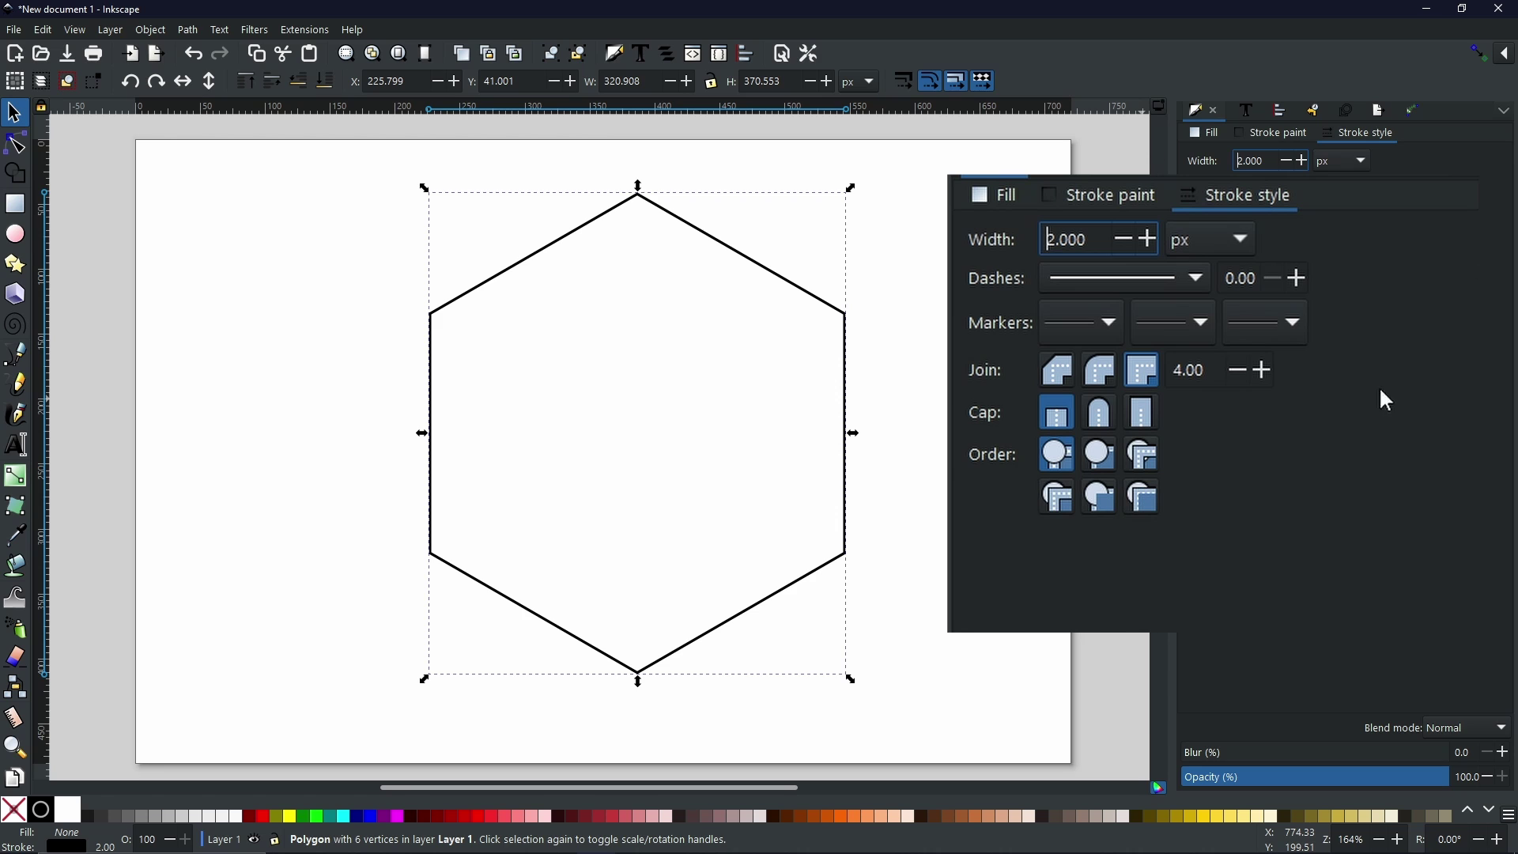
- Apply a linear gradient to the hexagon's stroke and make its end stop fully opaque bright blue
left_click(1291, 139)
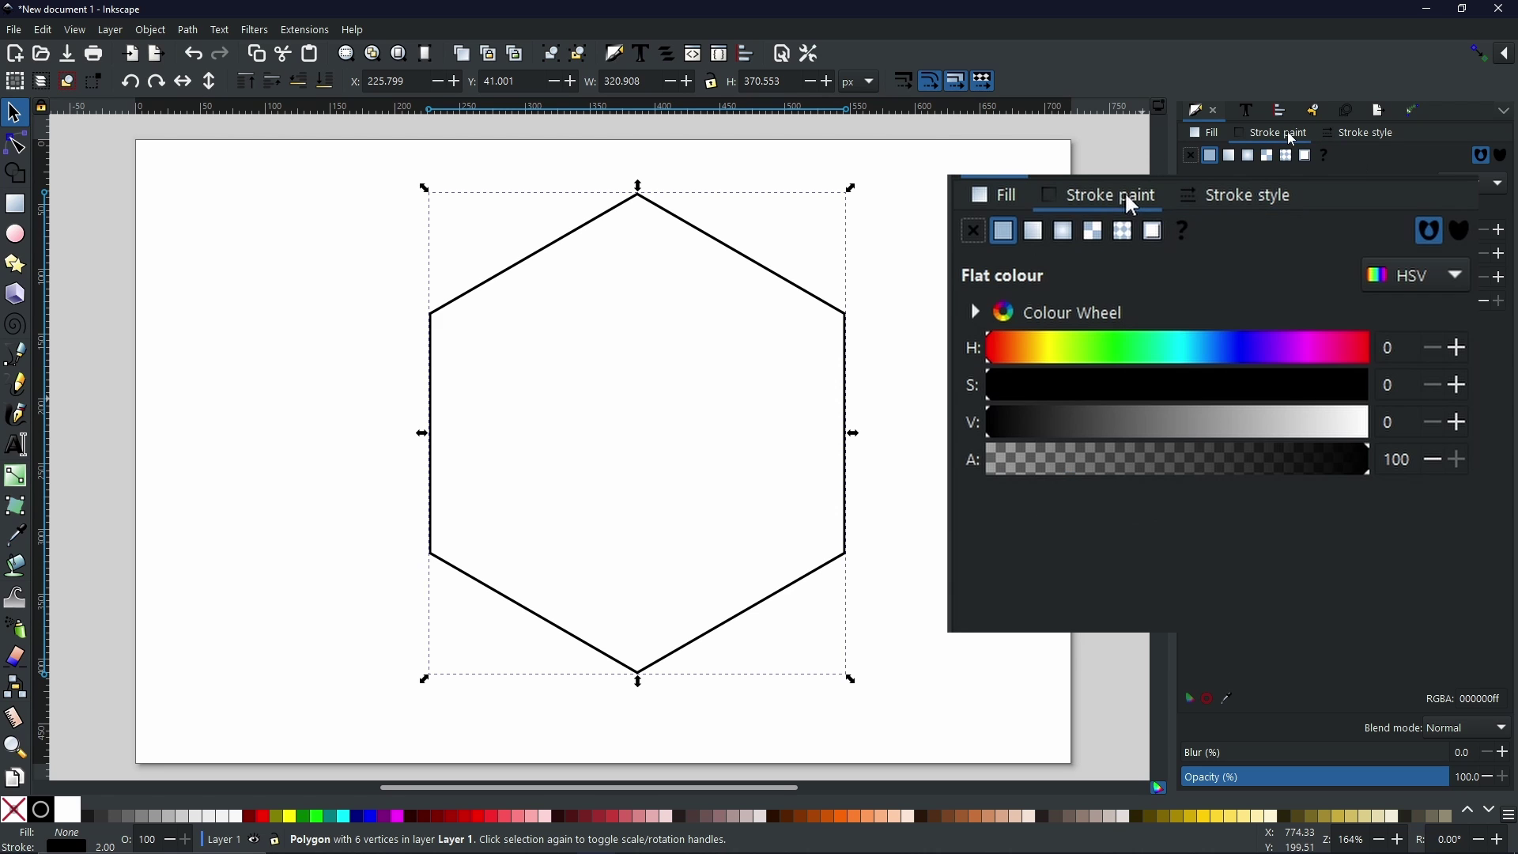
left_click(1234, 159)
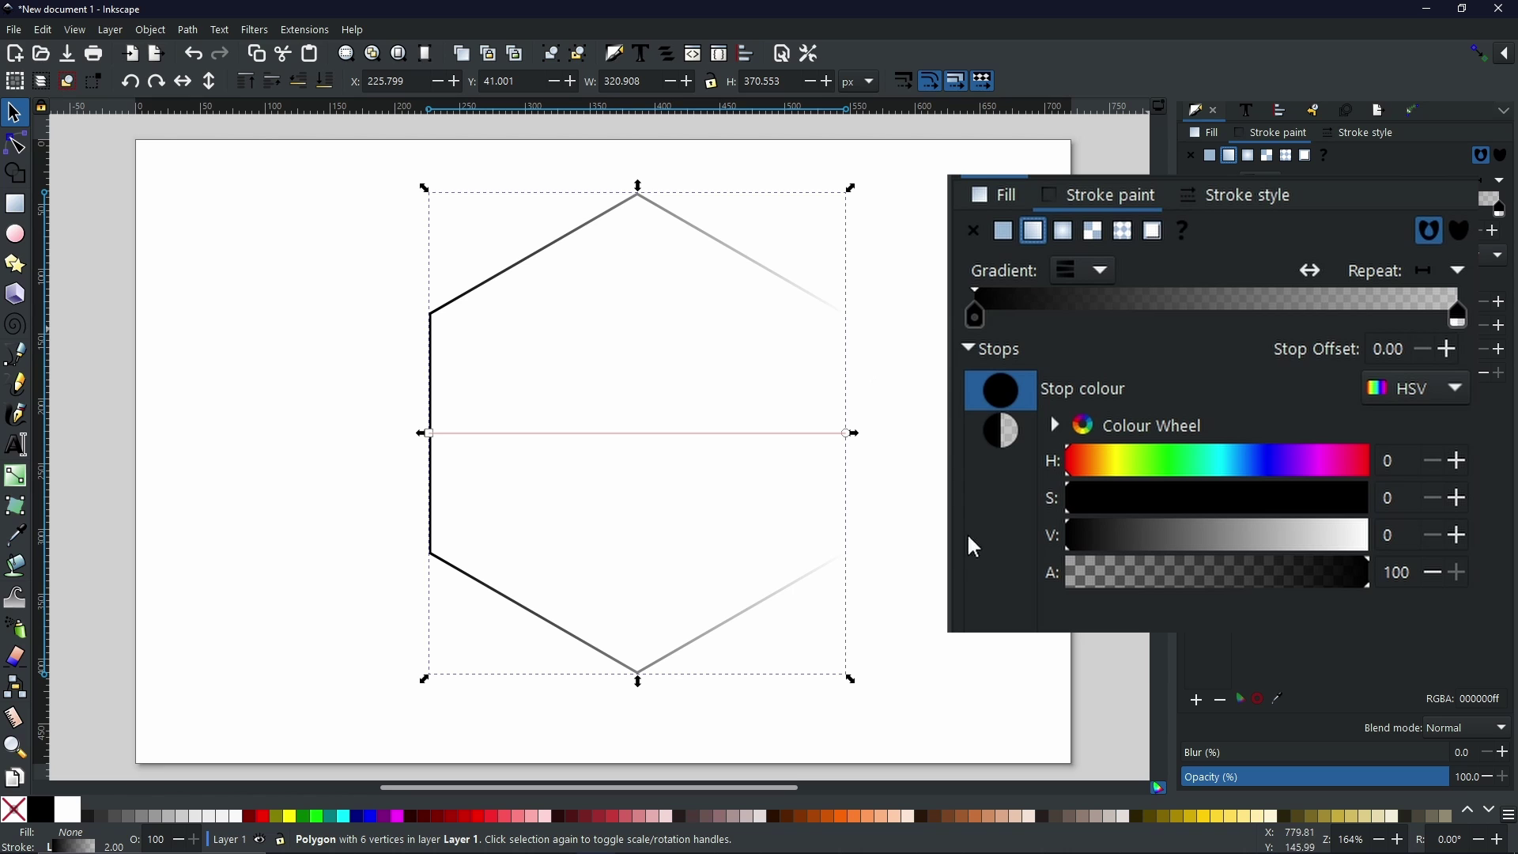
left_click(1001, 432)
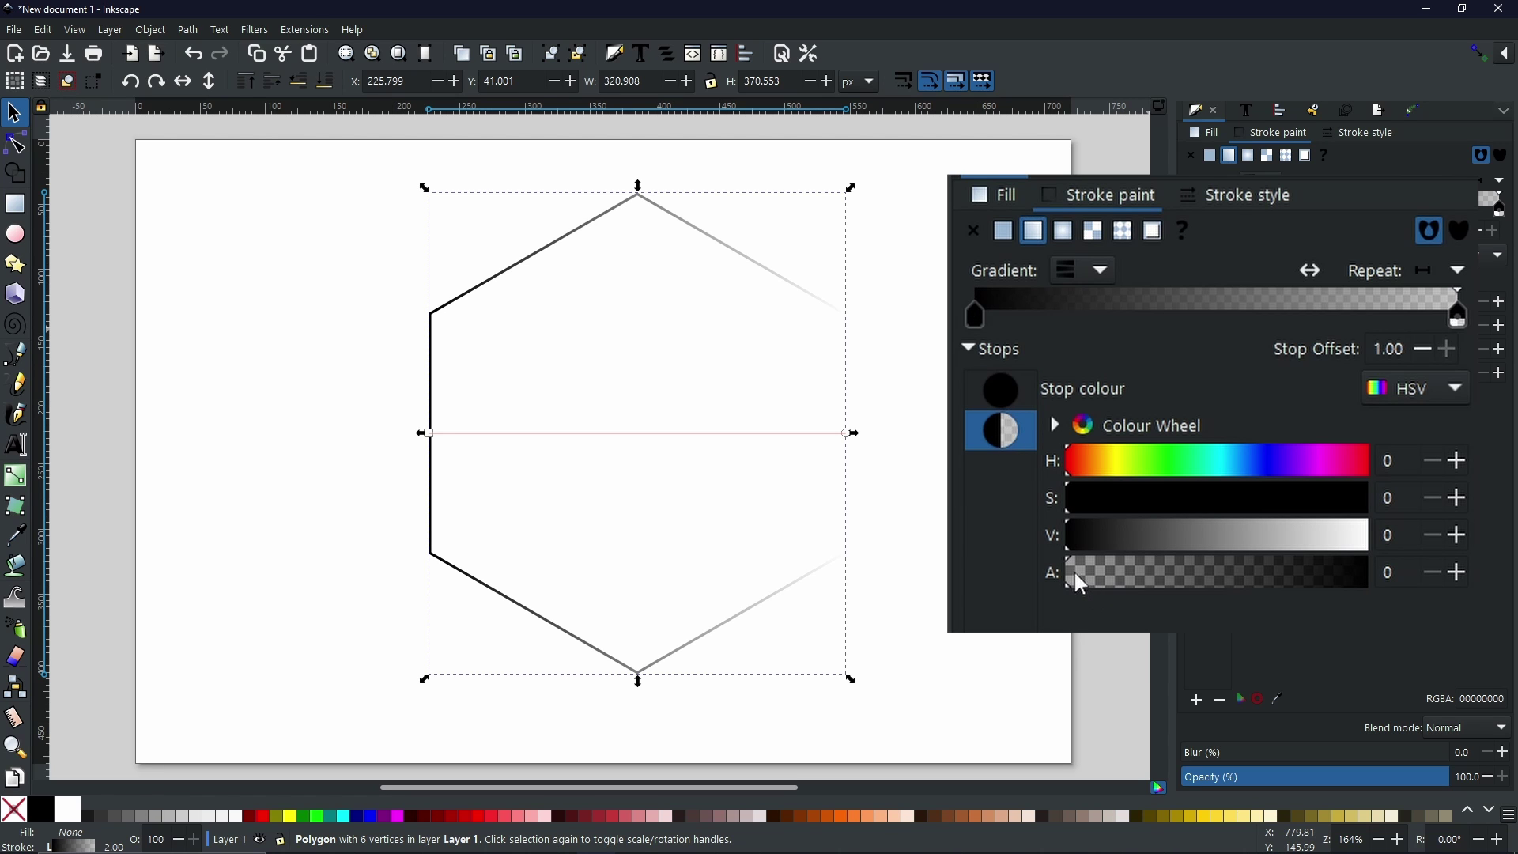
left_click_drag(1075, 576, 1376, 577)
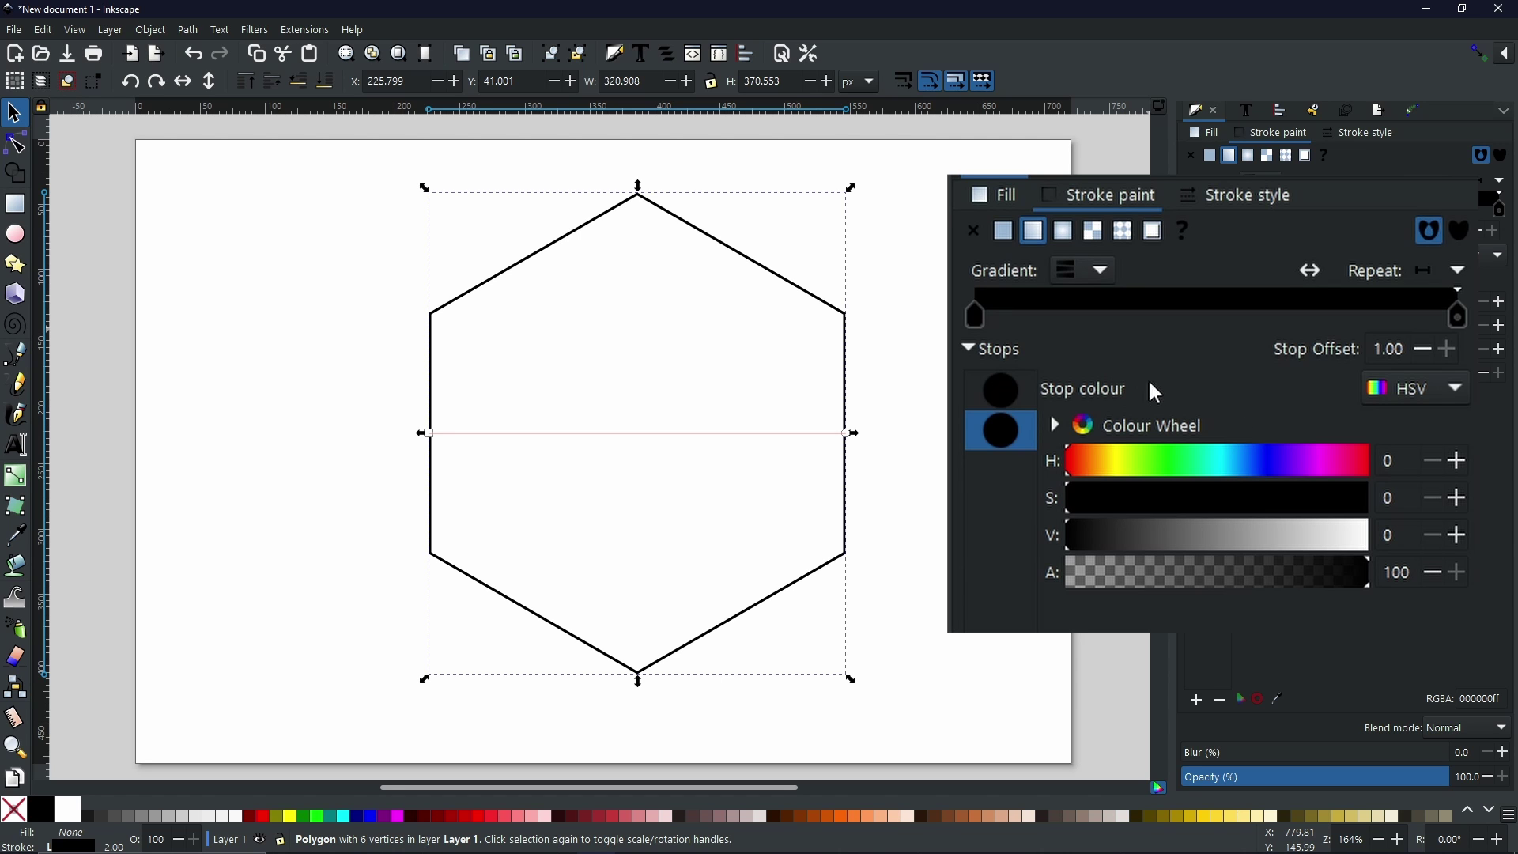
left_click(1246, 466)
left_click(1253, 498)
mouse_move(1262, 506)
left_mouse_down()
mouse_move(1355, 498)
mouse_move(1333, 536)
mouse_move(1382, 545)
left_mouse_up()
- Recolour the gradient's start stop cyan with hue 186, saturation 98 and value 100, and darken the blue end stop to value 60
left_click(1001, 391)
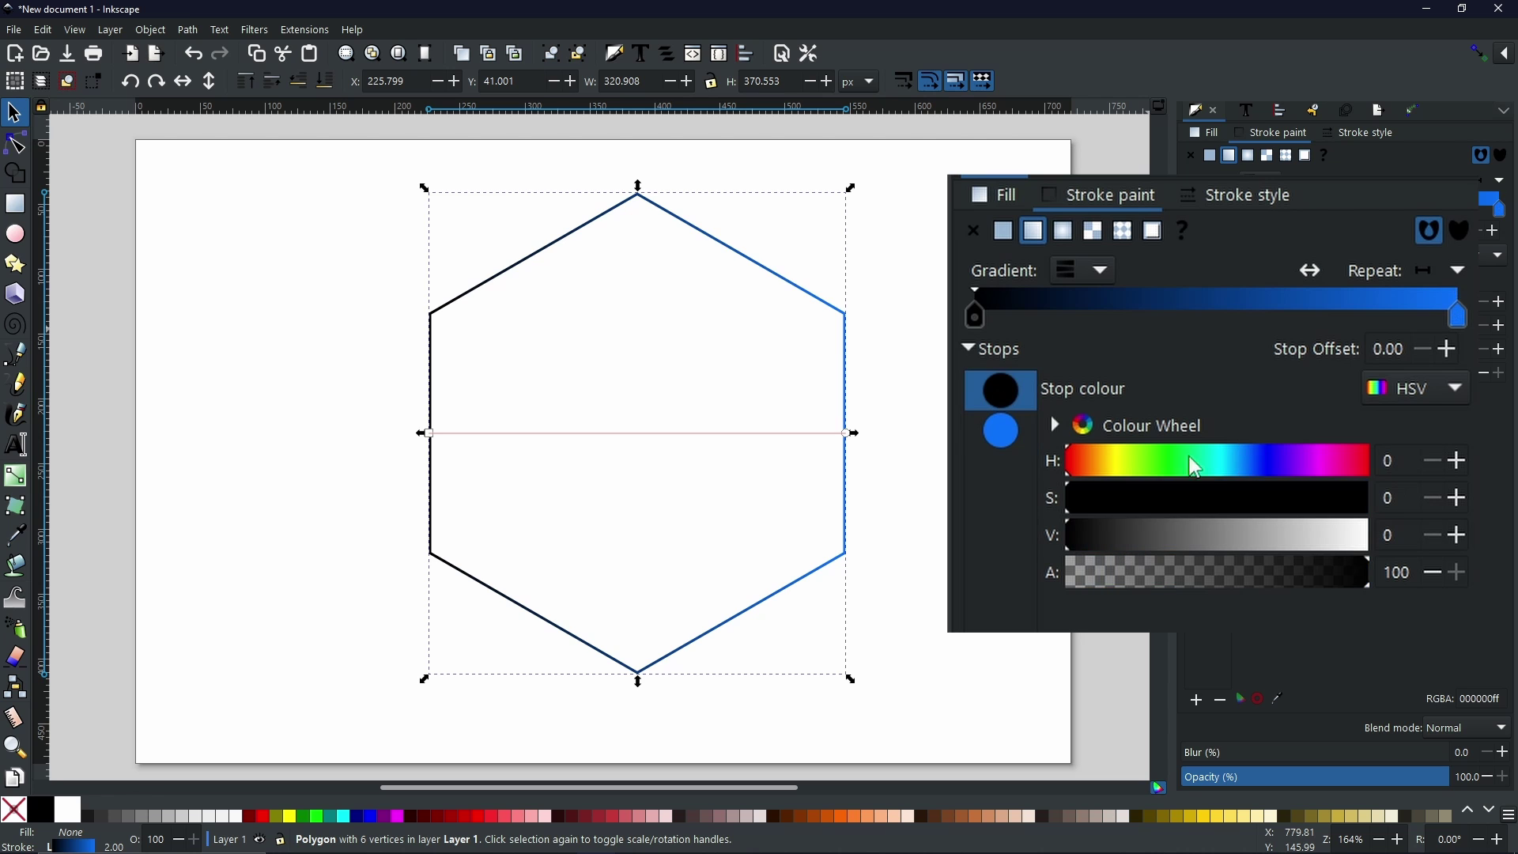
left_click_drag(1222, 474, 1368, 500)
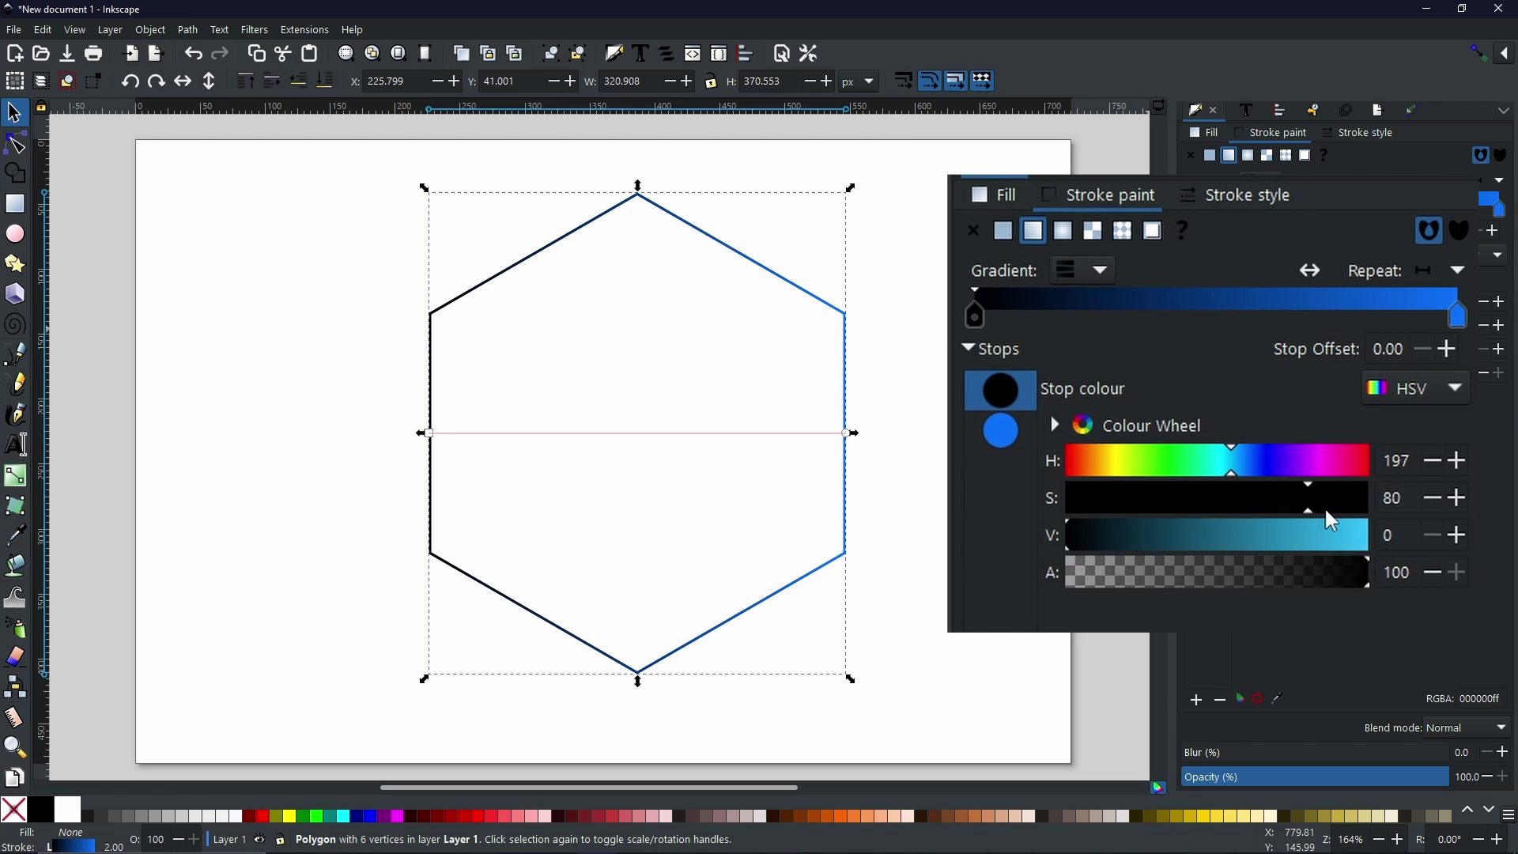
left_click_drag(1402, 344, 1440, 349)
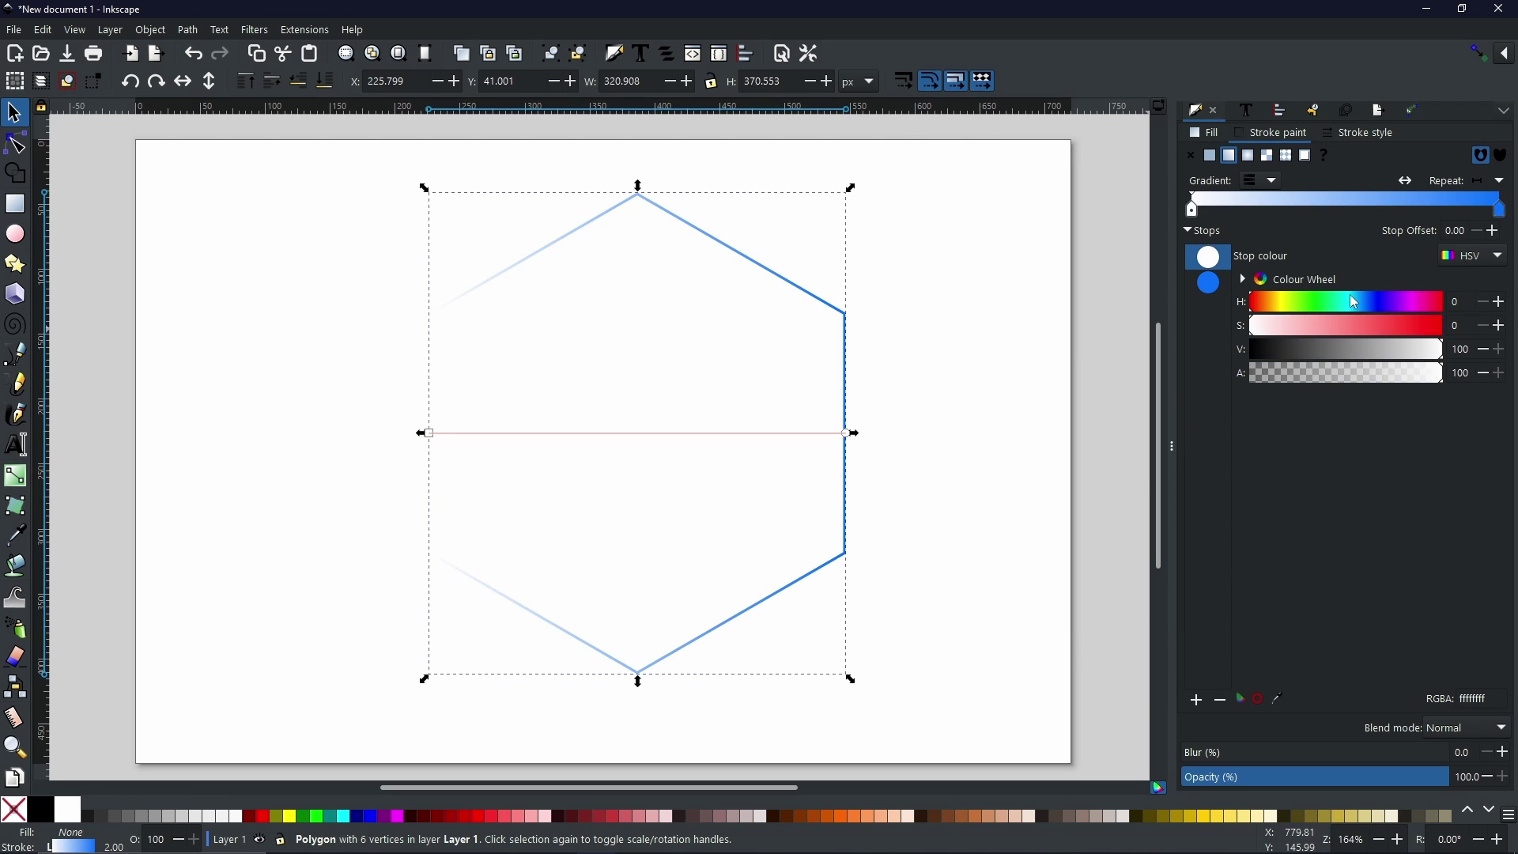
left_click_drag(1354, 302, 1349, 300)
left_click_drag(1344, 326, 1252, 325)
mouse_move(1394, 328)
left_mouse_down()
mouse_move(1441, 327)
mouse_move(1365, 348)
left_mouse_up()
left_click(1208, 283)
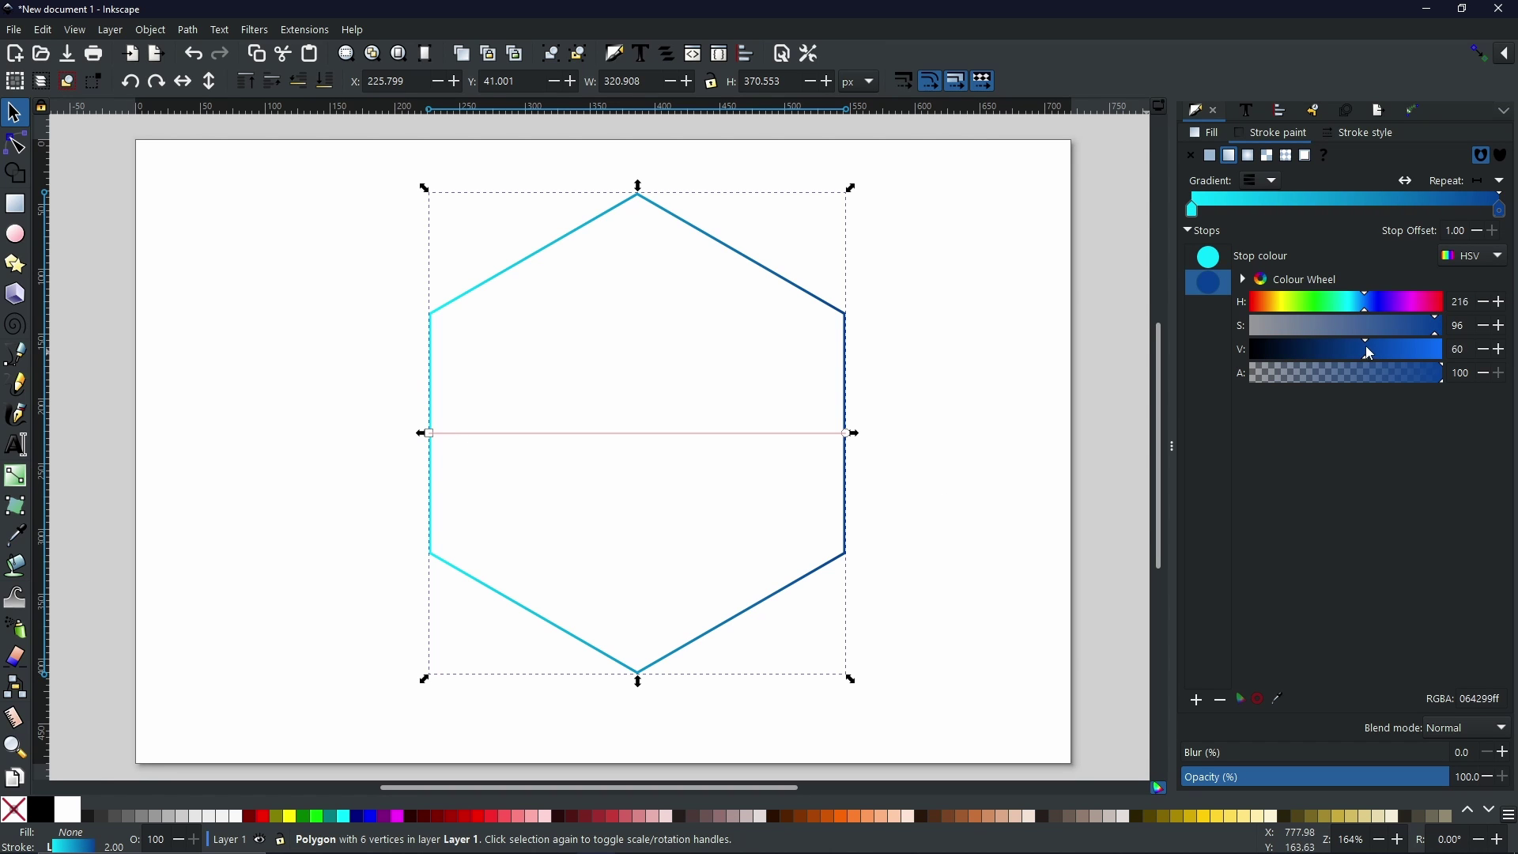
- Try moving the cyan gradient stop inward to offset 0.43, then return it to offset 0
left_click(1209, 257)
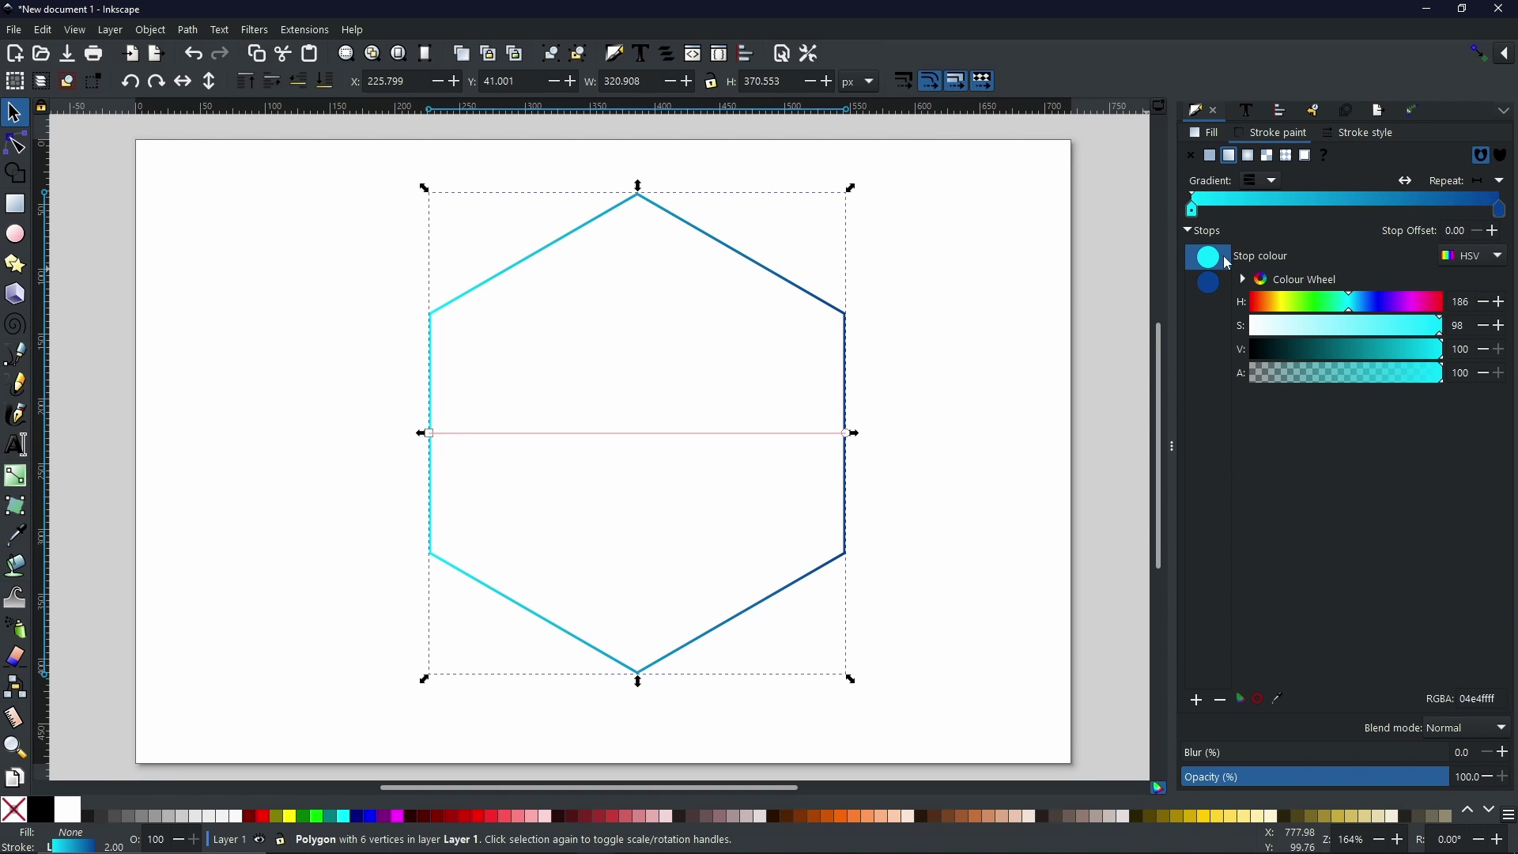
left_click_drag(1193, 211, 1328, 212)
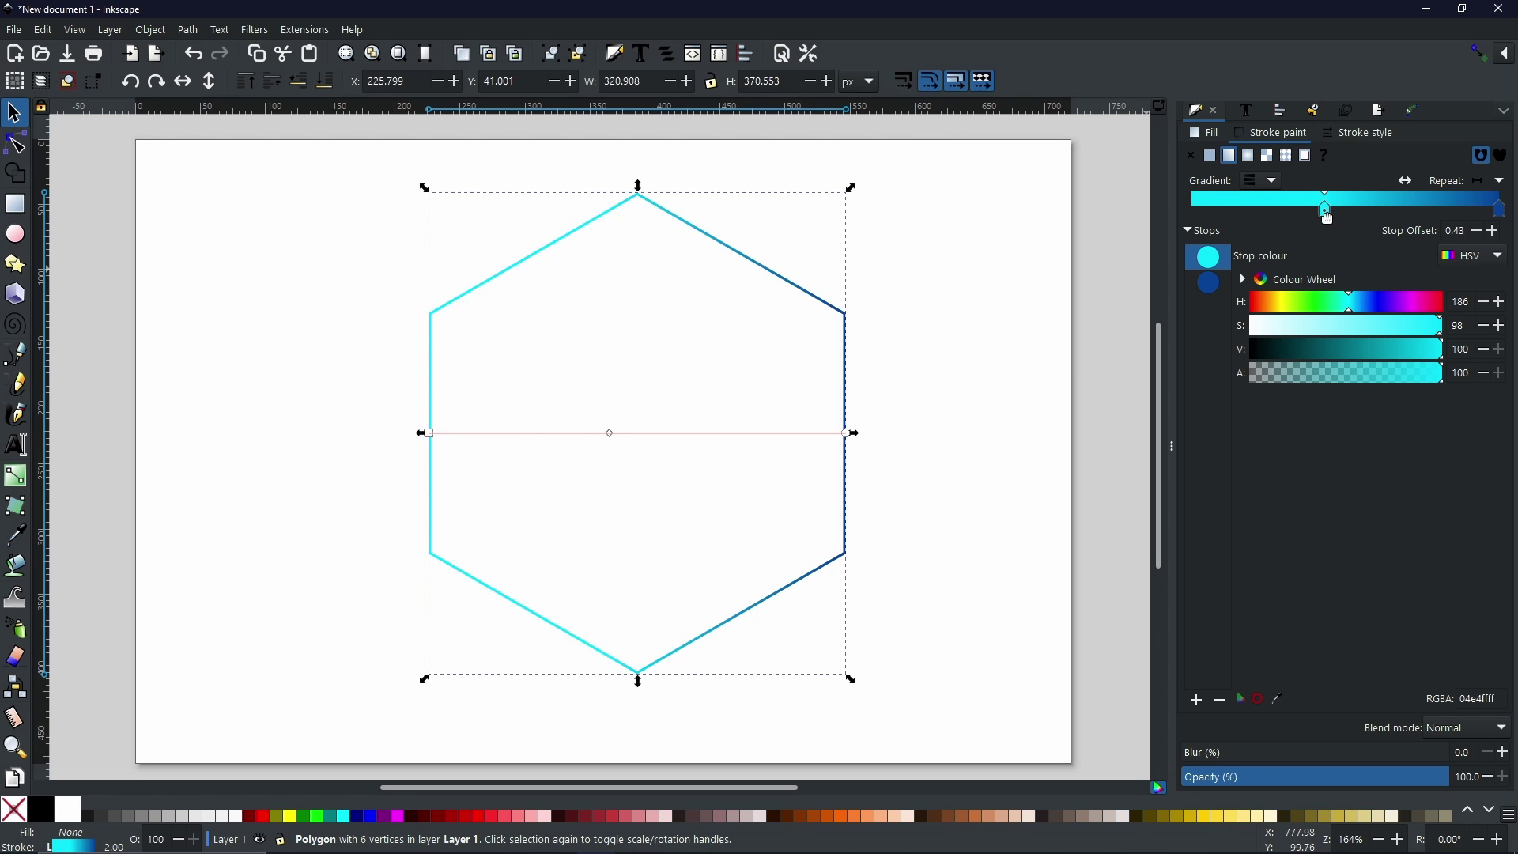
mouse_move(1500, 210)
left_mouse_down()
mouse_move(1366, 200)
mouse_move(1500, 206)
left_mouse_up()
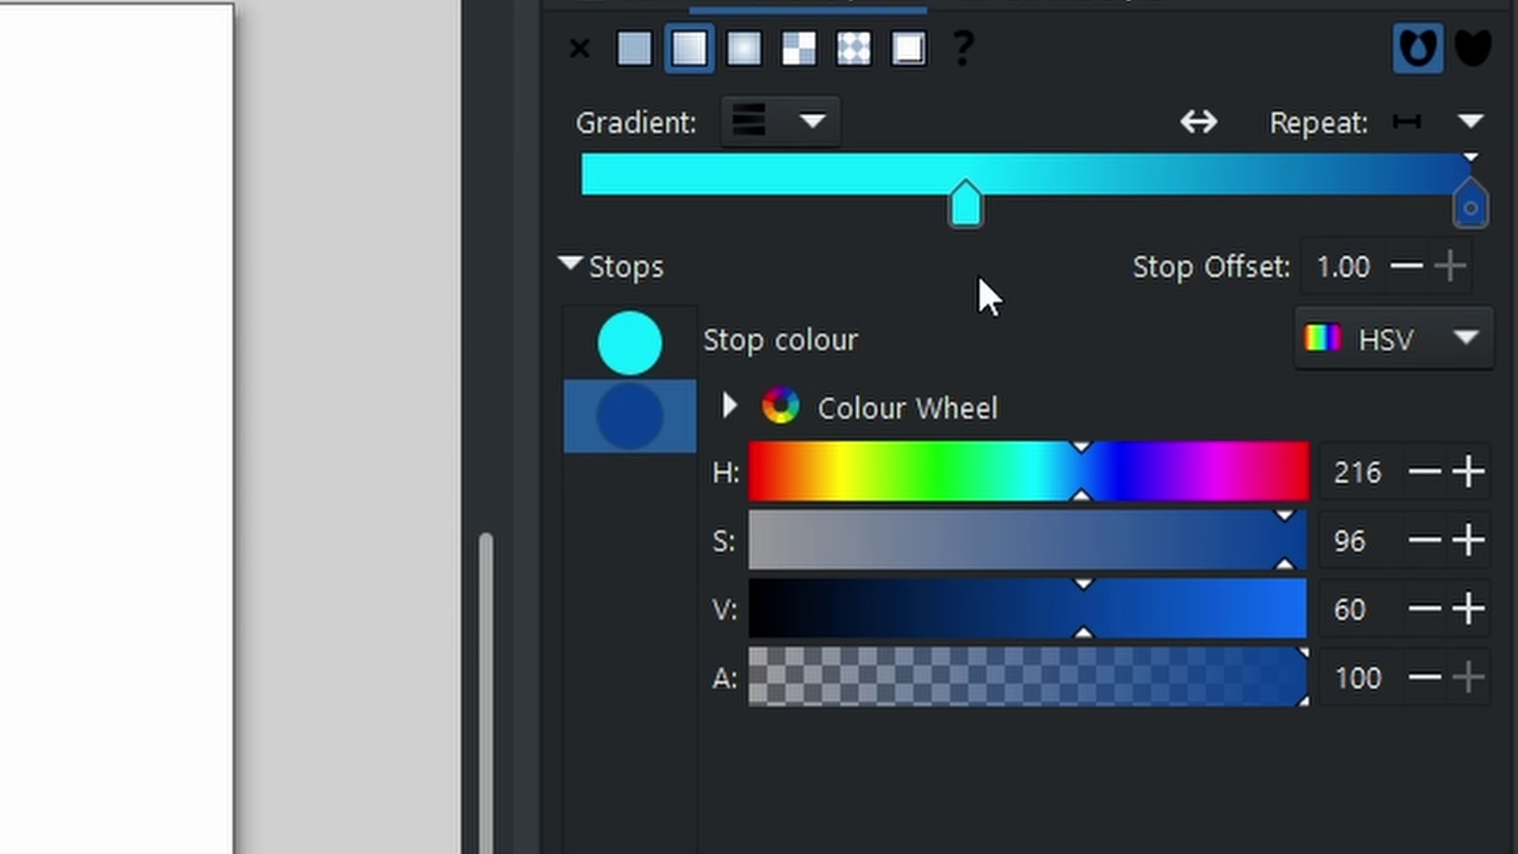
left_click_drag(965, 204, 589, 192)
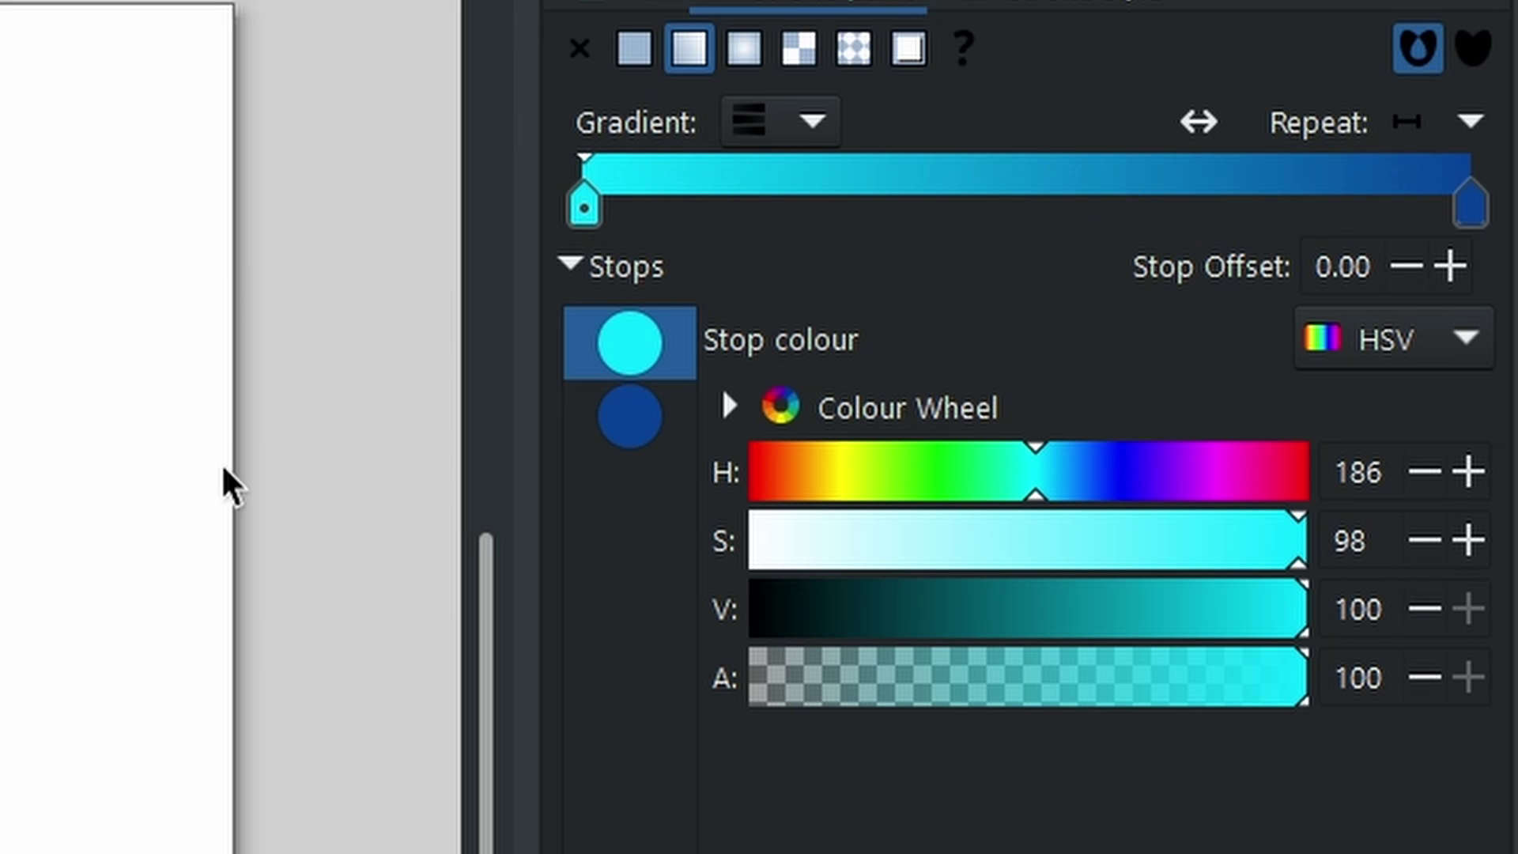
- Tighten the gradient transition by moving the cyan stop to offset 0.44 and the dark blue stop to offset 0.56
left_click_drag(576, 210, 962, 253)
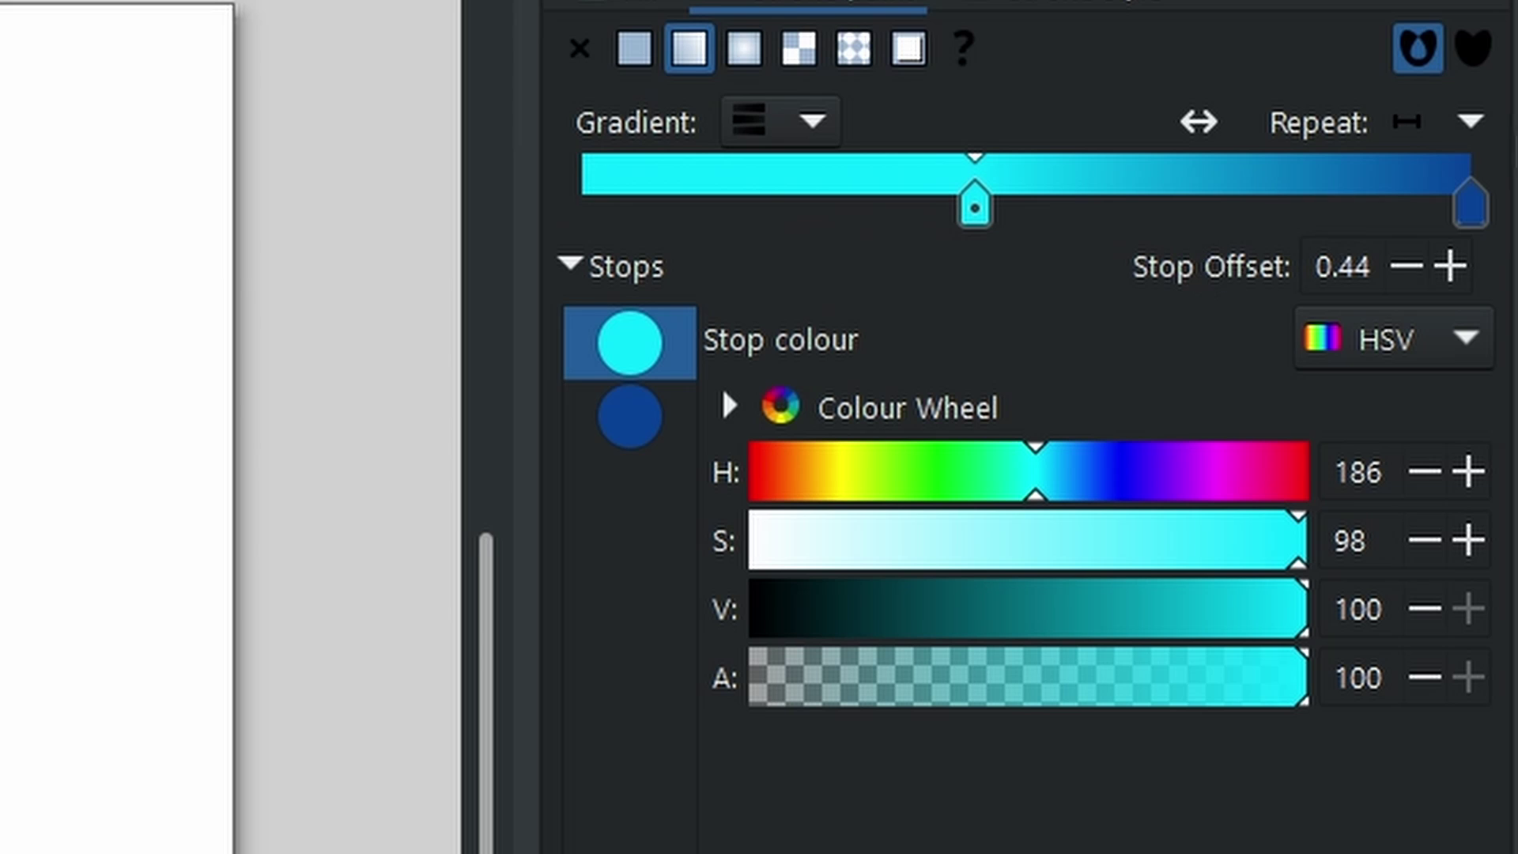
left_click(1440, 207)
left_click_drag(1440, 207, 1074, 217)
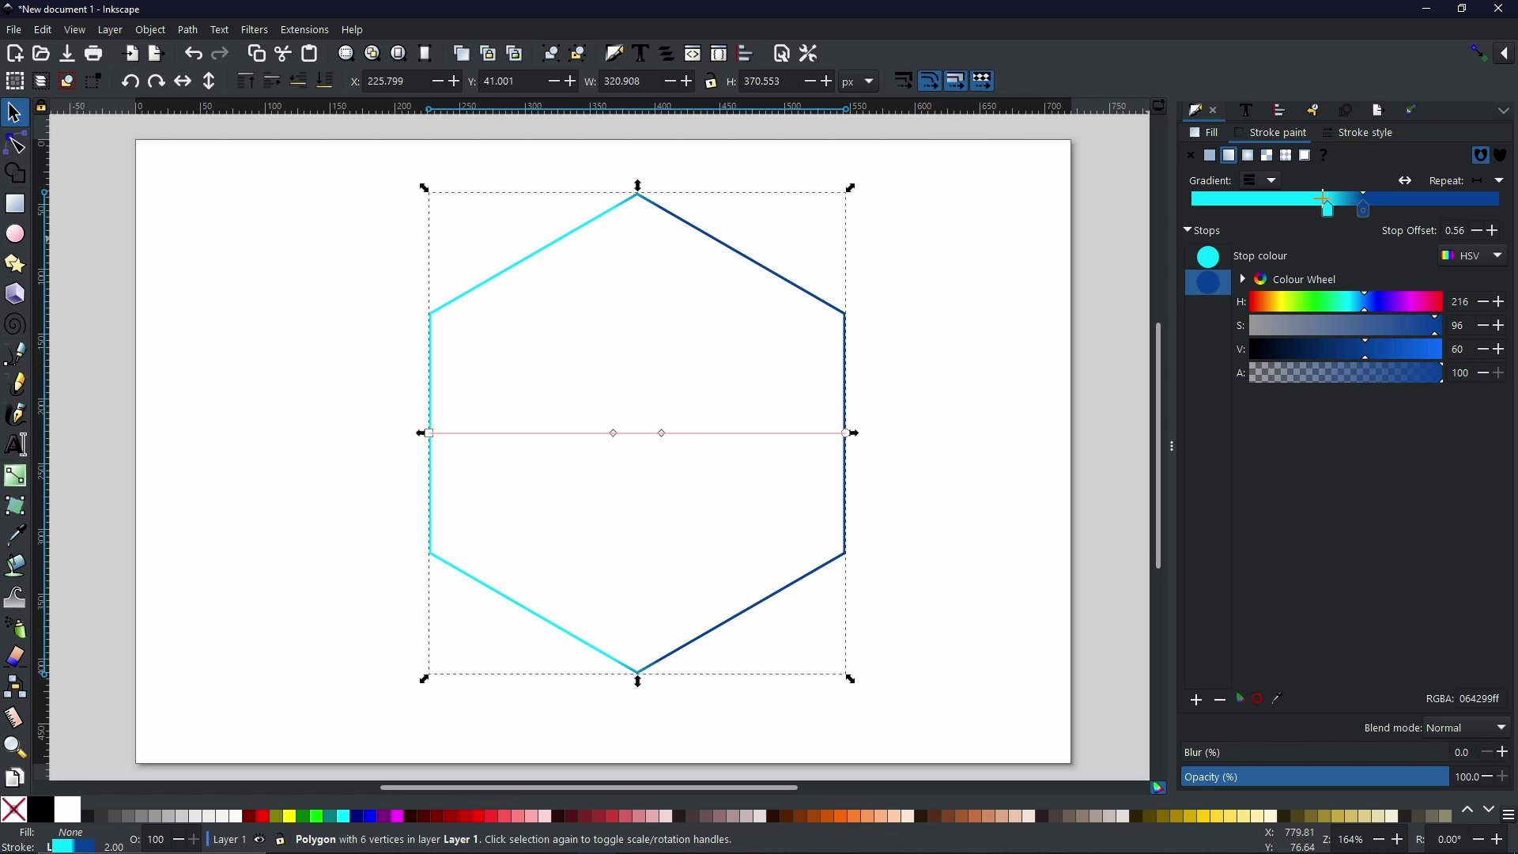
- Apply the Tiling path effect to the hexagon with 1 row and 20 columns
left_click(1406, 114)
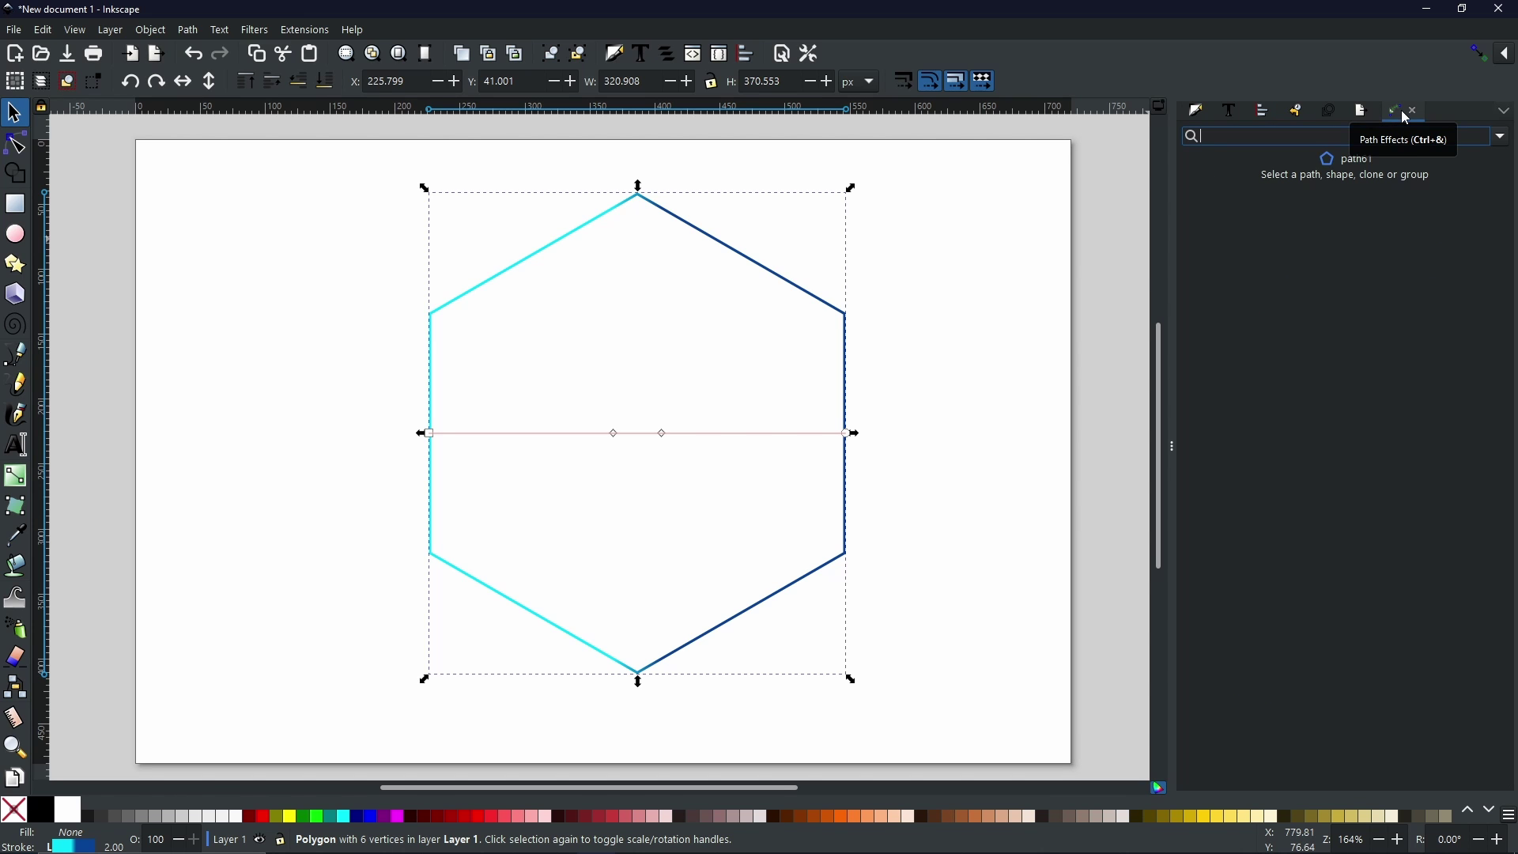
left_click(1502, 139)
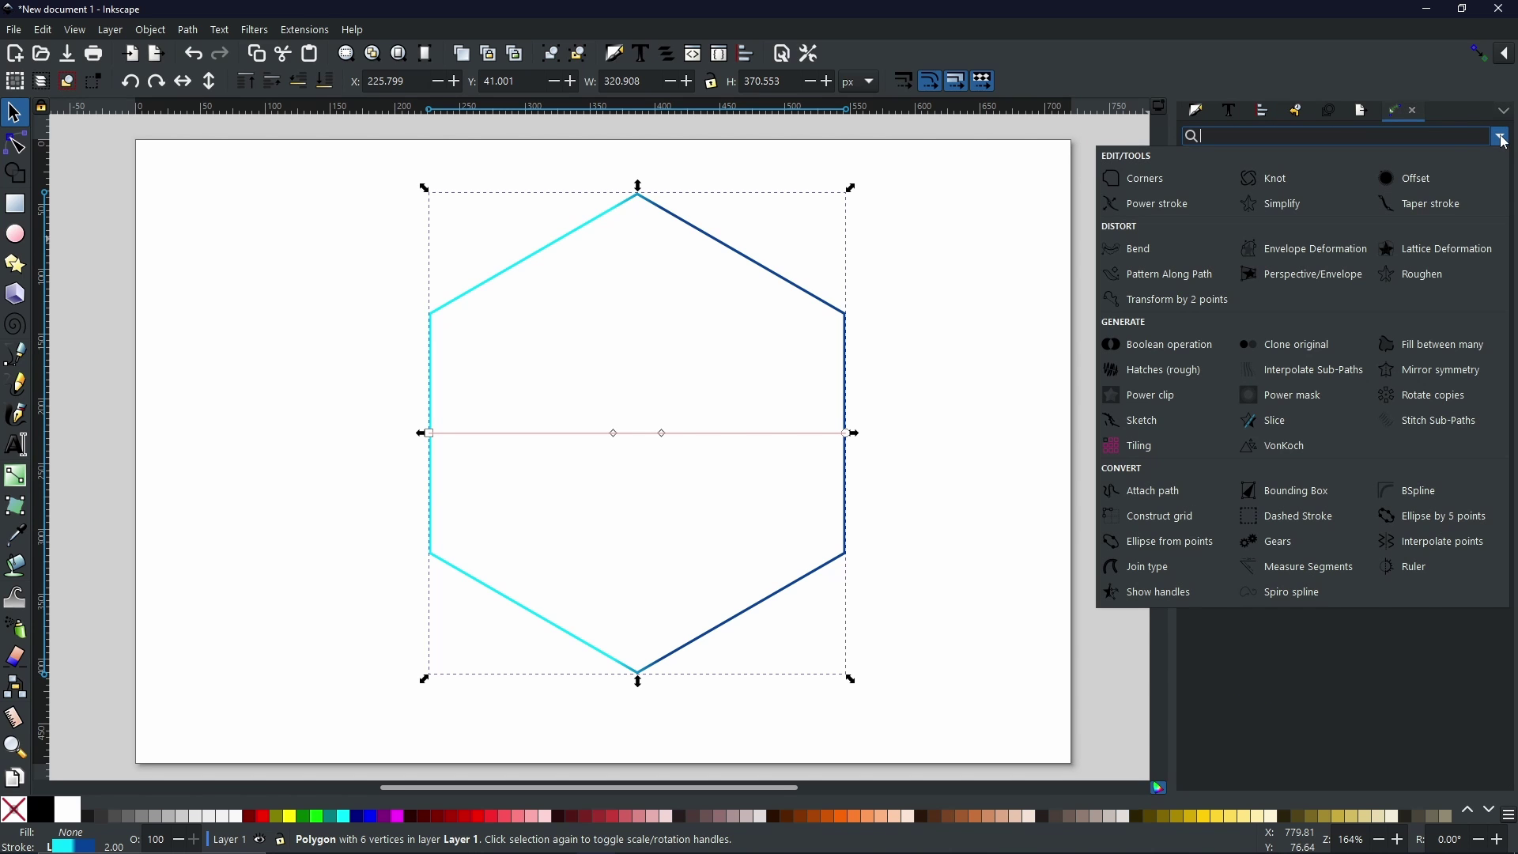
left_click(1159, 444)
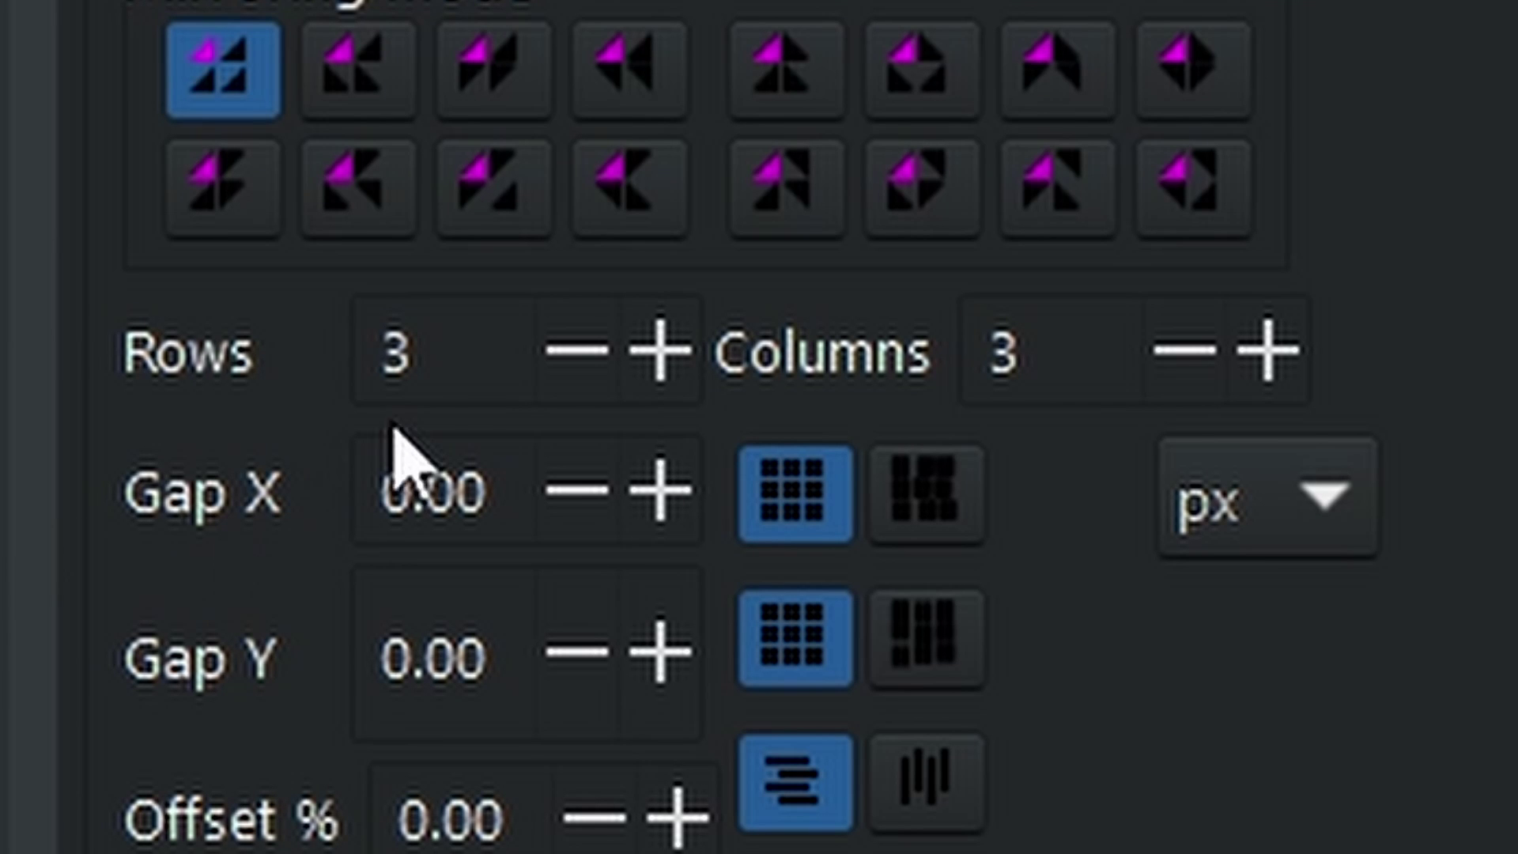
left_click_drag(474, 363, 244, 382)
type("1")
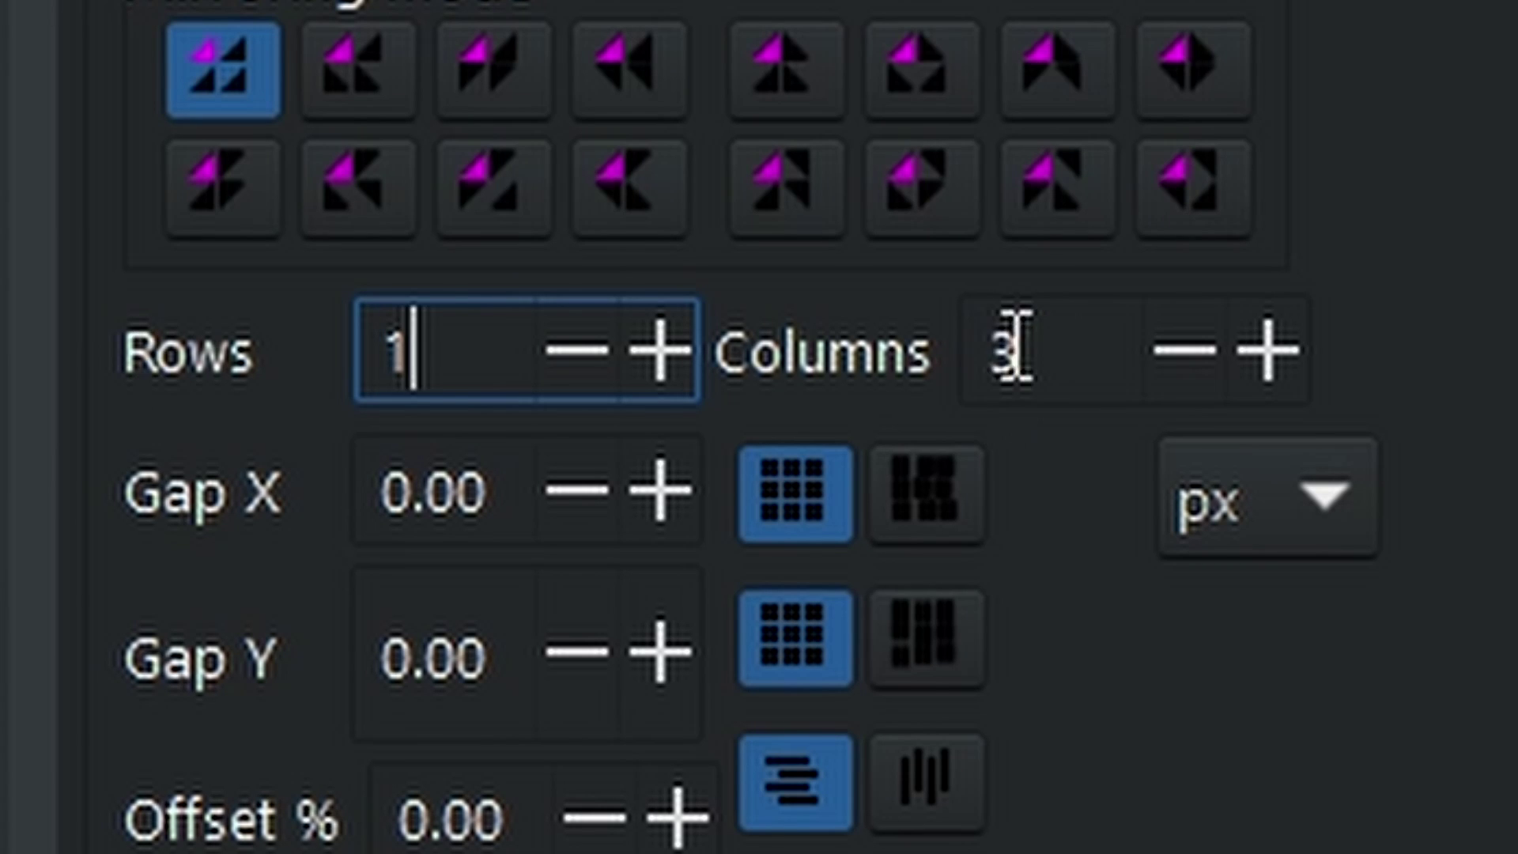
key("Tab")
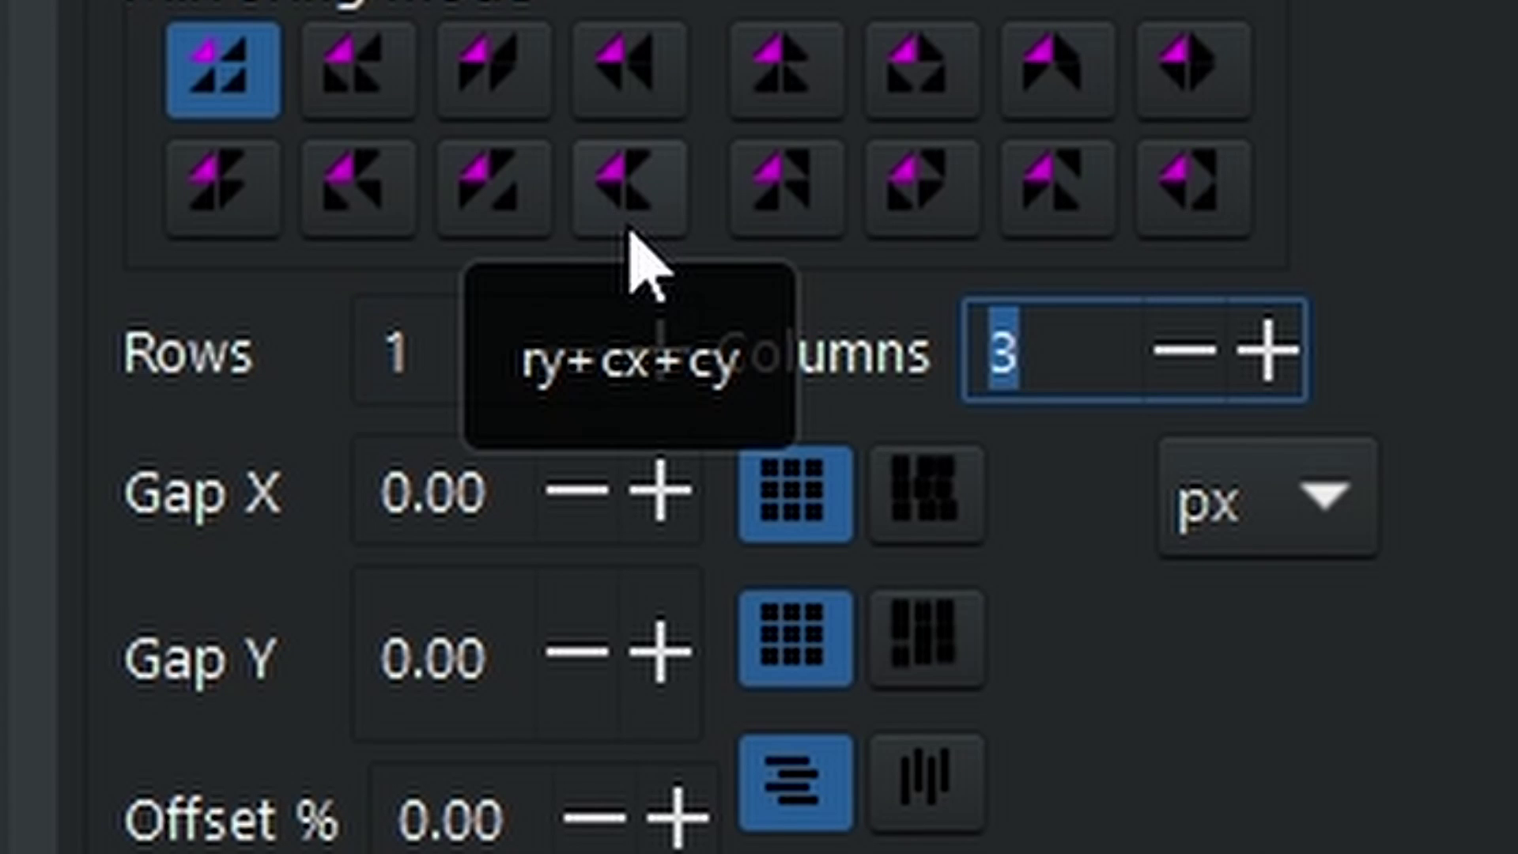
type("20")
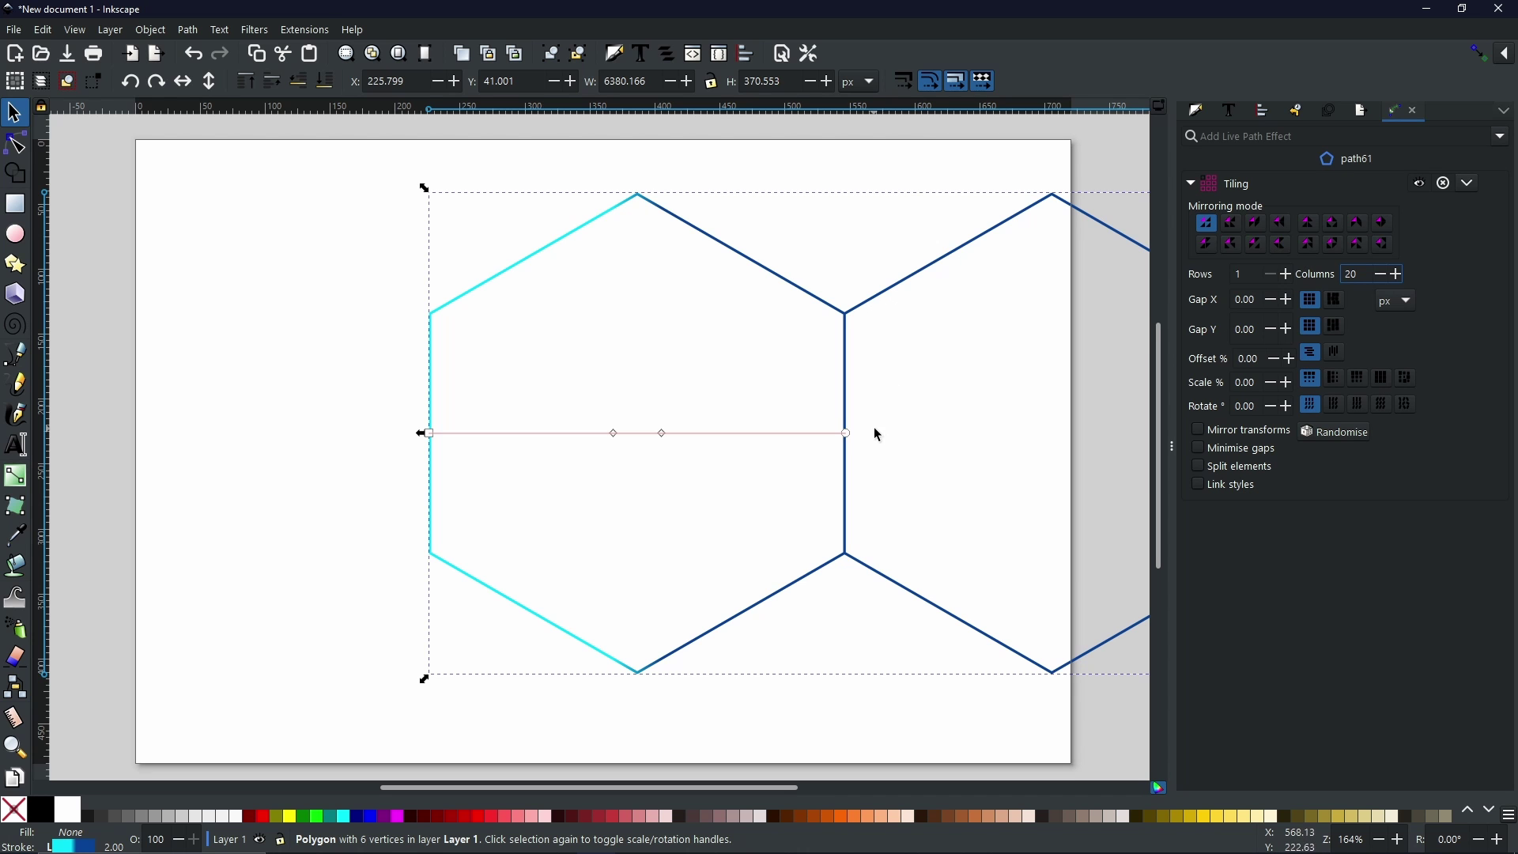
- Pull the Tiling effect's horizontal gap in with the on-canvas handle to stack the copies roughly over the original hexagon
scroll(899, 459, "down", 2)
scroll(899, 458, "down", 3)
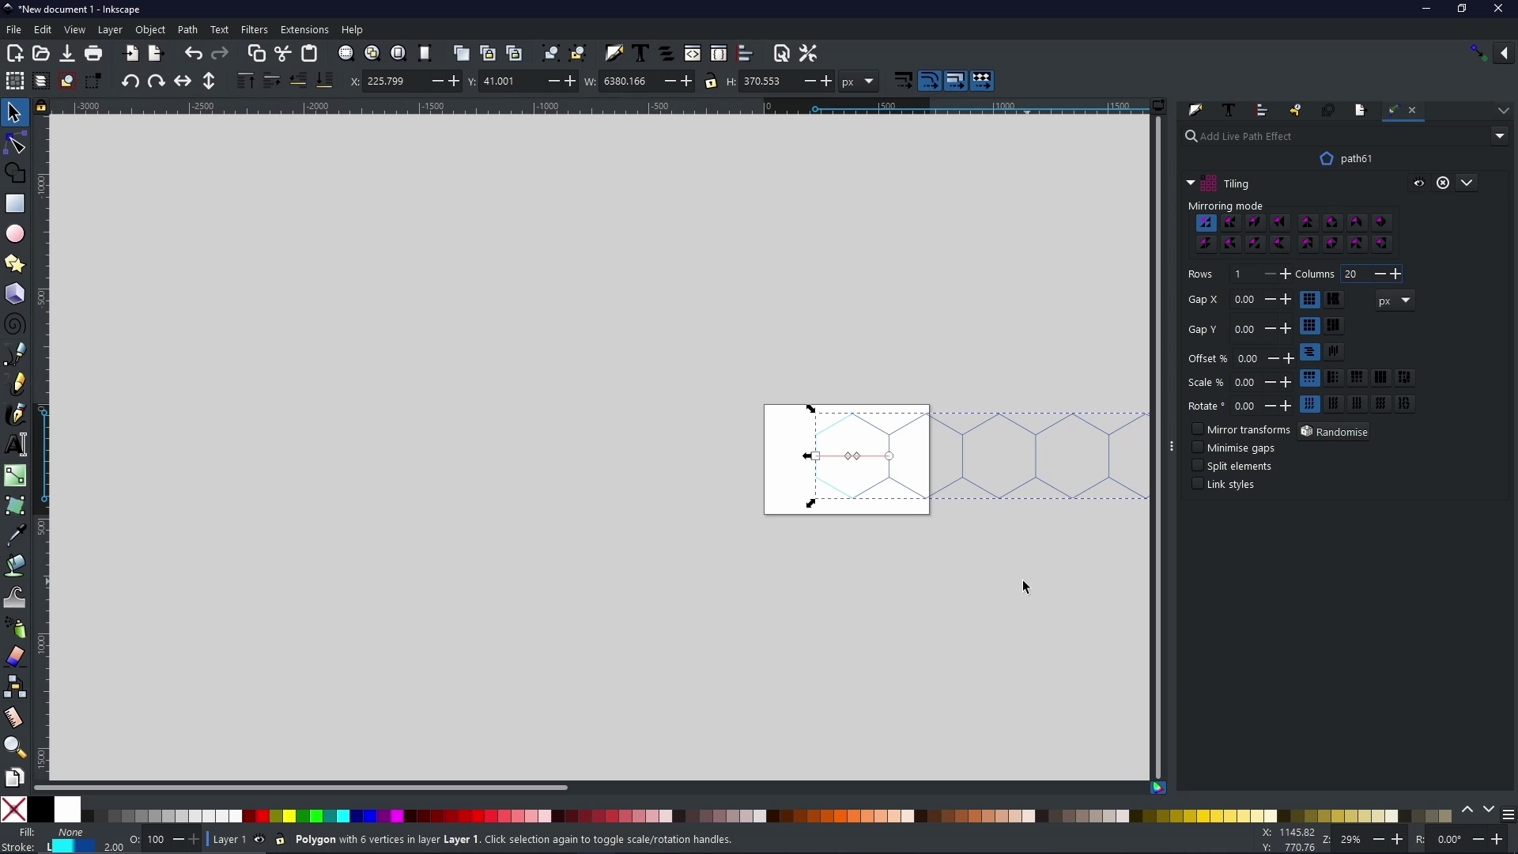
left_click_drag(1022, 582, 1002, 531)
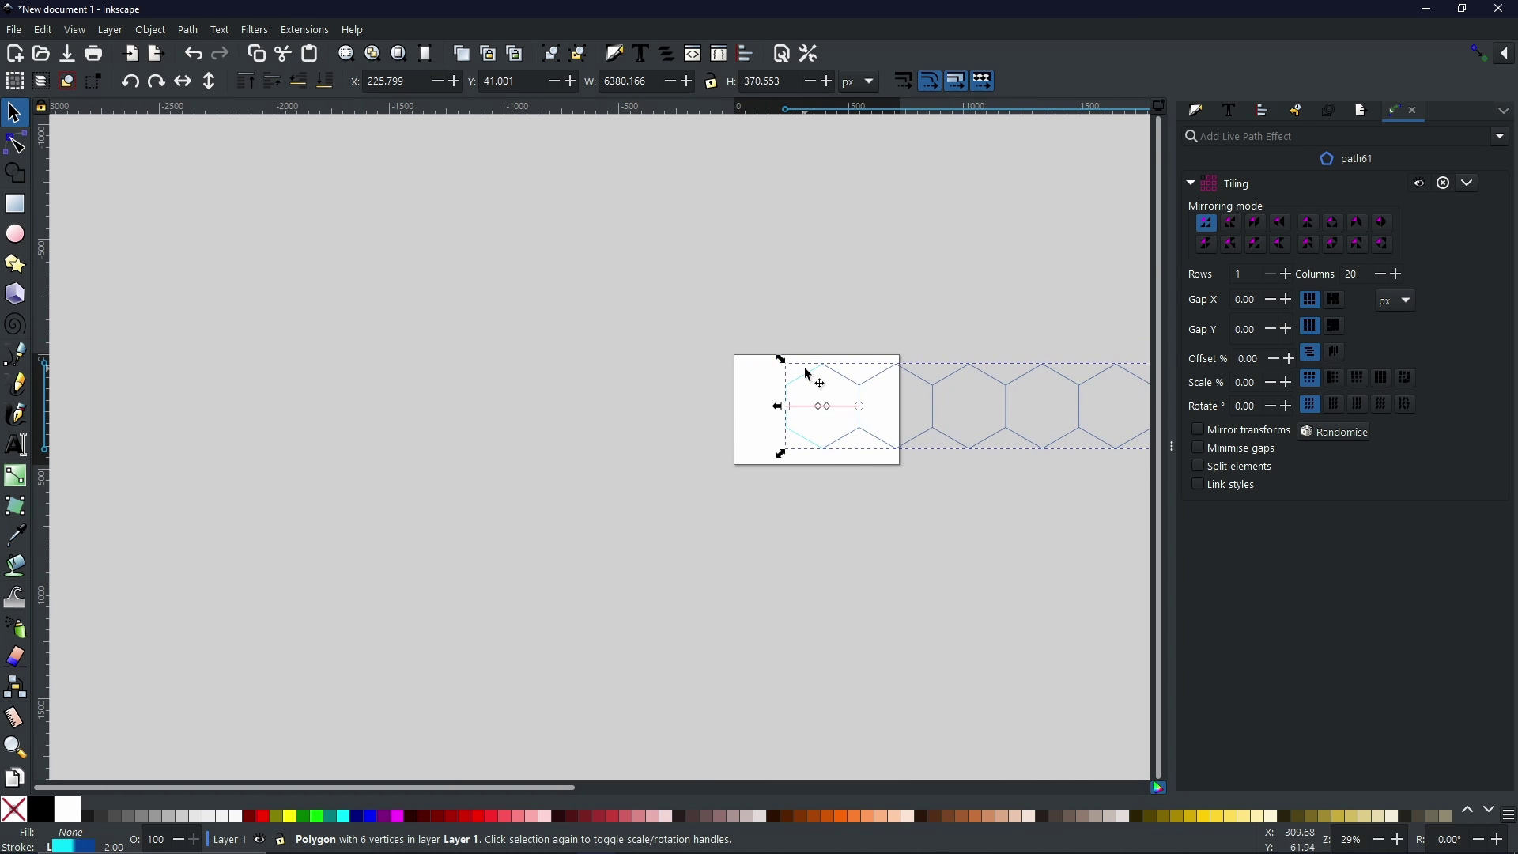
scroll(814, 371, "up", 5, "ctrl")
left_click_drag(1003, 449, 867, 339)
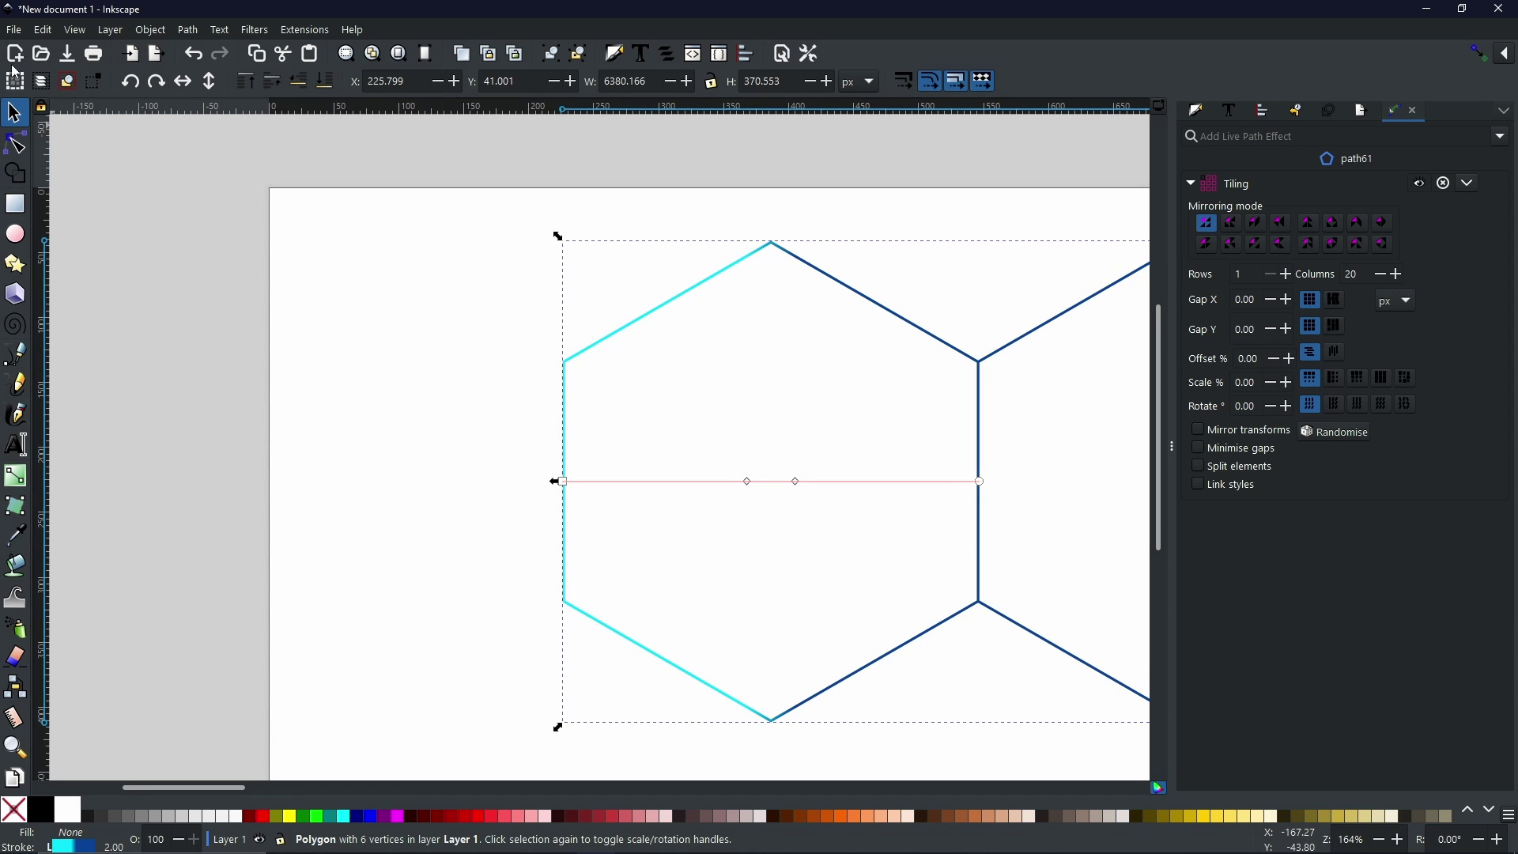
left_click(11, 150)
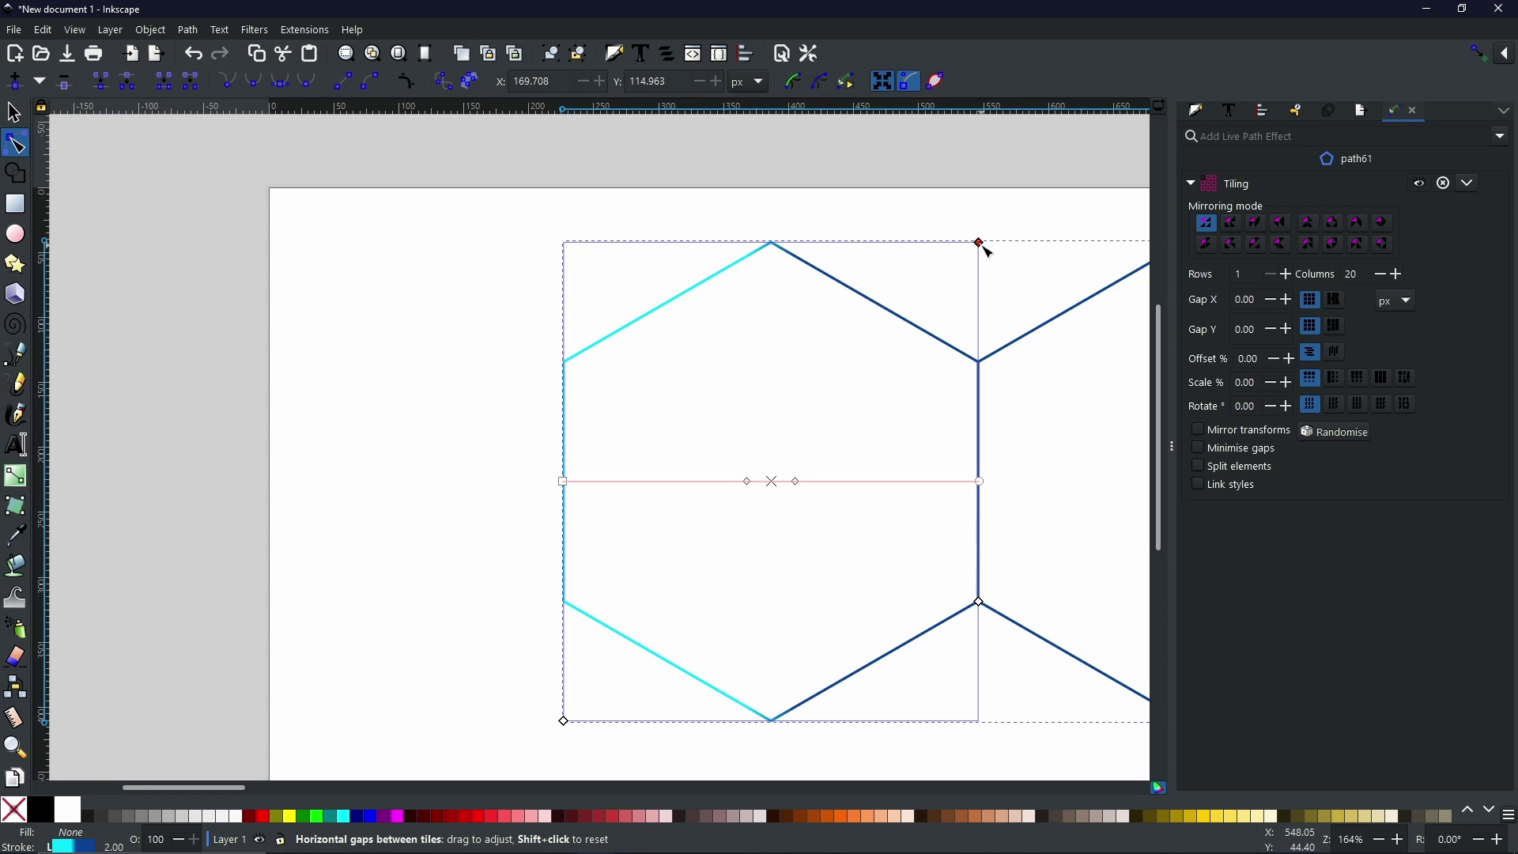
left_click_drag(983, 246, 780, 250)
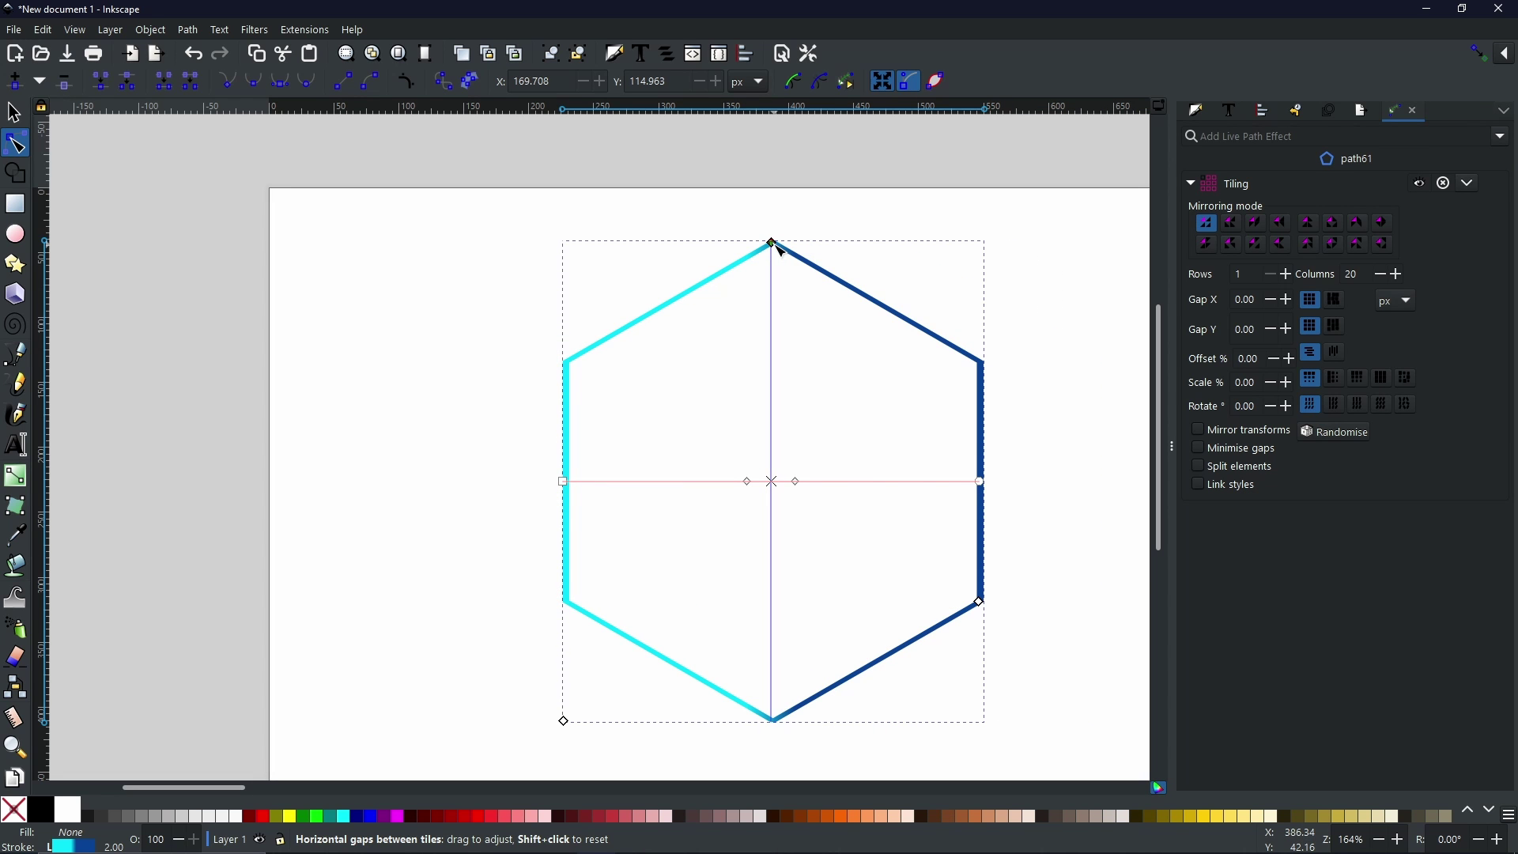
- Fine-tune the horizontal tile gap to about -318.9 px, aligning the copies at the hexagon's top vertex
scroll(777, 250, "up", 4)
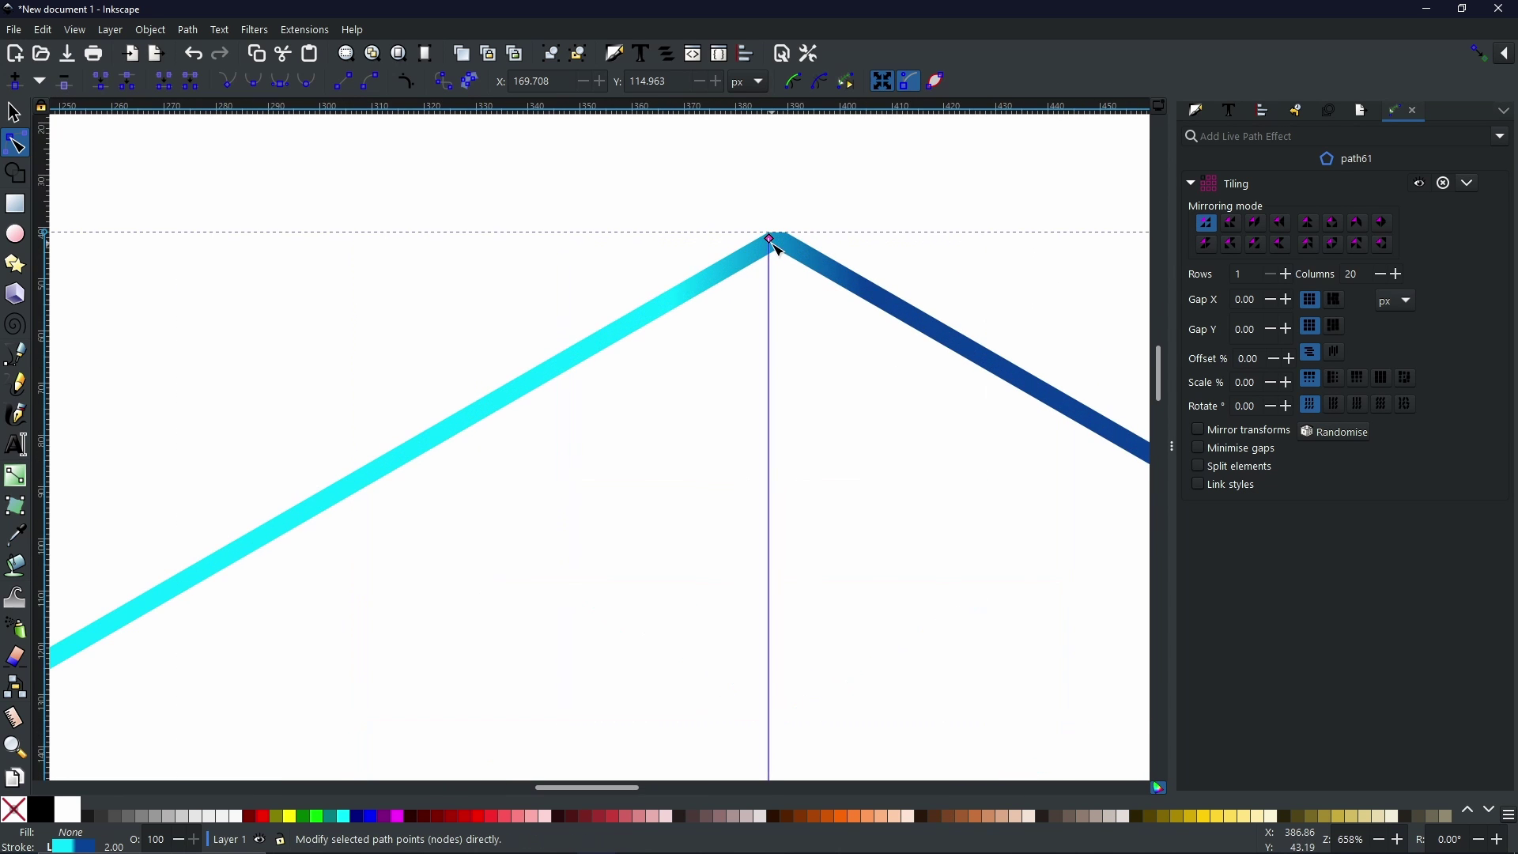
scroll(778, 249, "up", 6)
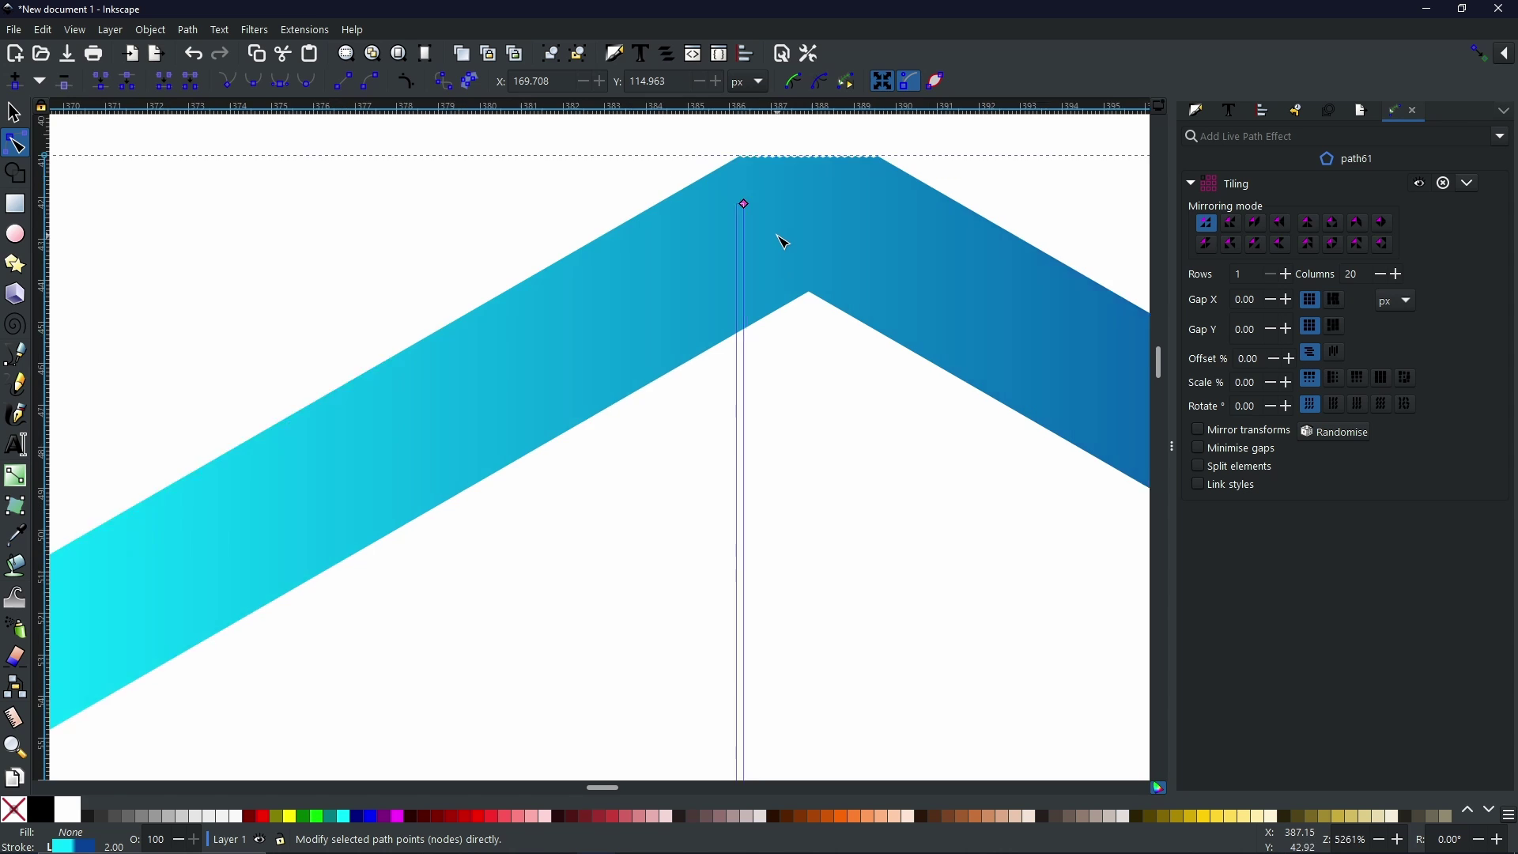
scroll(784, 242, "up", 1)
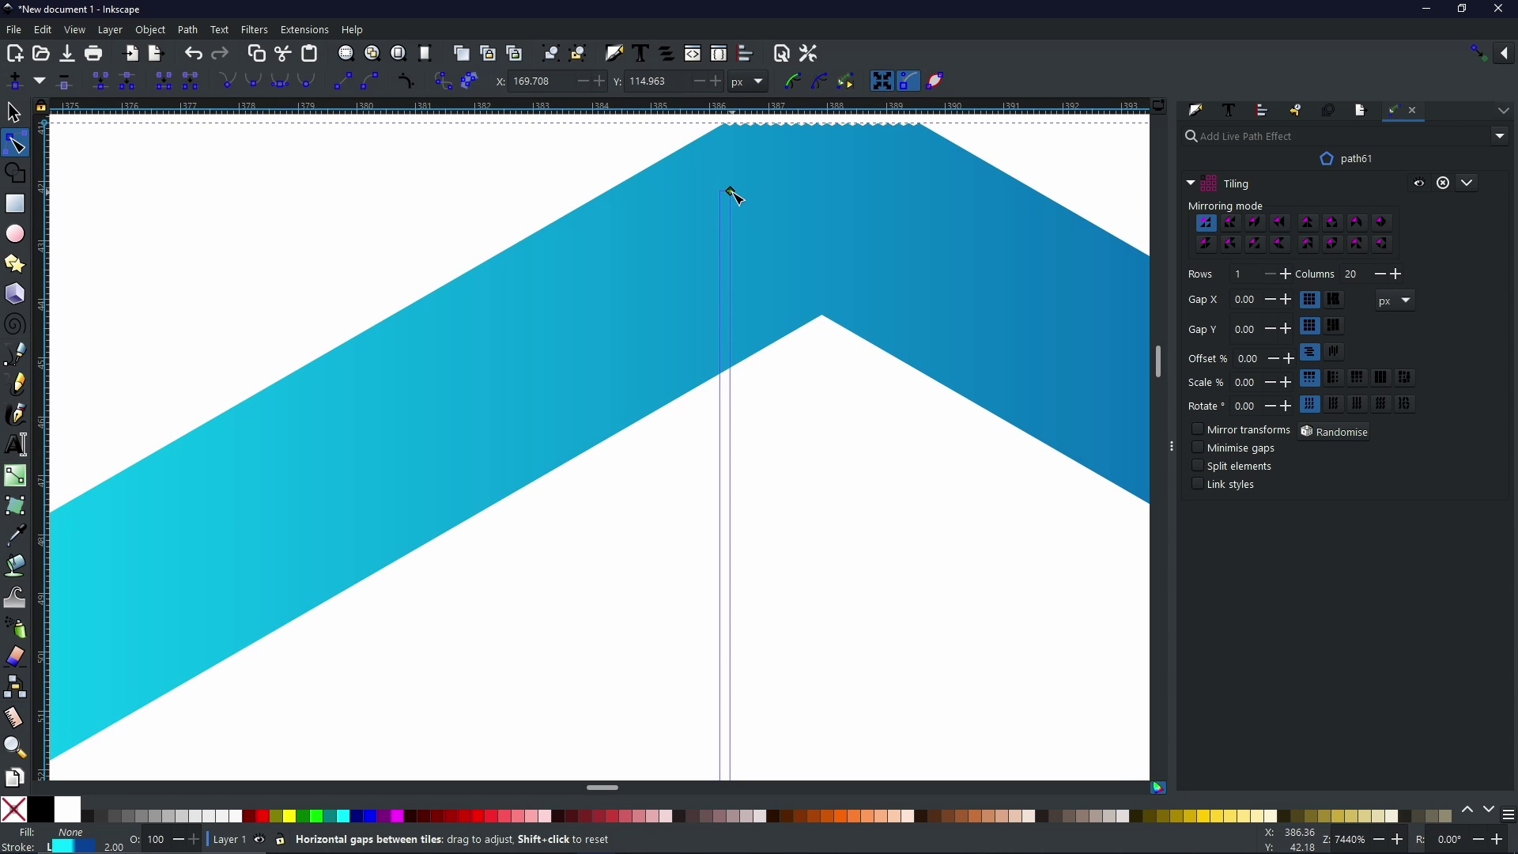
left_click_drag(731, 192, 727, 192)
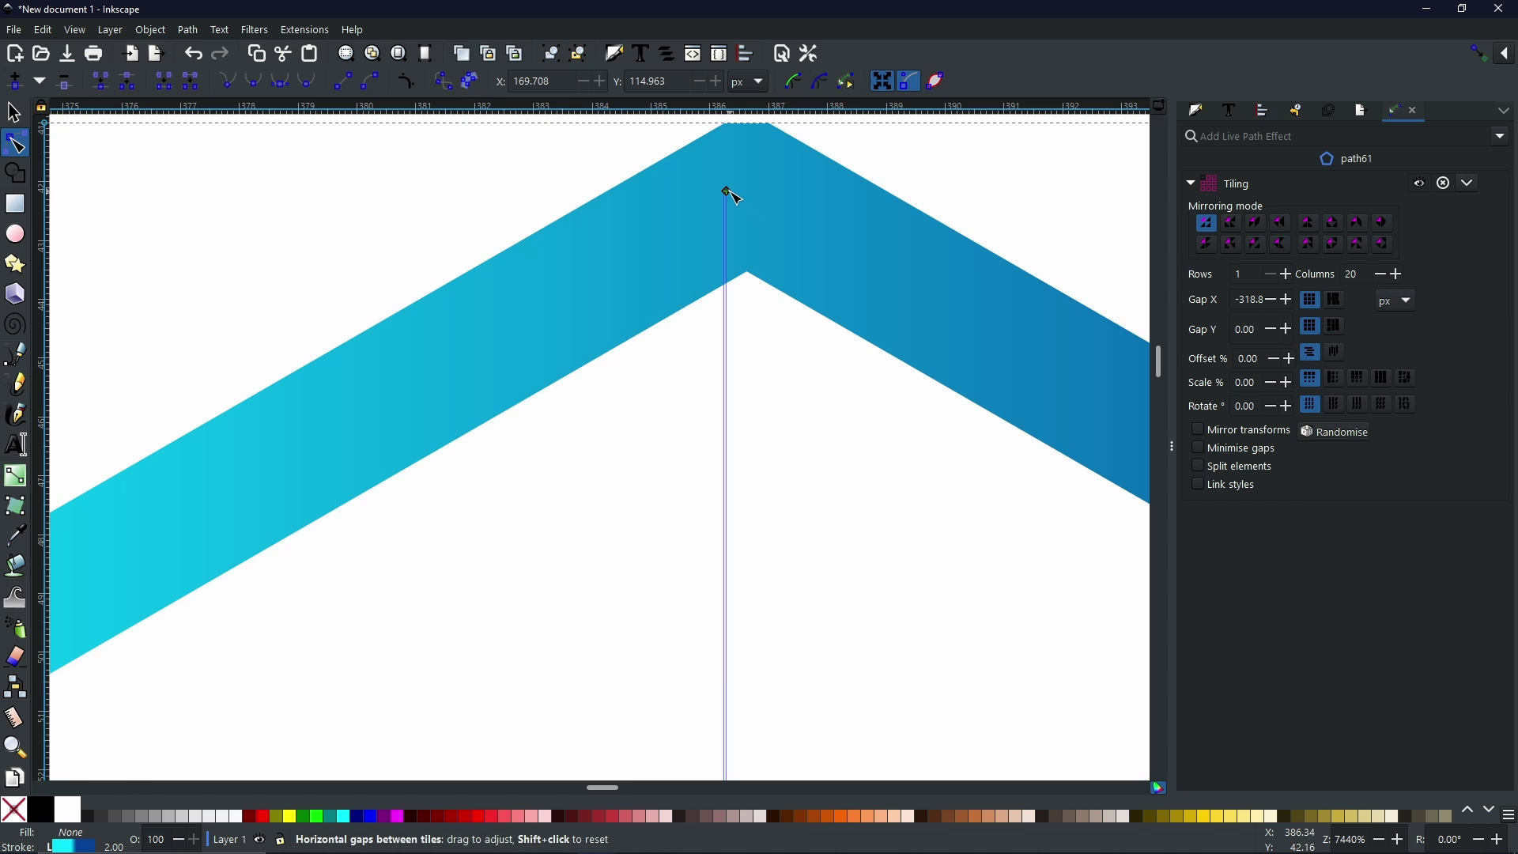
left_click_drag(727, 192, 732, 195)
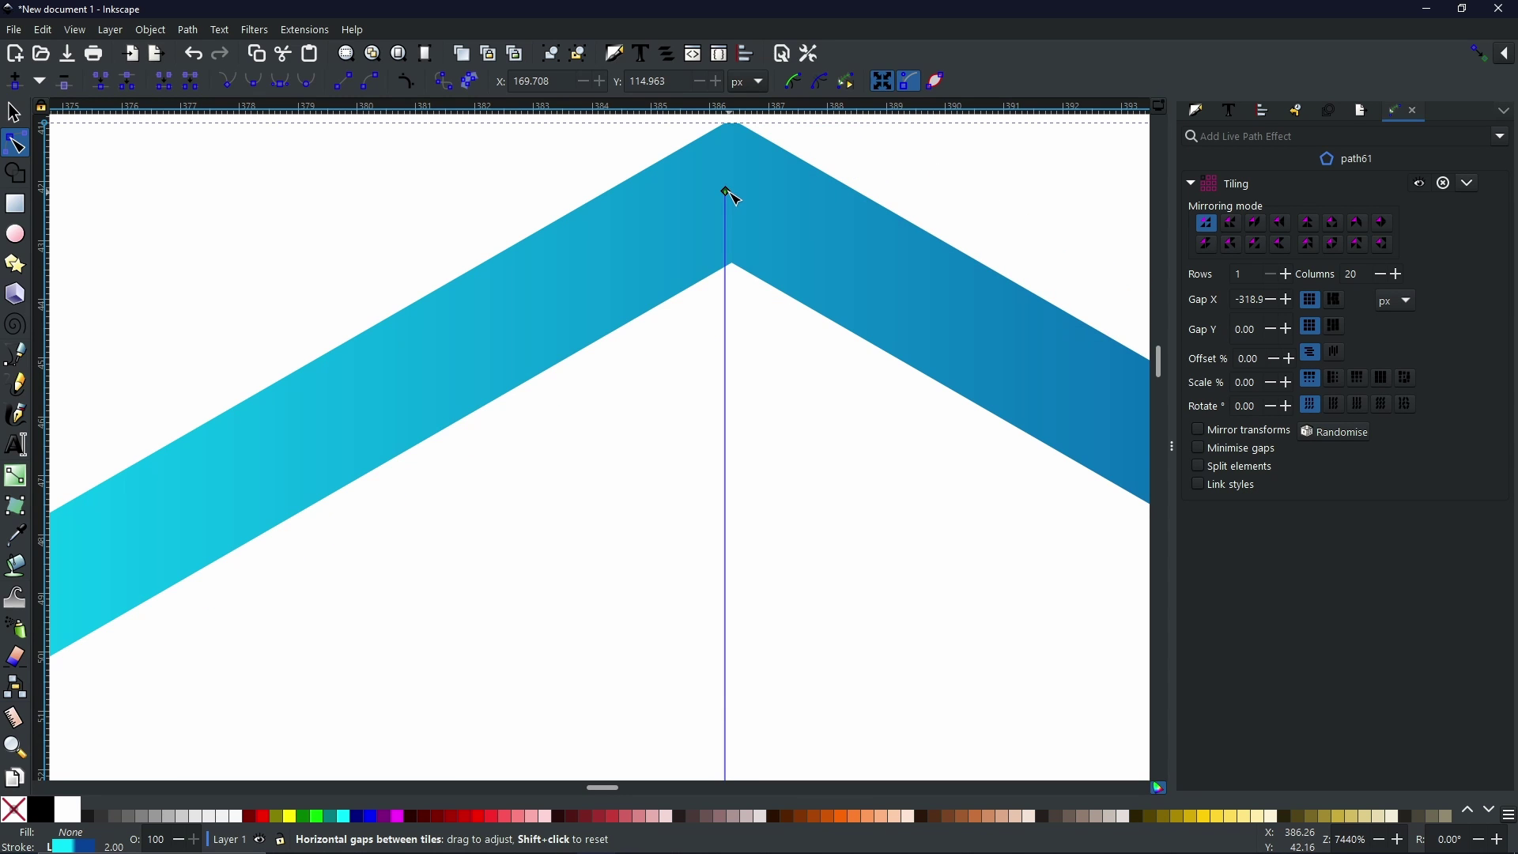
key("grave")
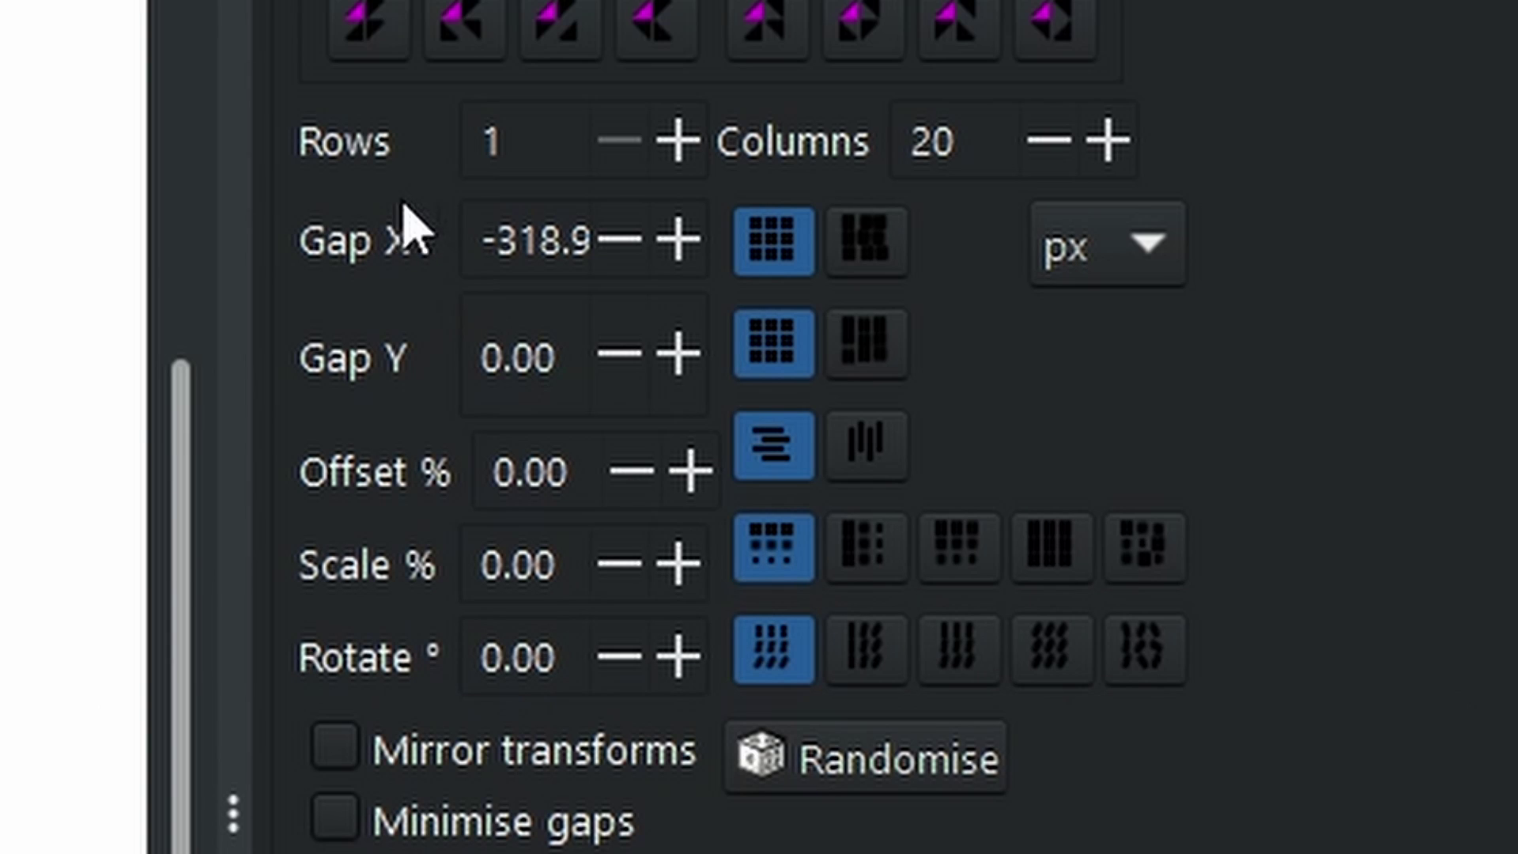
- Blend the tile scale and rotation across columns from left to right, and set the scale to -3%
left_click(870, 554)
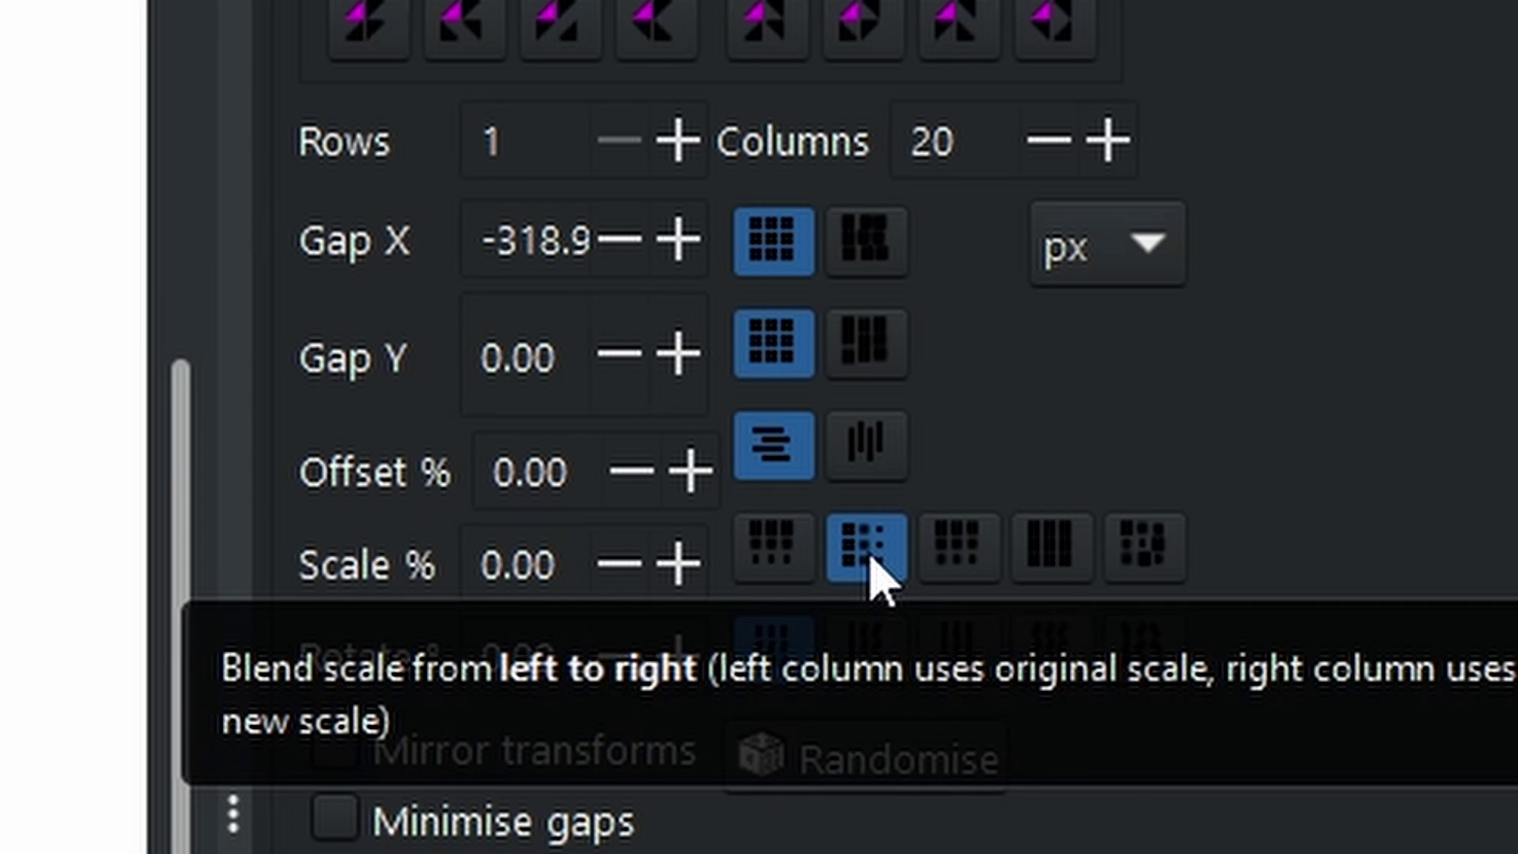
left_click(873, 645)
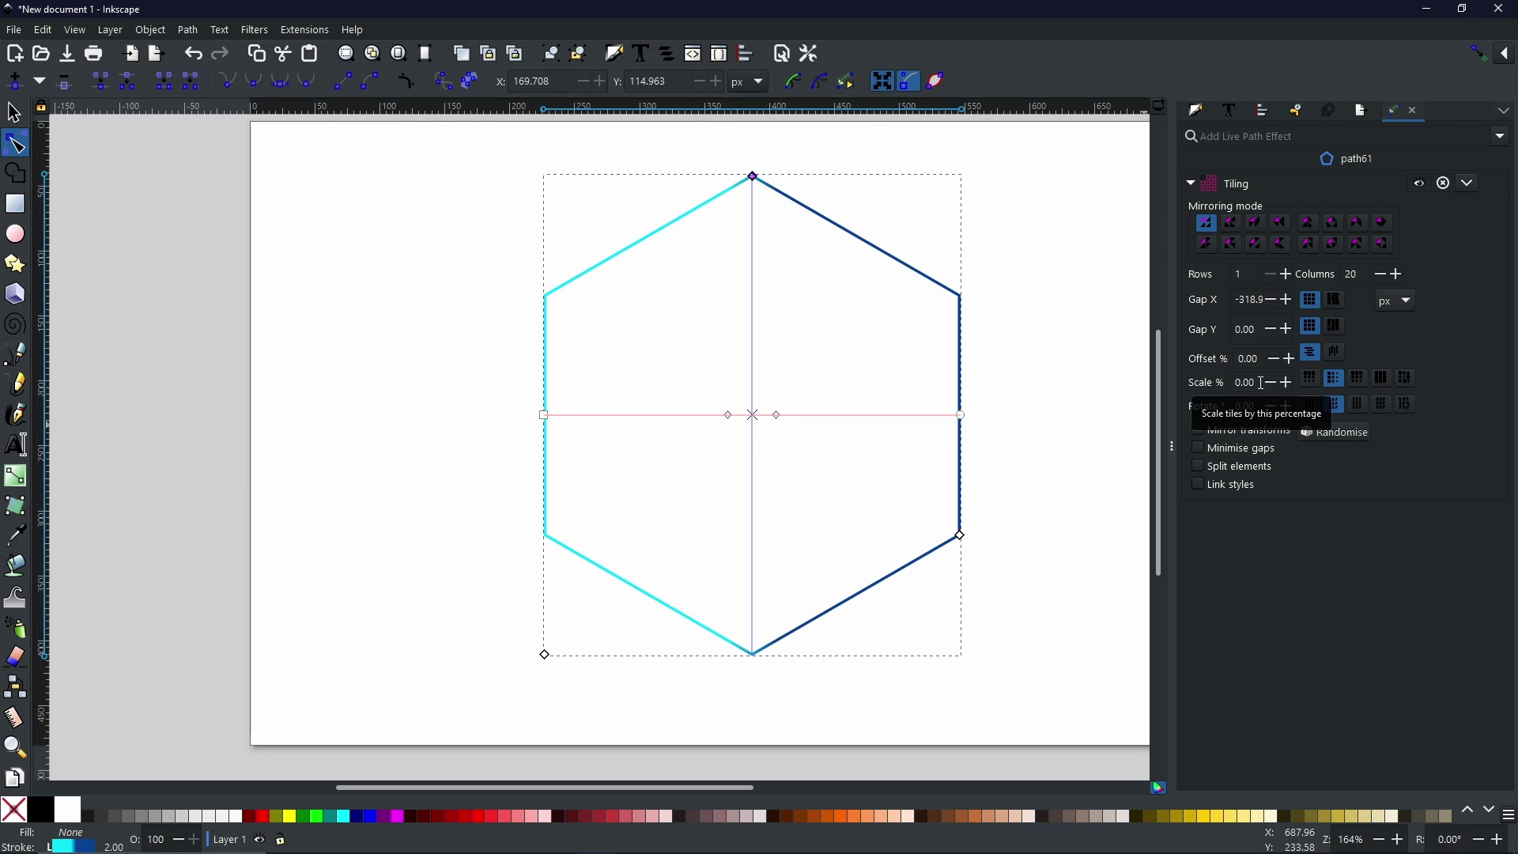
double_click(1261, 383)
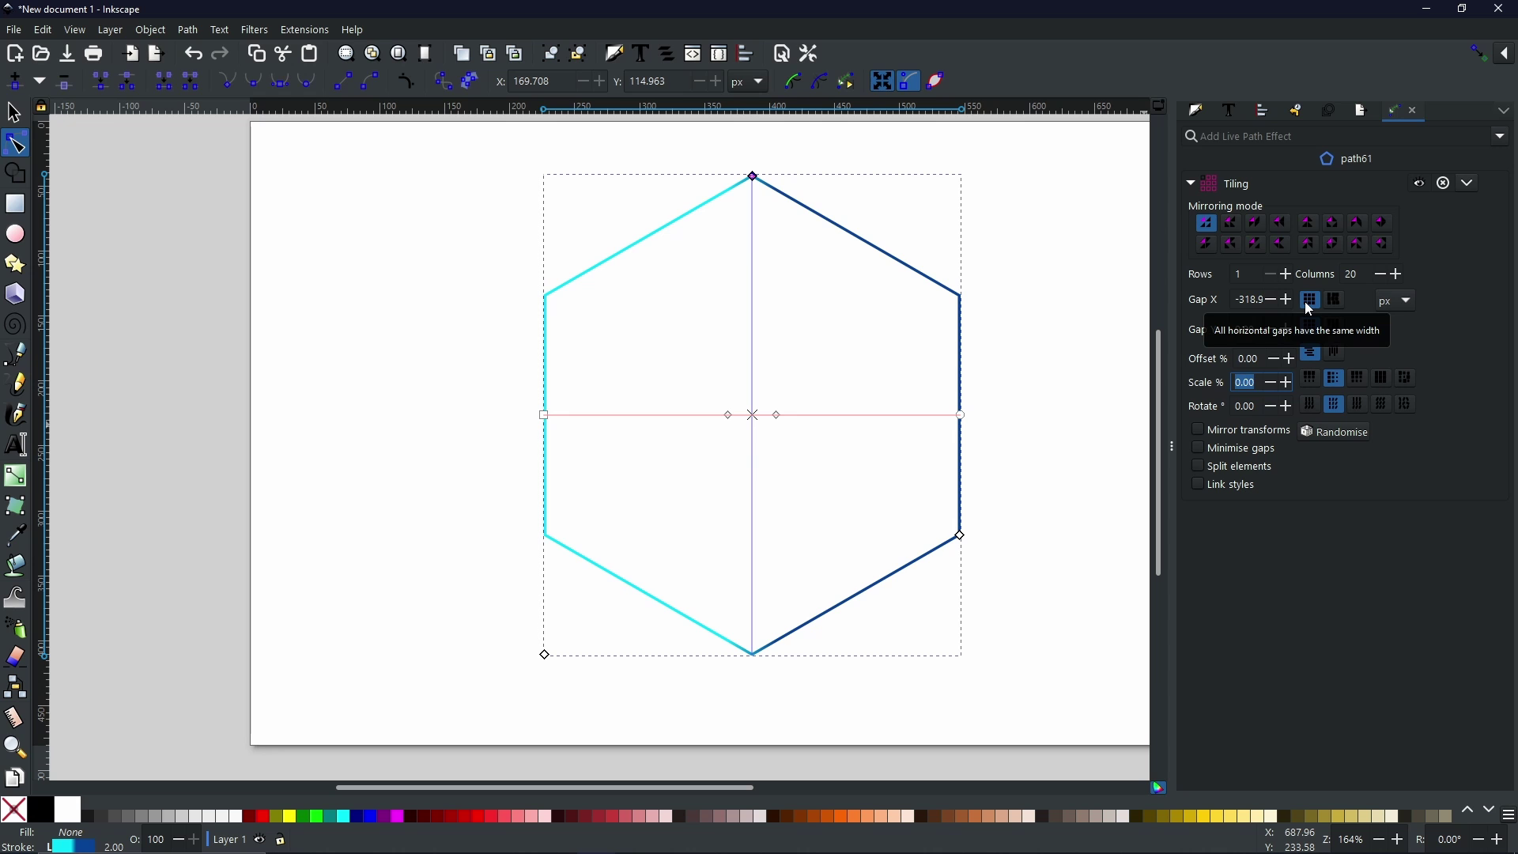
type("-")
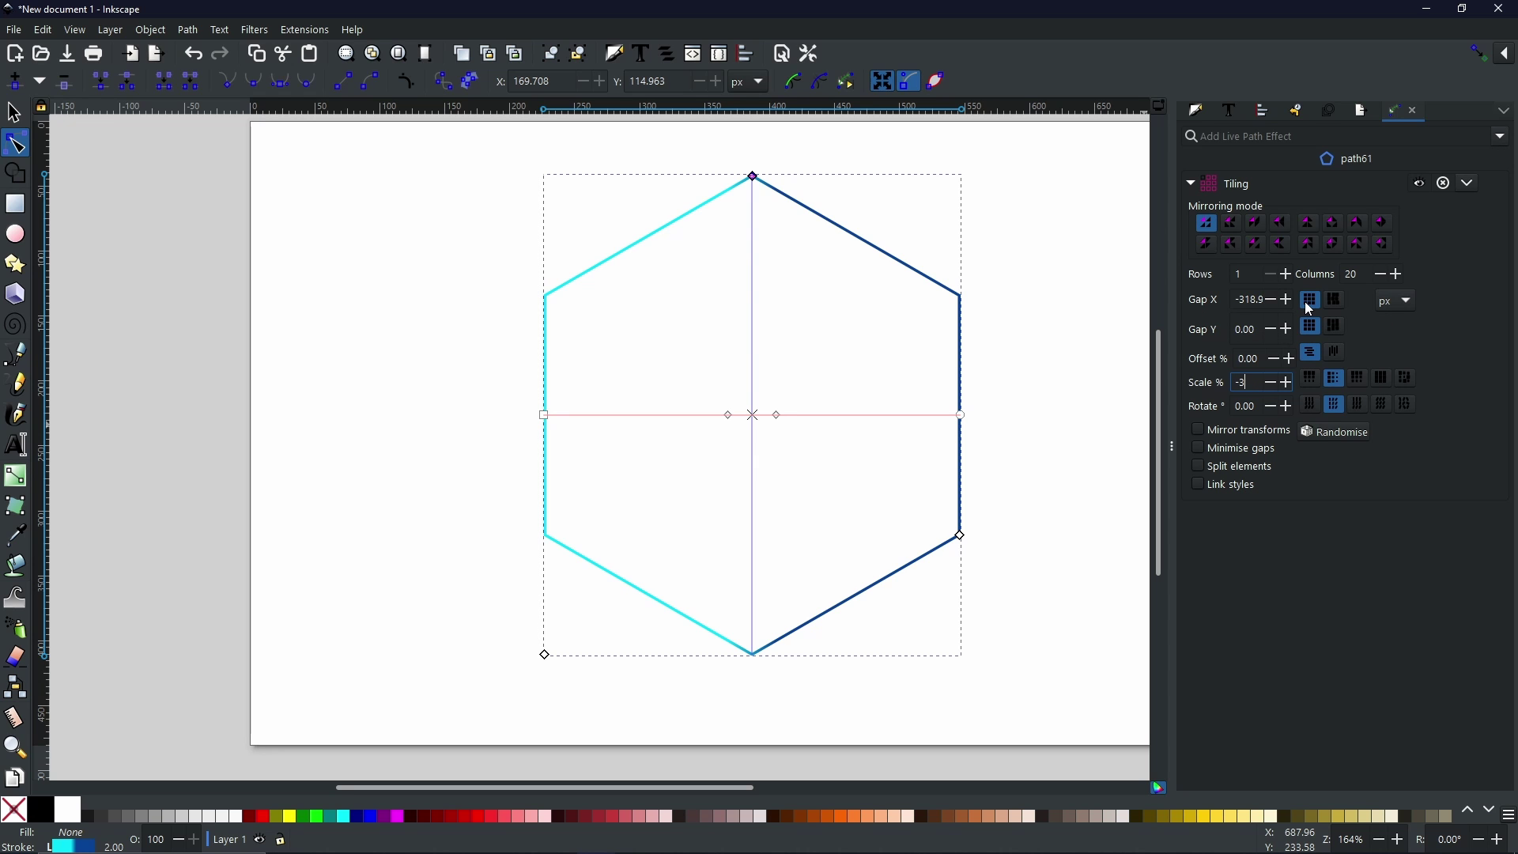
type("3")
key("Return")
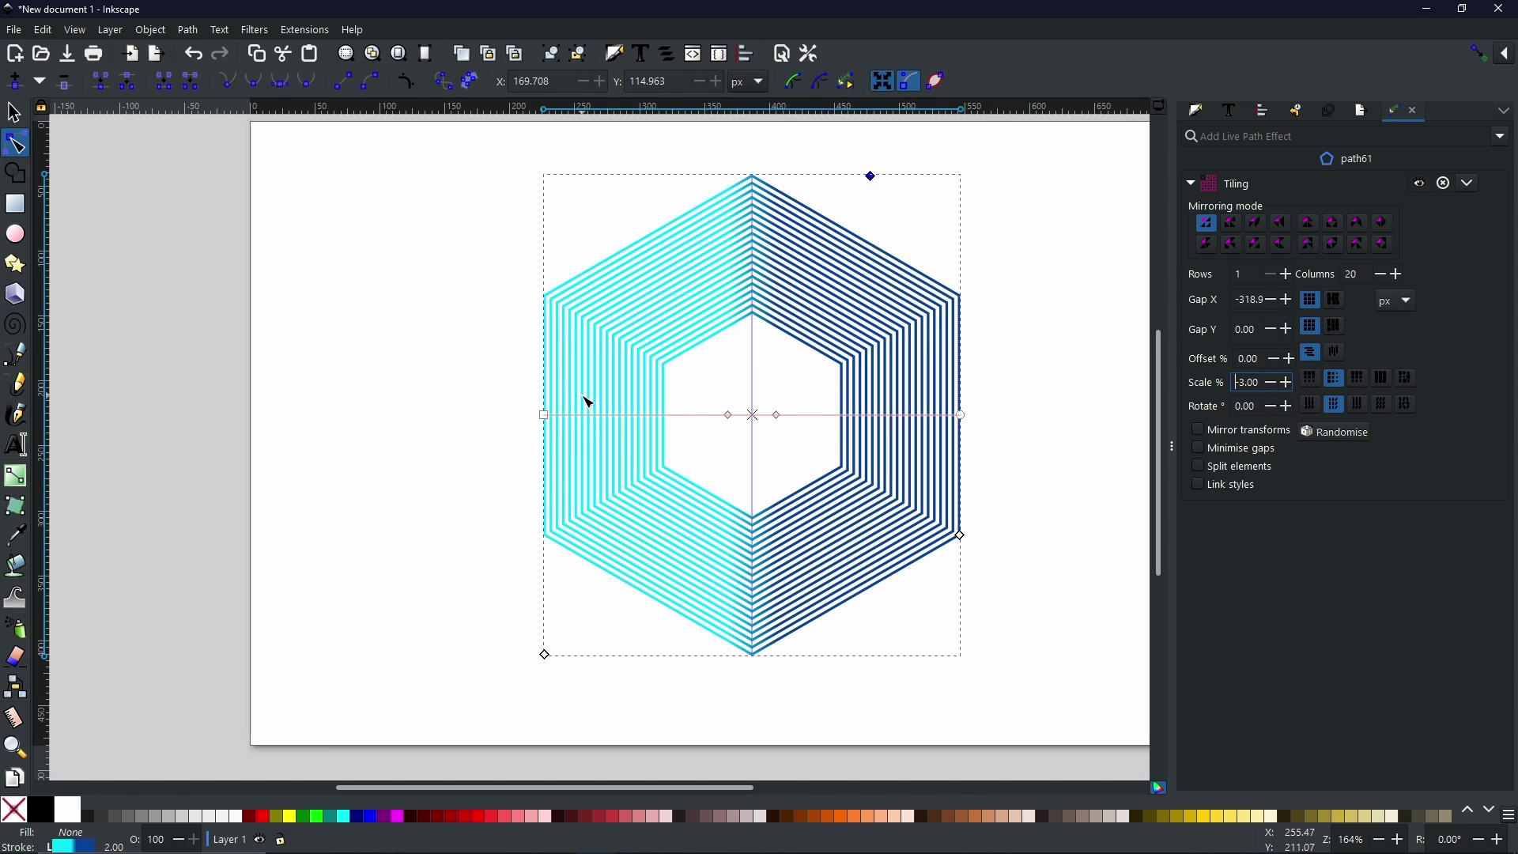
- Measure the spacing between the nested hexagon lines across their cyan vertical sides
scroll(570, 395, "up", 2, "ctrl")
scroll(574, 399, "up", 2, "ctrl")
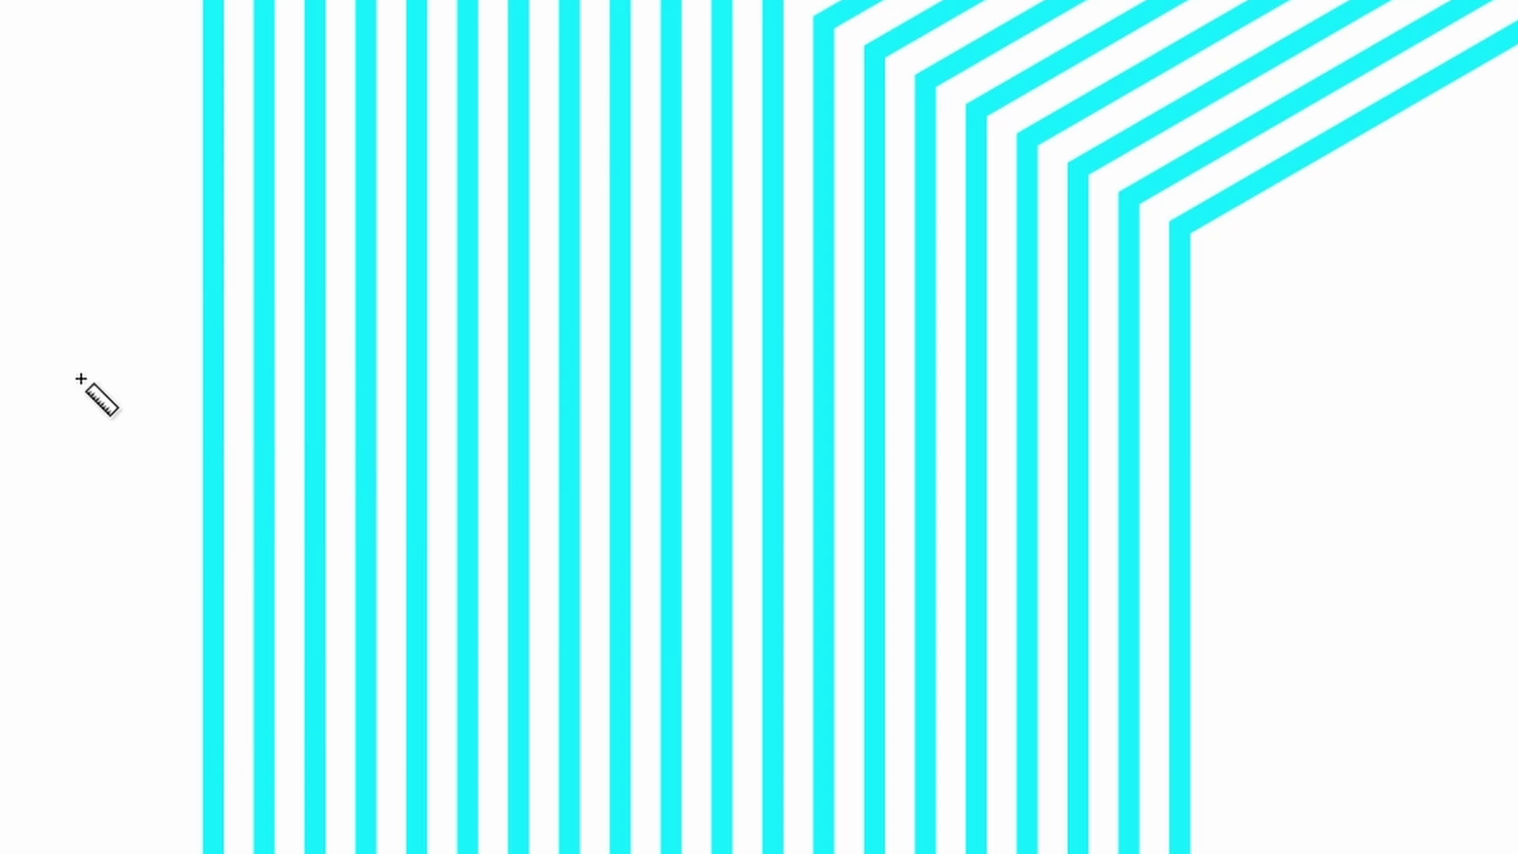
left_click_drag(44, 480, 1344, 482)
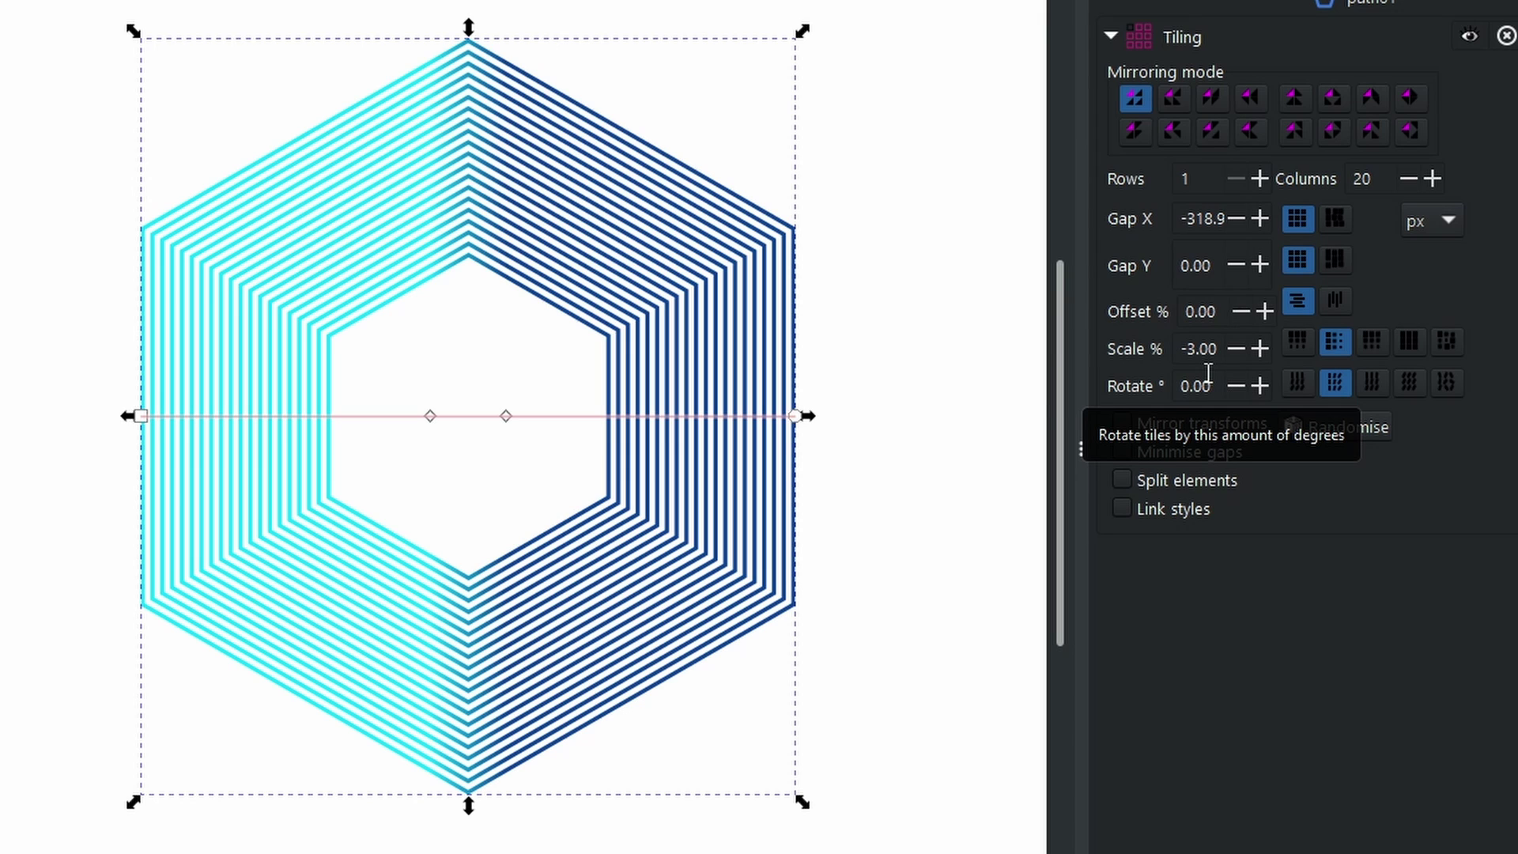
- Try tile rotation angles up to more than 10°, then settle on 3°
left_click(1259, 386)
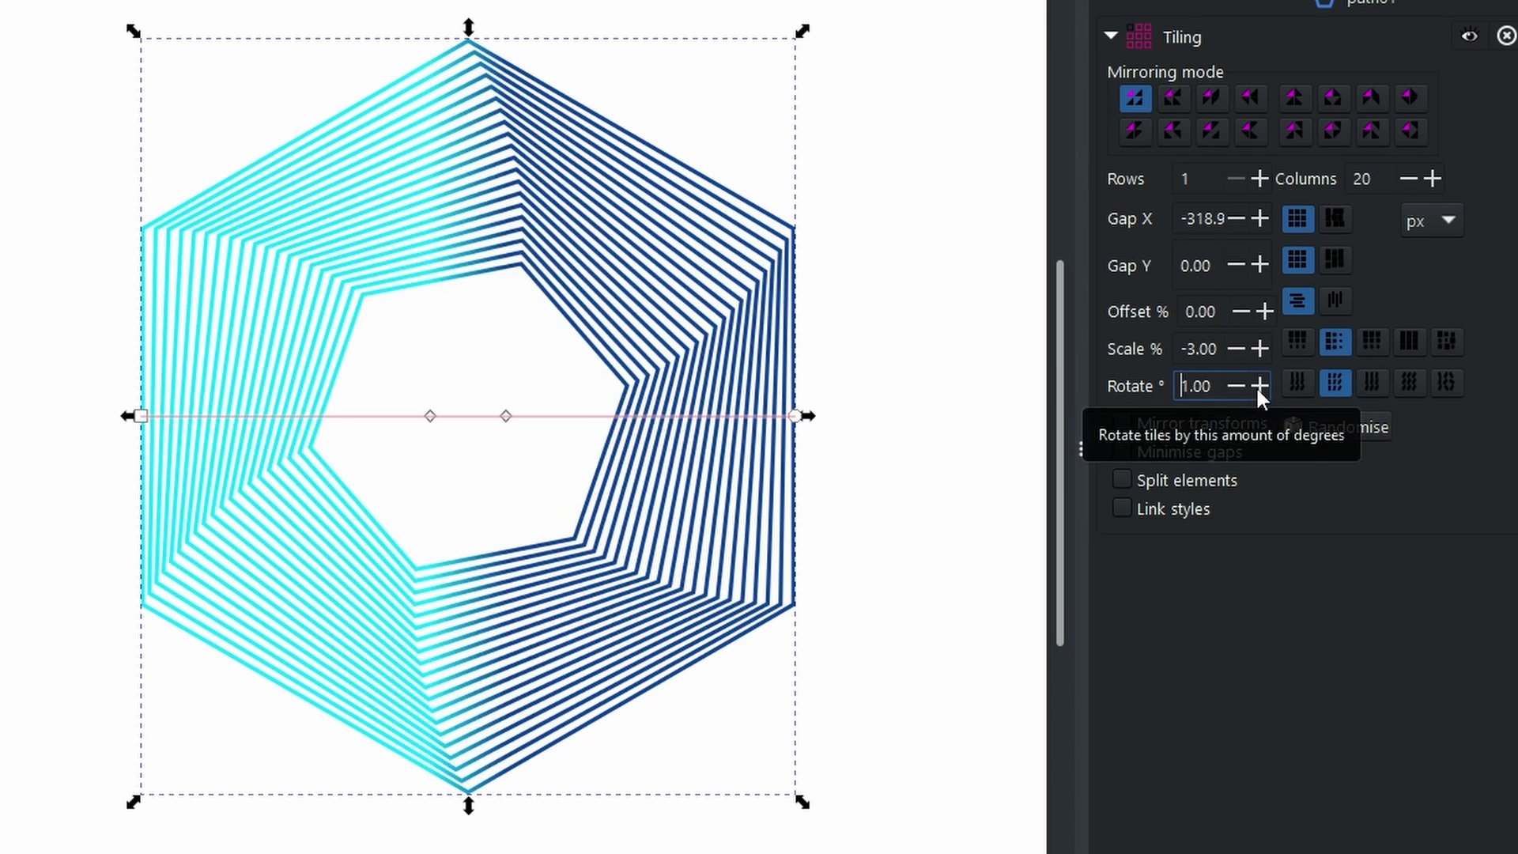
left_click(1259, 386)
left_click(1259, 386)
left_click(1259, 385)
left_click(1259, 386)
left_click(1258, 386)
left_click(1258, 386)
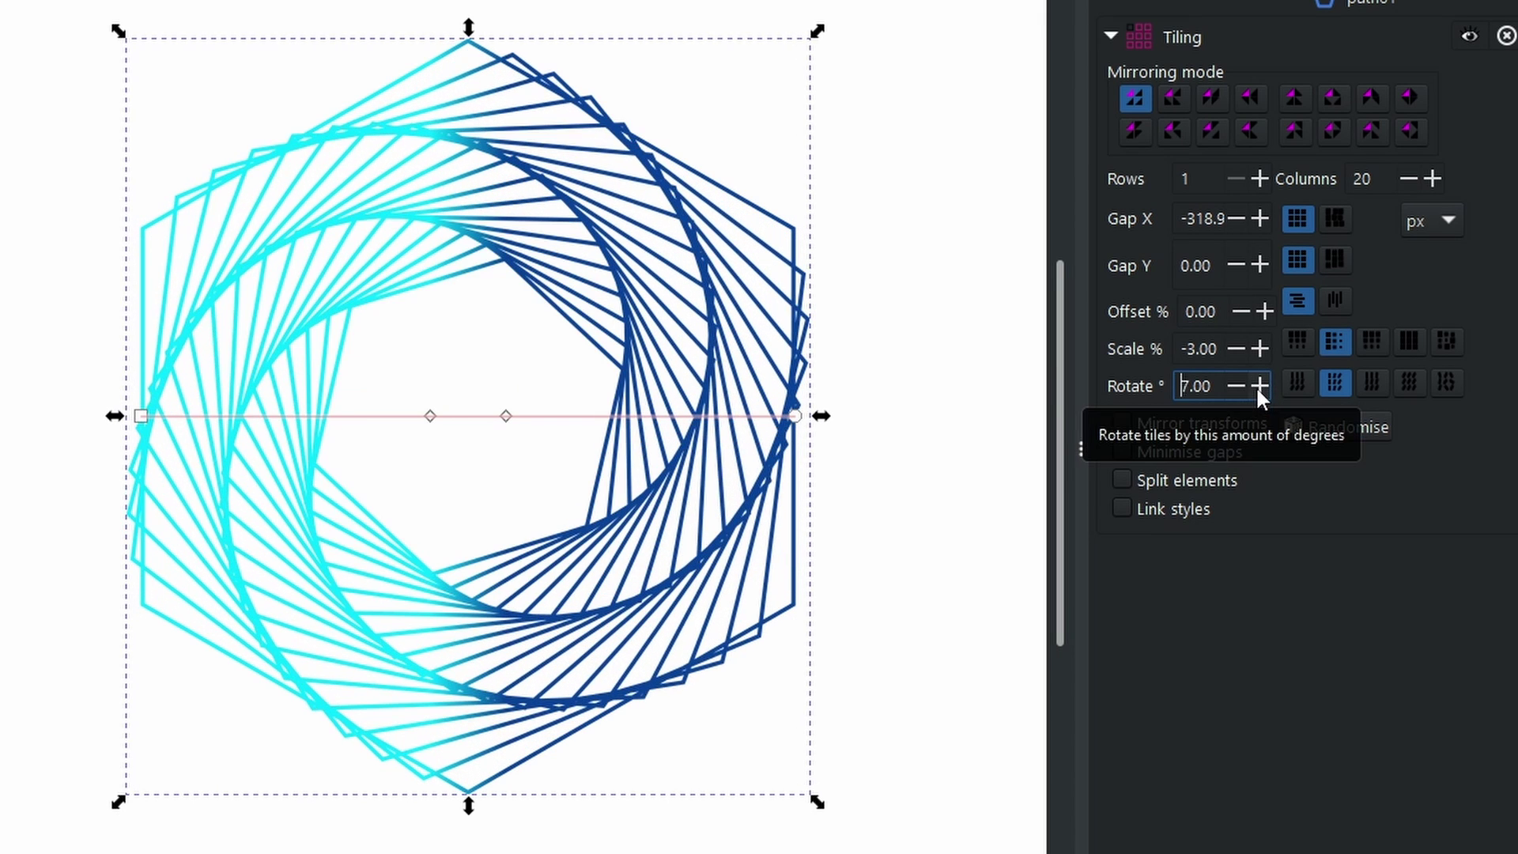
left_click(1258, 386)
left_click(1258, 386)
left_click(1259, 386)
left_click(1257, 385)
left_click(1257, 385)
left_click(1257, 386)
left_click(1235, 383)
left_click(1235, 384)
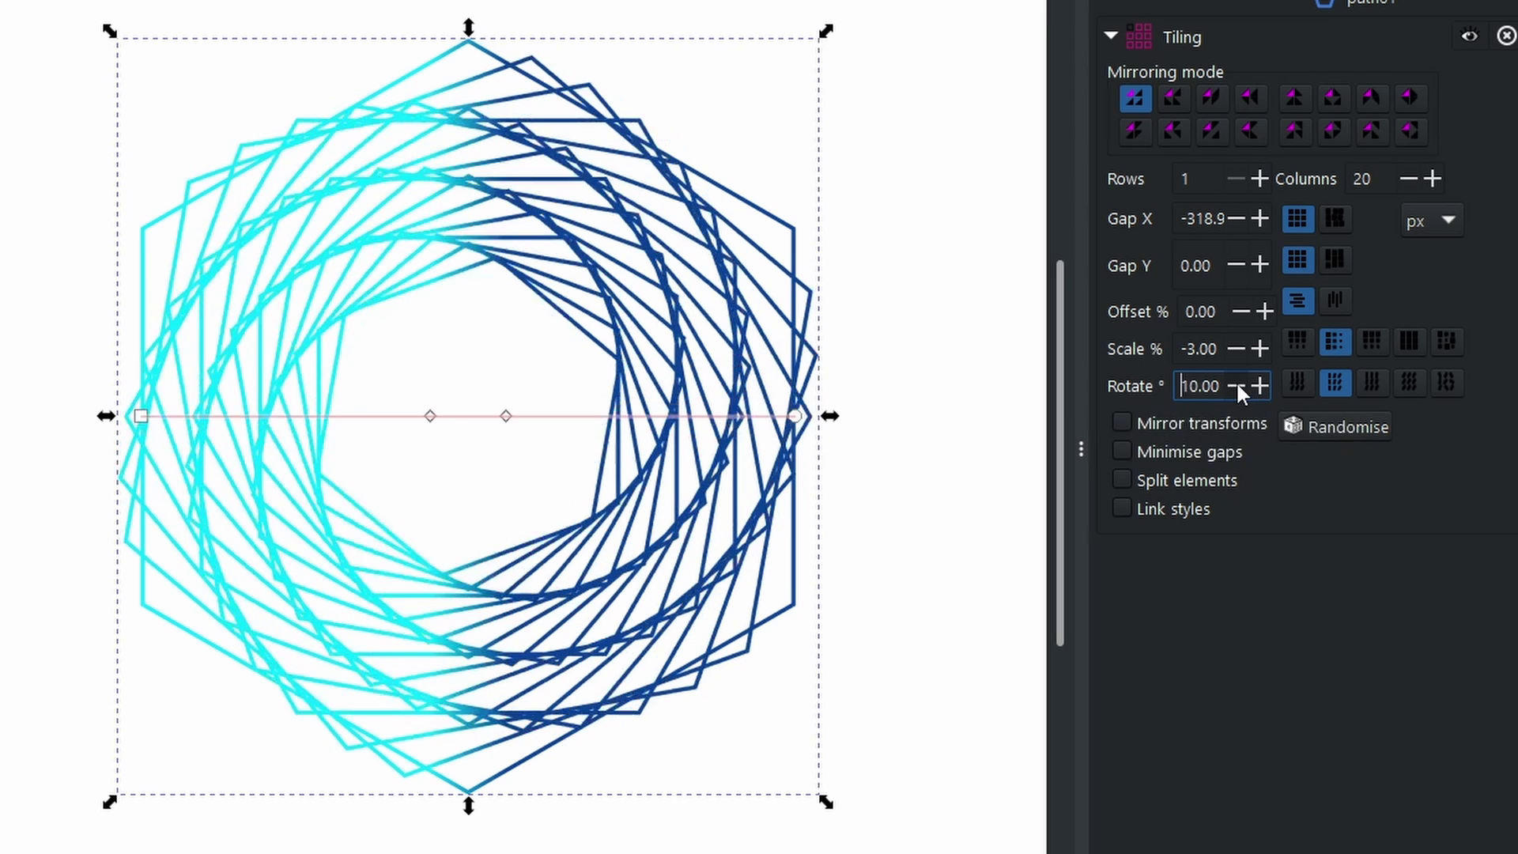
left_click(1236, 384)
left_click(1236, 383)
left_click(1235, 384)
left_click(1236, 383)
left_click(1236, 383)
left_click(1236, 383)
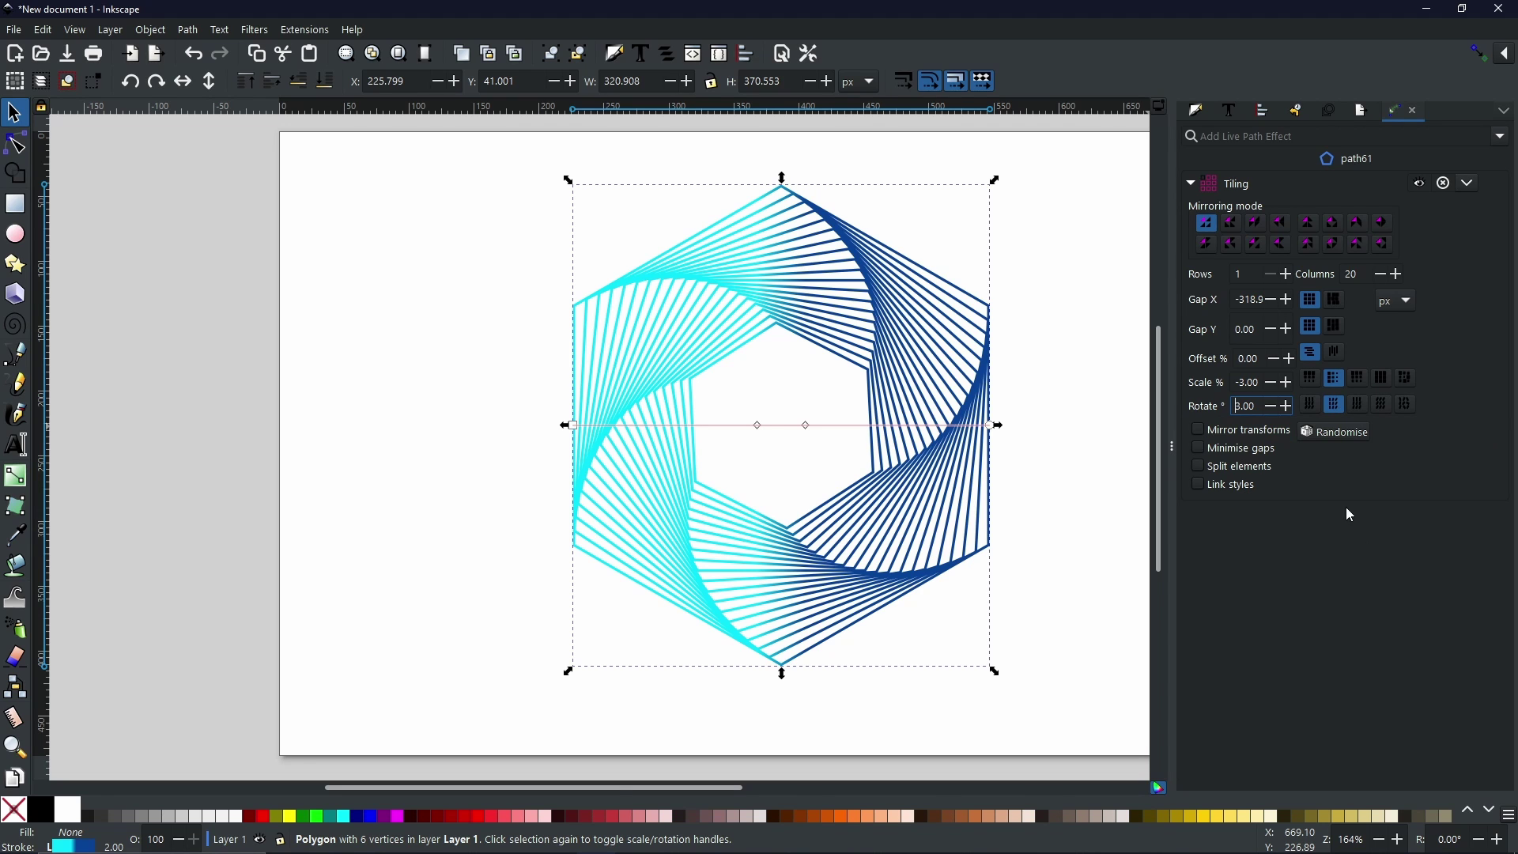
- Increase the tiling to 30 columns and enable Split elements
left_click(1400, 278)
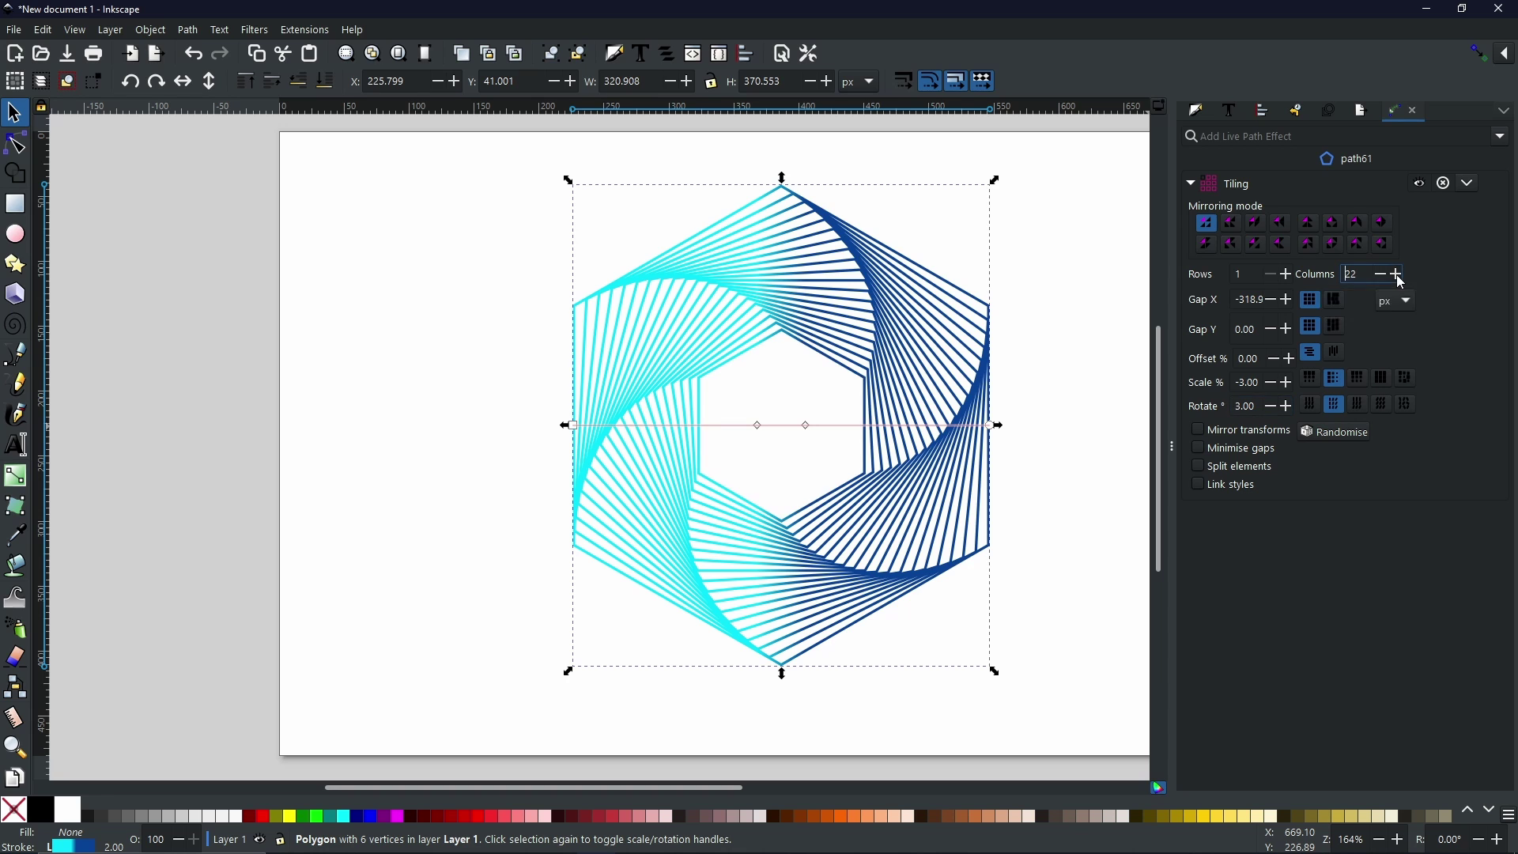
left_click(1400, 277)
left_click(1400, 278)
left_click(1400, 278)
left_click(1400, 277)
left_click(1400, 278)
left_click(1398, 275)
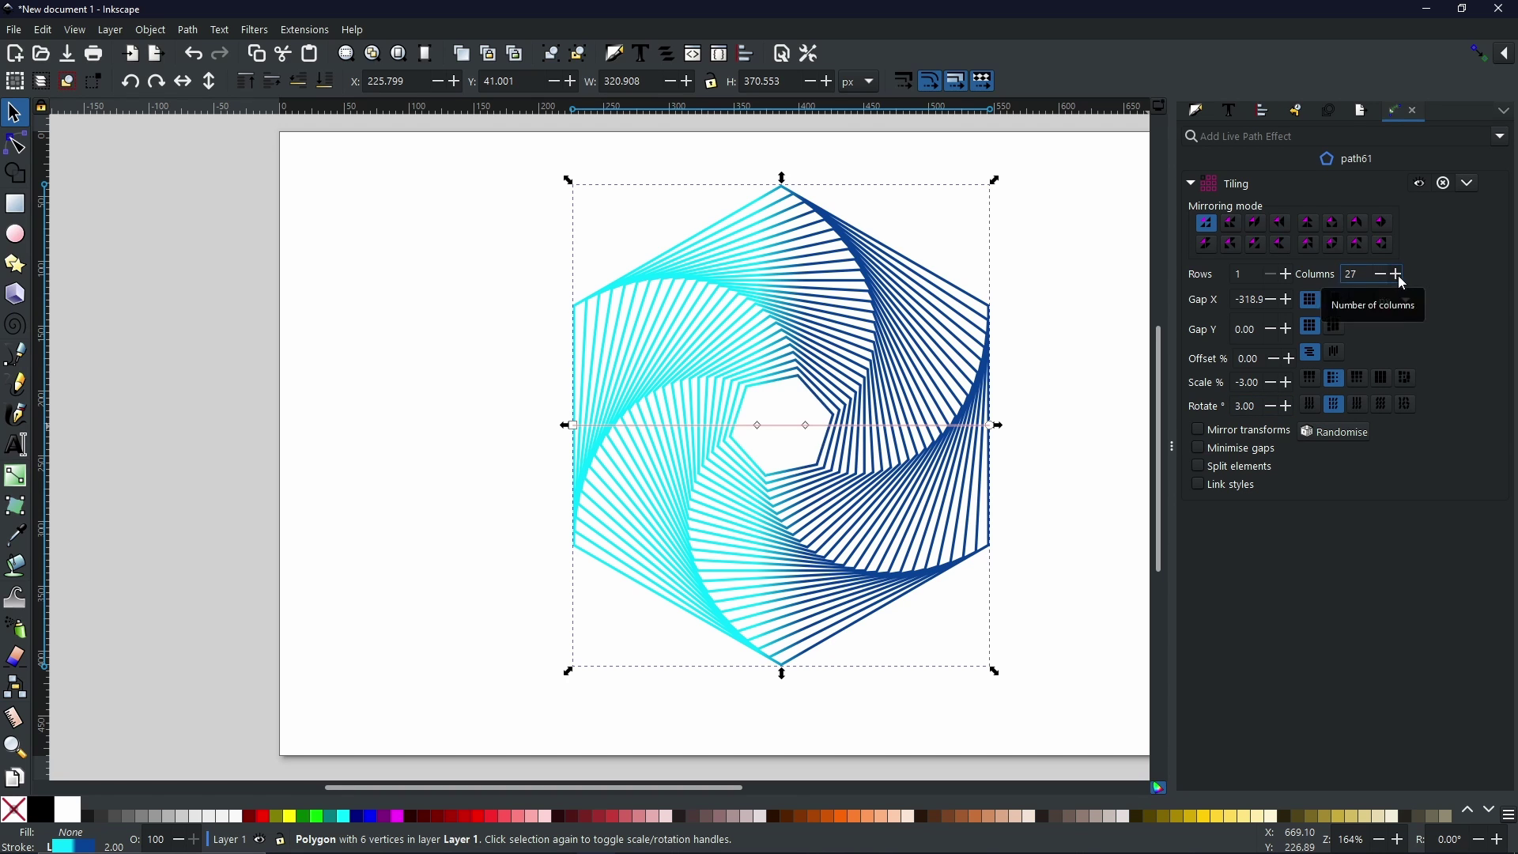
left_click(1397, 275)
left_click(1398, 275)
left_click(1398, 275)
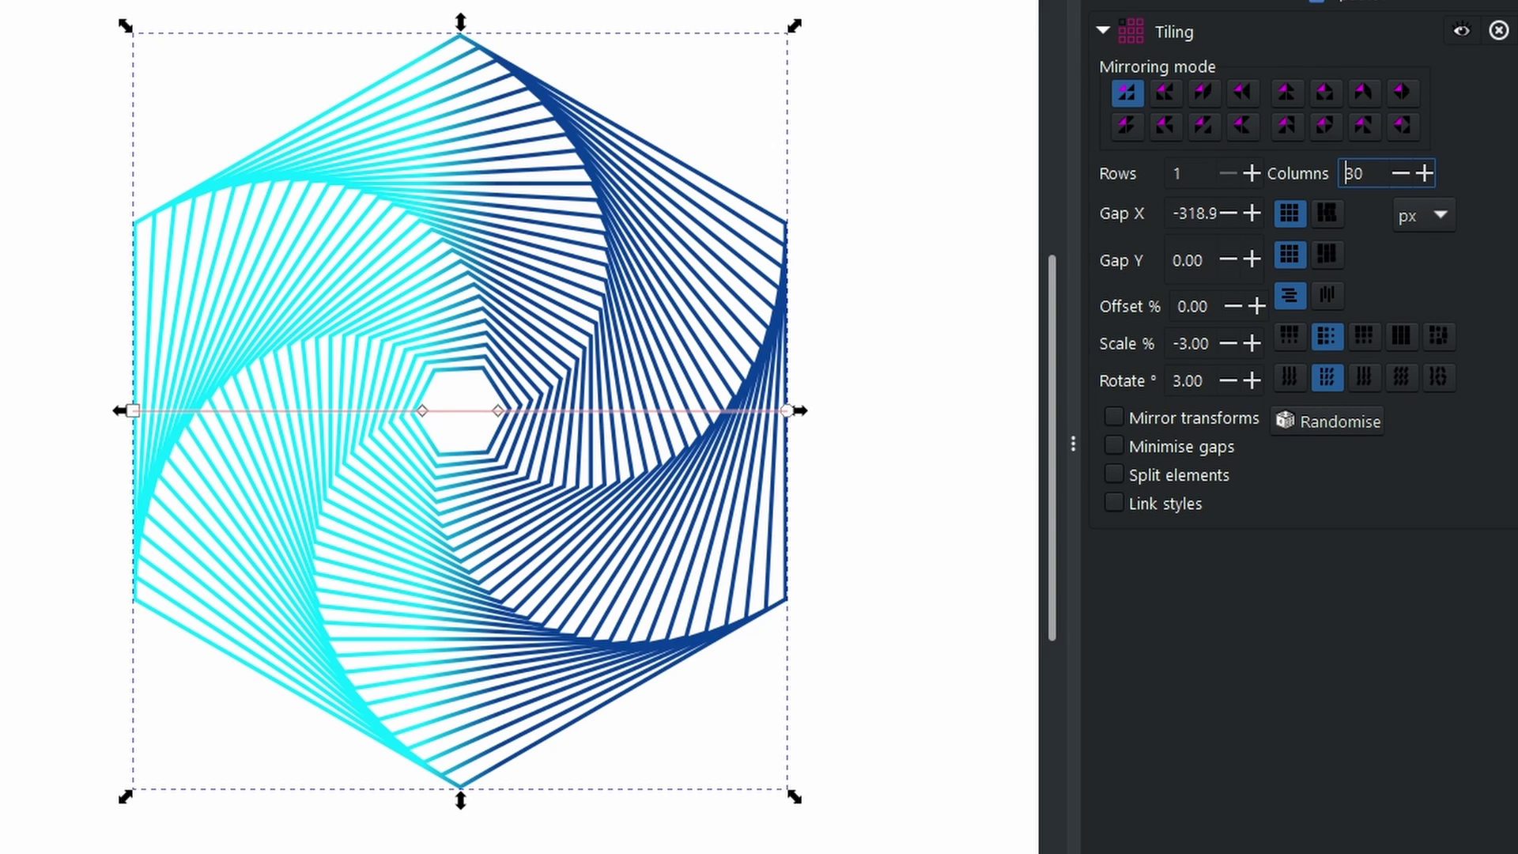
left_click(1114, 476)
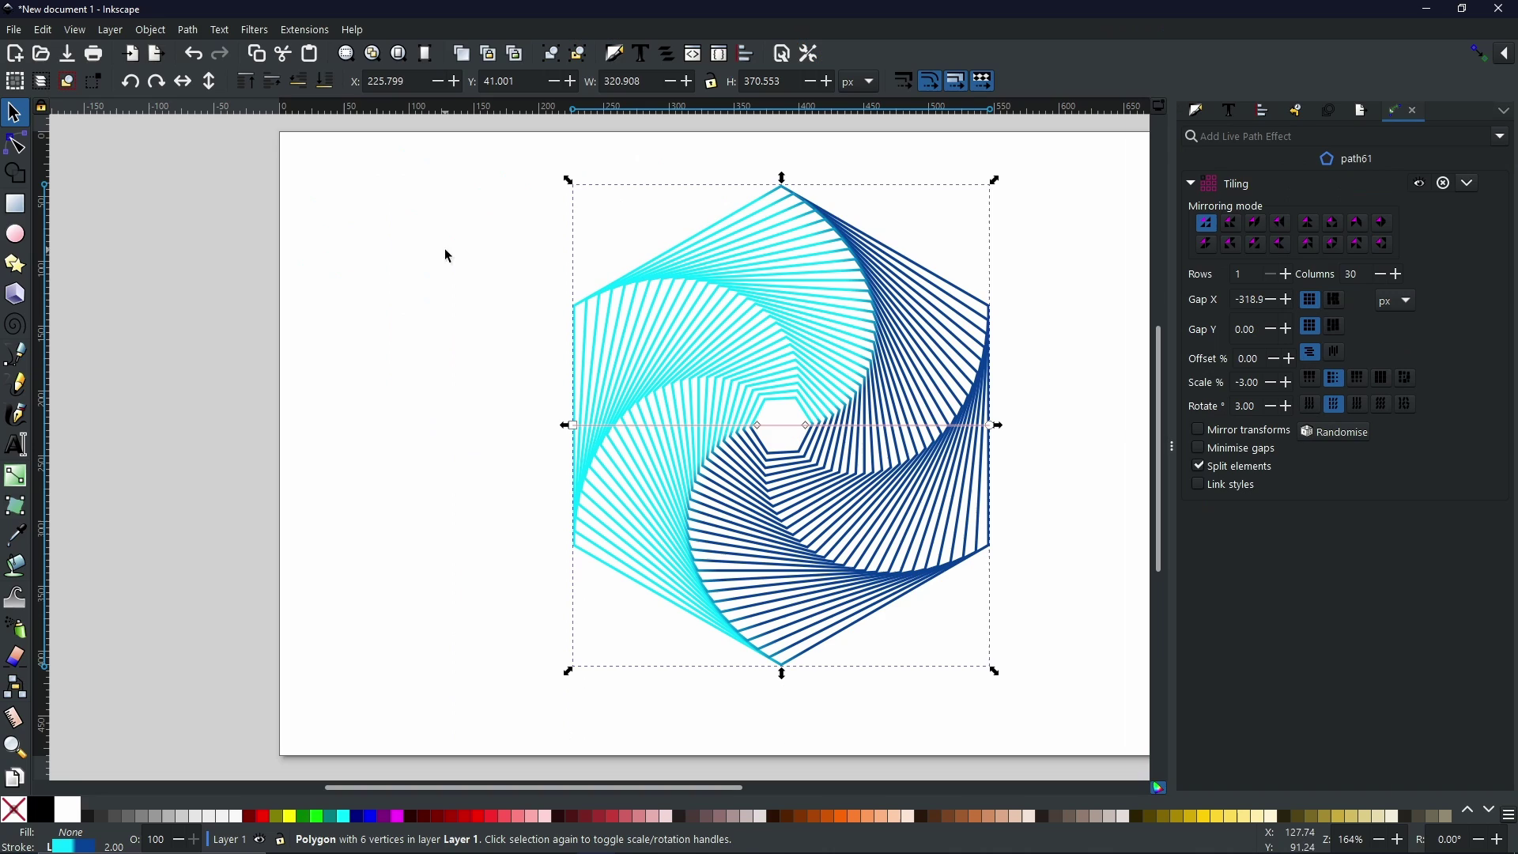